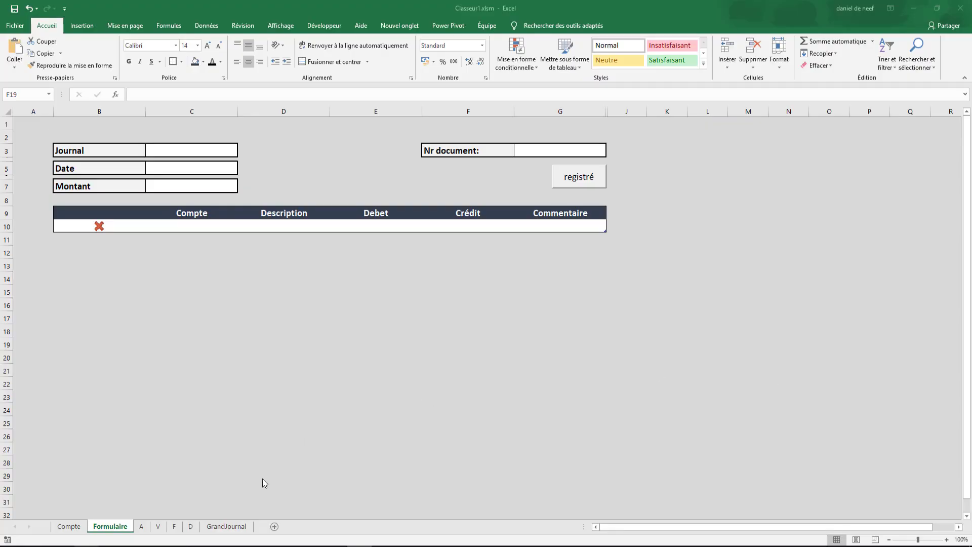
# - Create a pivot table on a new worksheet from the GrandJournal table (Tableau24567)
pyautogui.click(218, 530)
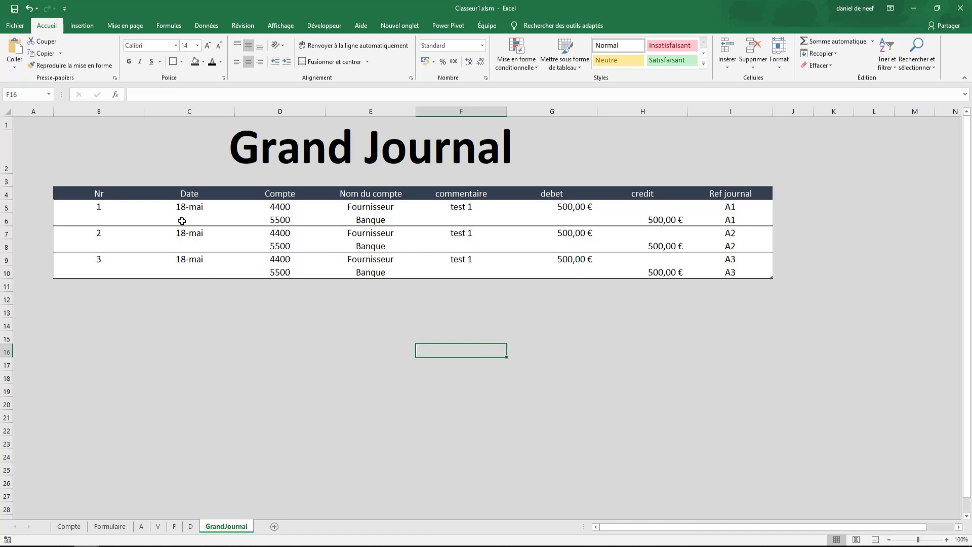
pyautogui.moveTo(103, 209); pyautogui.dragTo(101, 271)
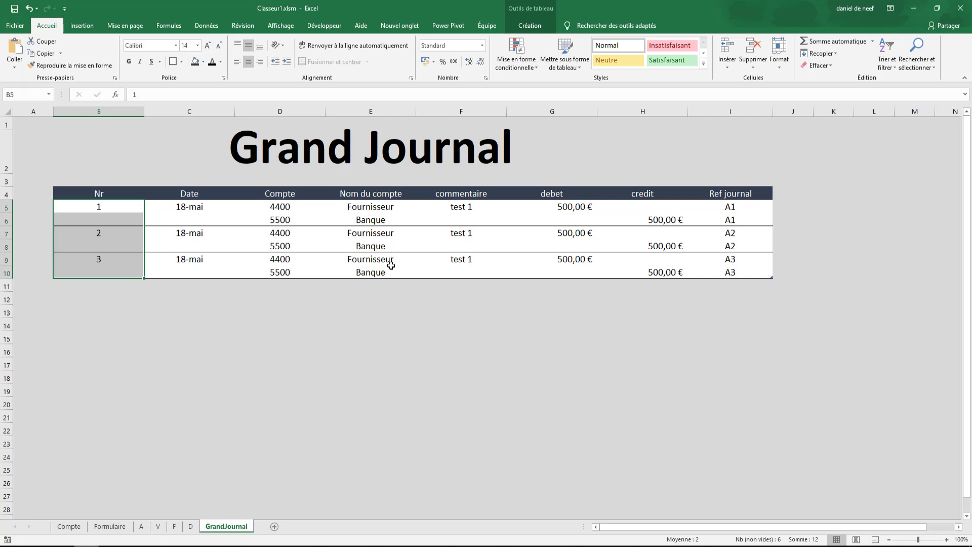
pyautogui.click(83, 26)
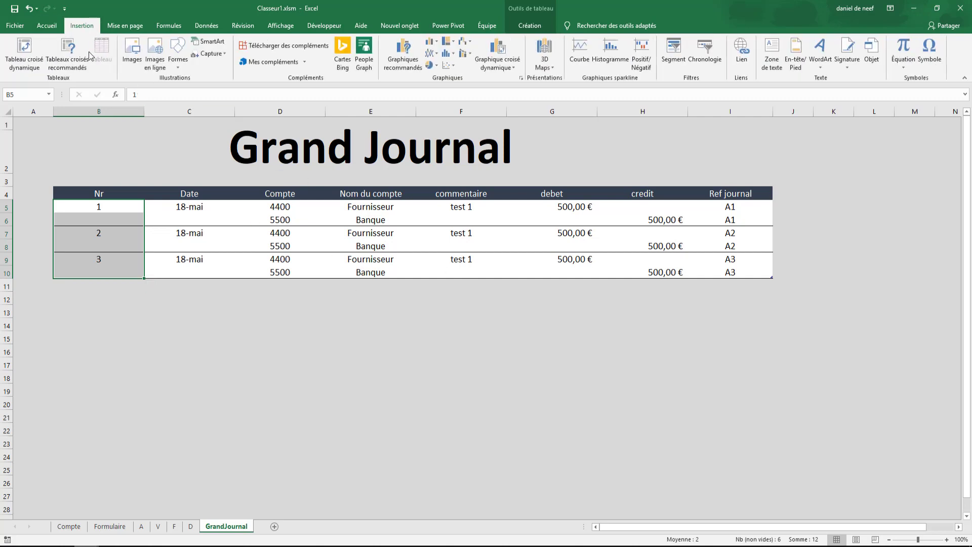
pyautogui.click(24, 53)
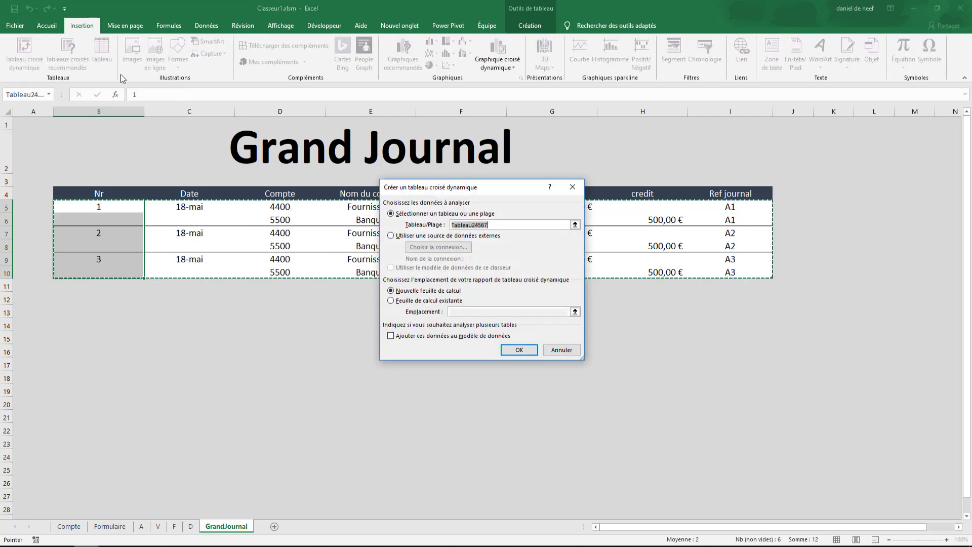
pyautogui.click(518, 350)
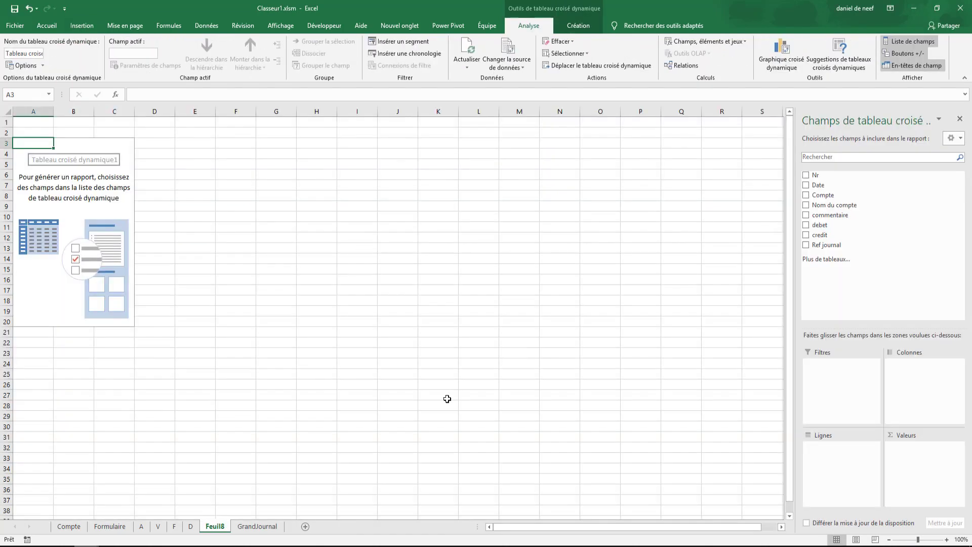
# - Rename the new pivot table sheet as TDB
pyautogui.doubleClick(221, 526)
pyautogui.press('BackSpace')
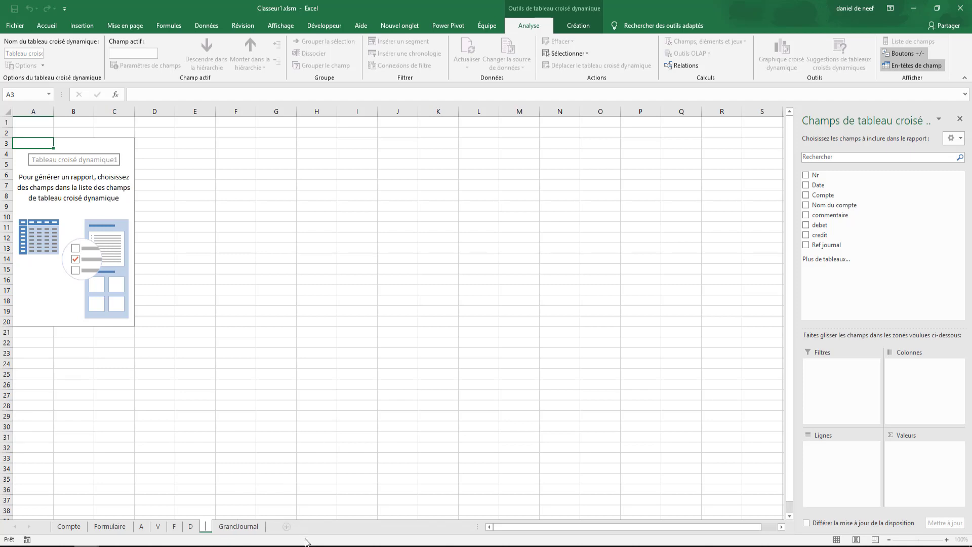
pyautogui.write('TDB')
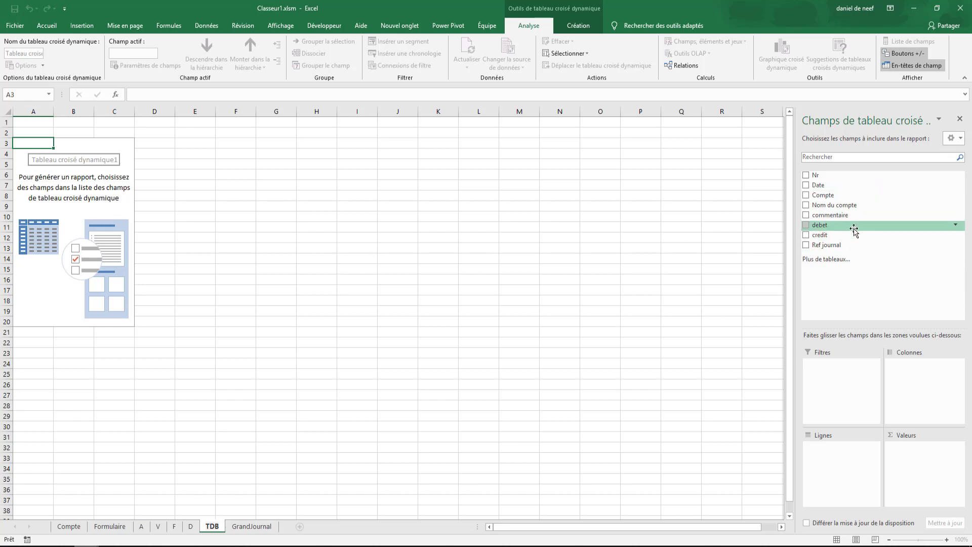
# - Add debet and credit as summed values in the pivot table and set the whole sheet's font size to 14
pyautogui.moveTo(854, 229); pyautogui.dragTo(940, 467)
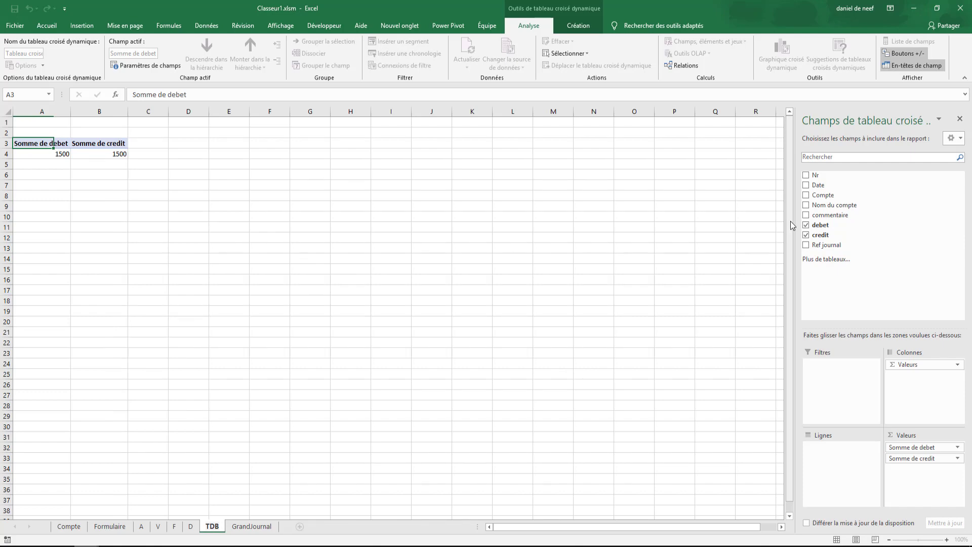
pyautogui.click(7, 112)
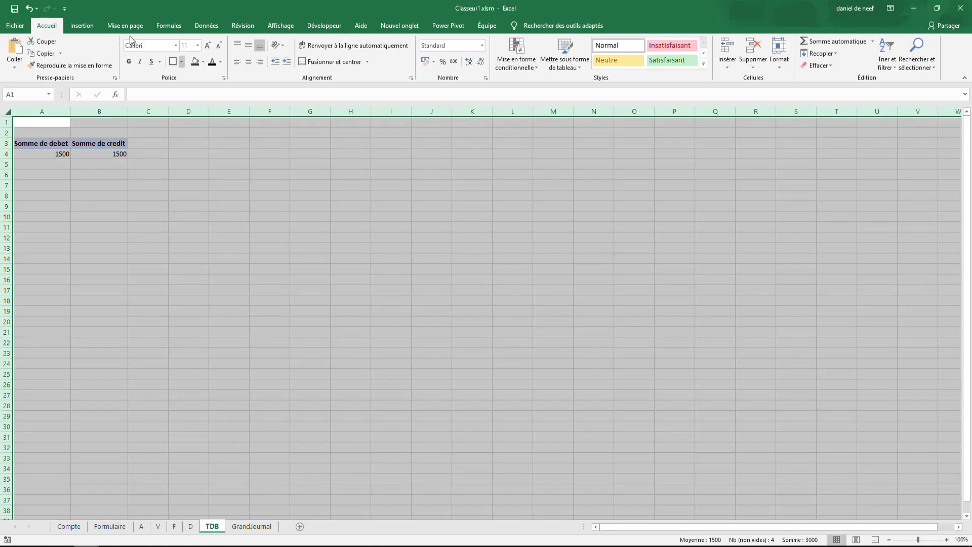
pyautogui.click(206, 47)
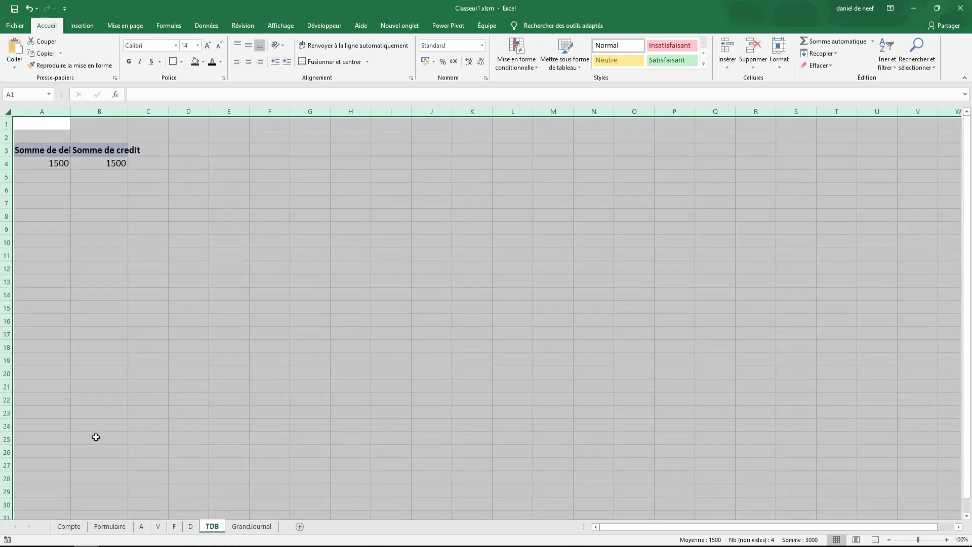
# - Add the Compte field to the rows of the pivot table
pyautogui.click(110, 165)
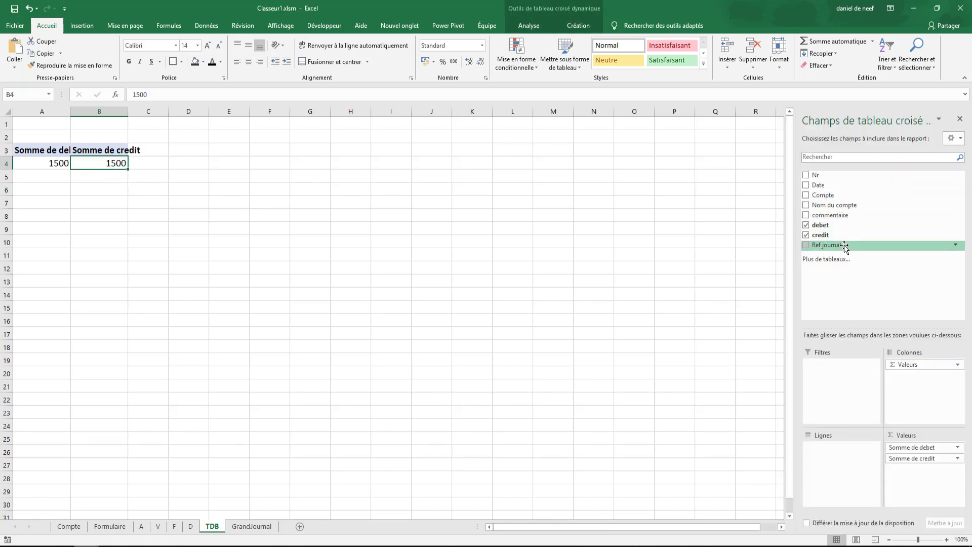
pyautogui.moveTo(850, 195); pyautogui.dragTo(850, 460)
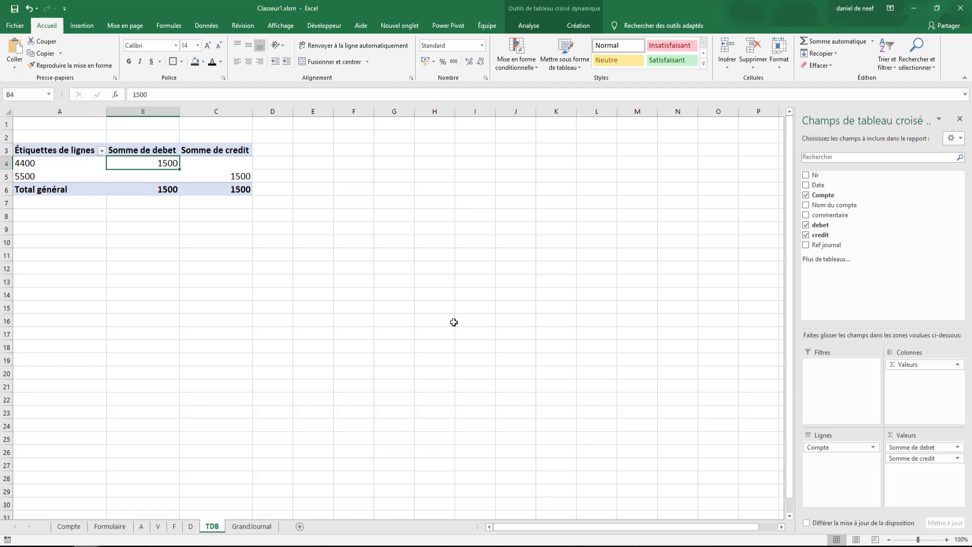
pyautogui.click(306, 385)
# - Add a column headed "order" in J4, directly after Ref journal in the GrandJournal table
pyautogui.click(252, 527)
pyautogui.click(663, 334)
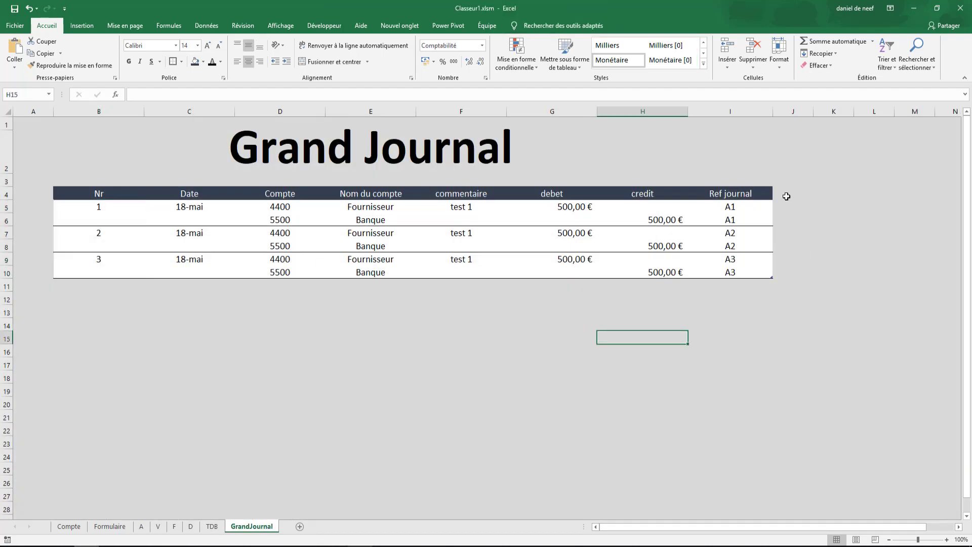
pyautogui.click(789, 196)
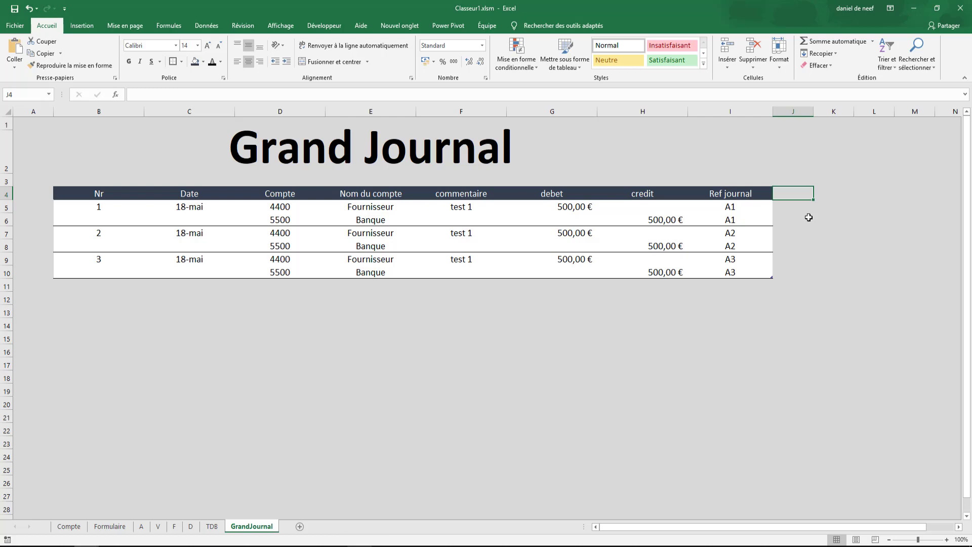
pyautogui.write('order')
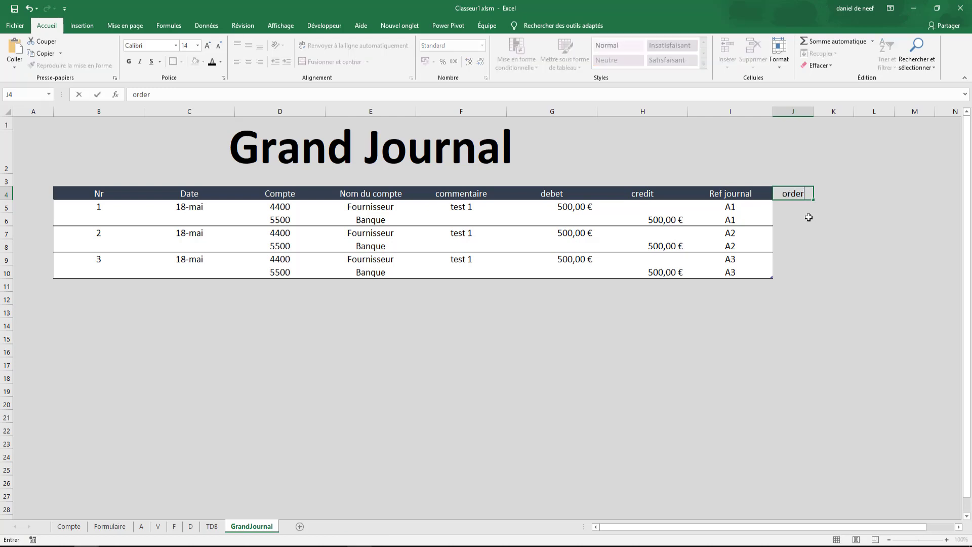
pyautogui.press('Return')
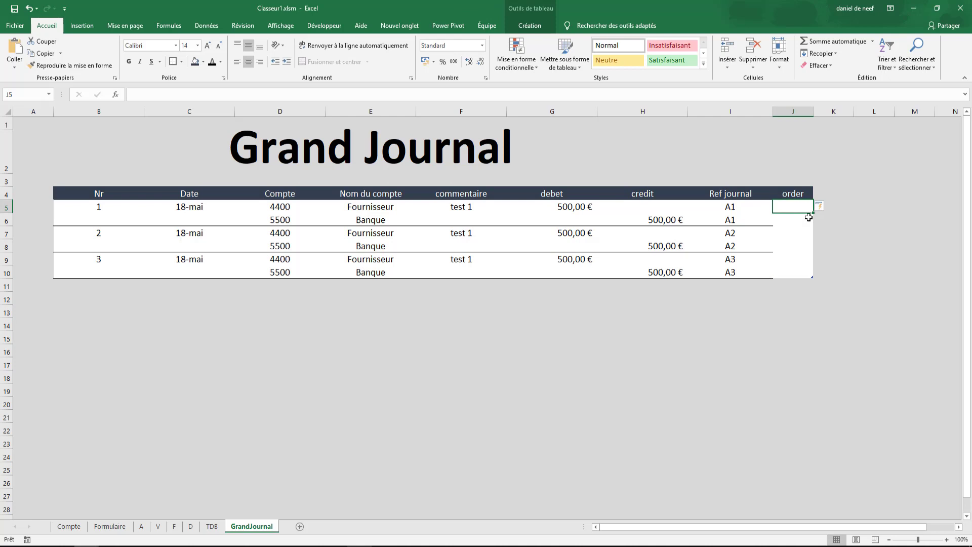
pyautogui.write('=')
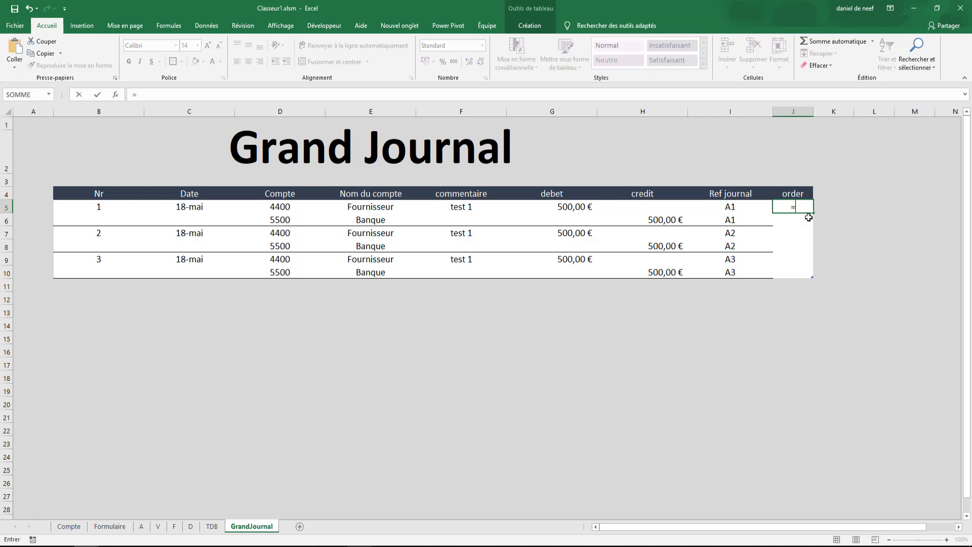
pyautogui.write('d')
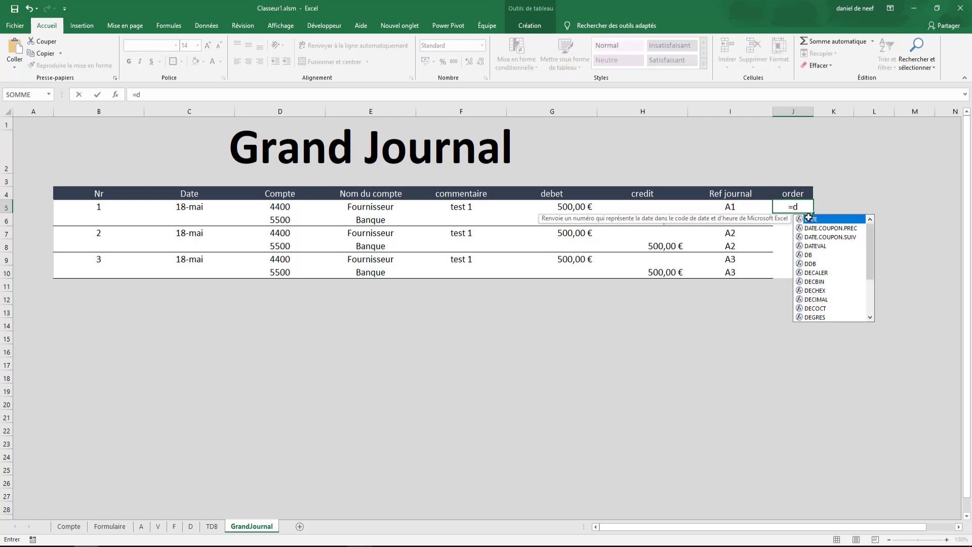
pyautogui.press('BackSpace')
pyautogui.write('g')
pyautogui.press('Down')
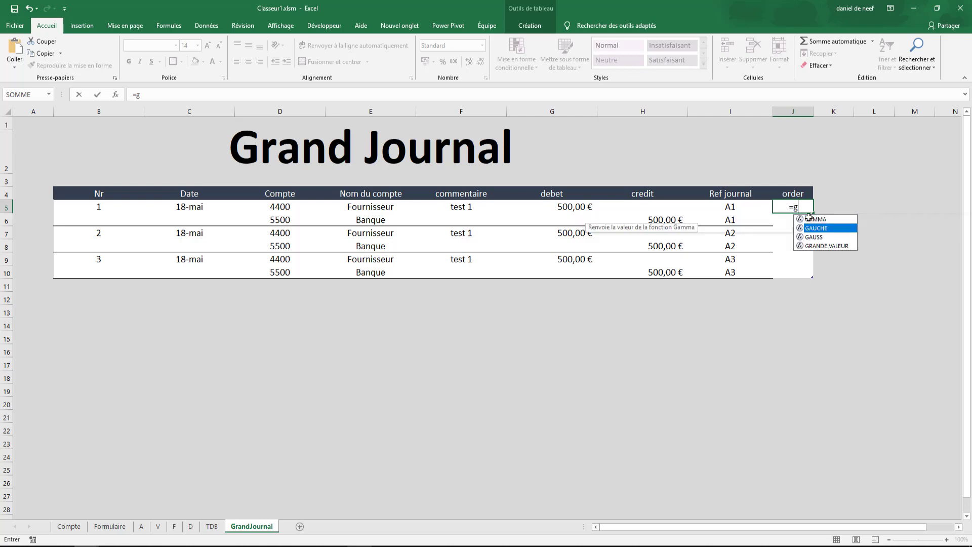
pyautogui.press('Tab')
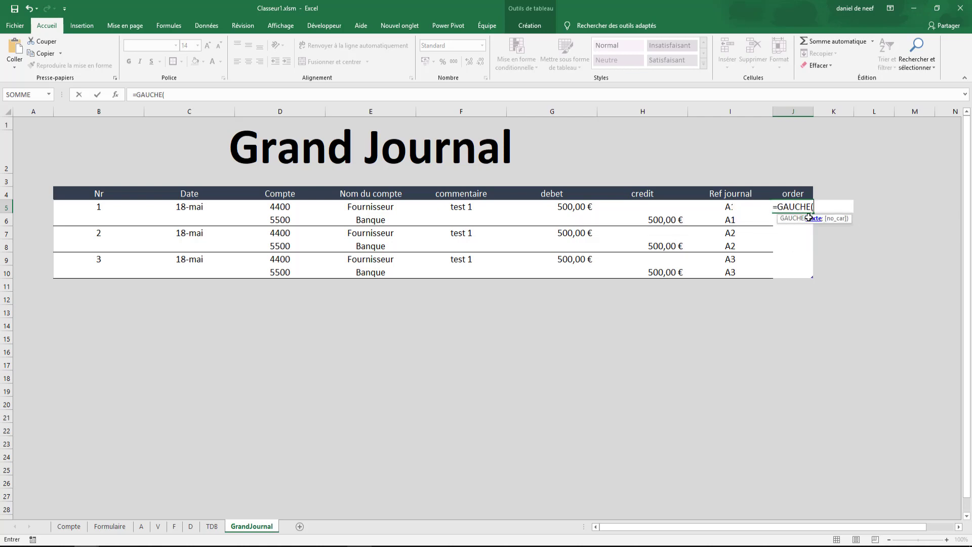
pyautogui.click(282, 206)
pyautogui.write(';')
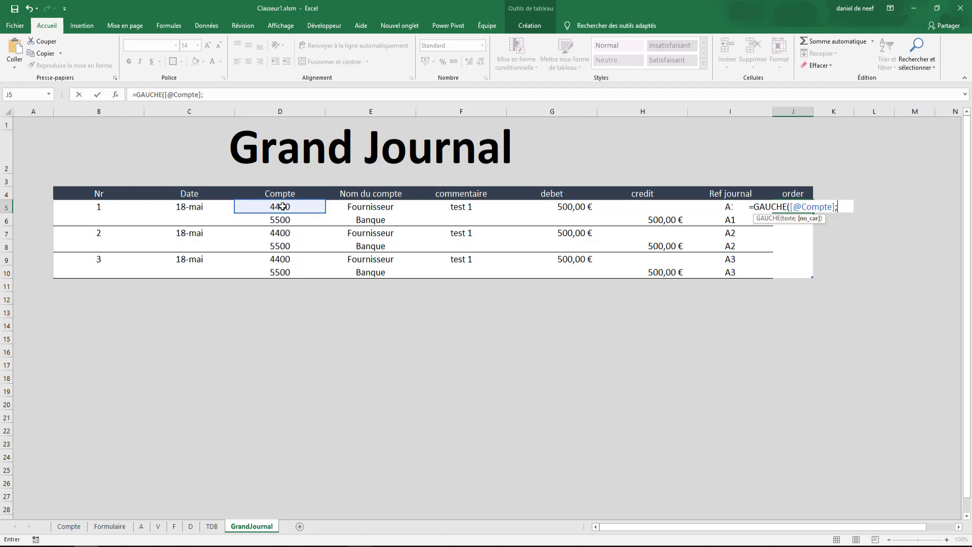
pyautogui.write('1)')
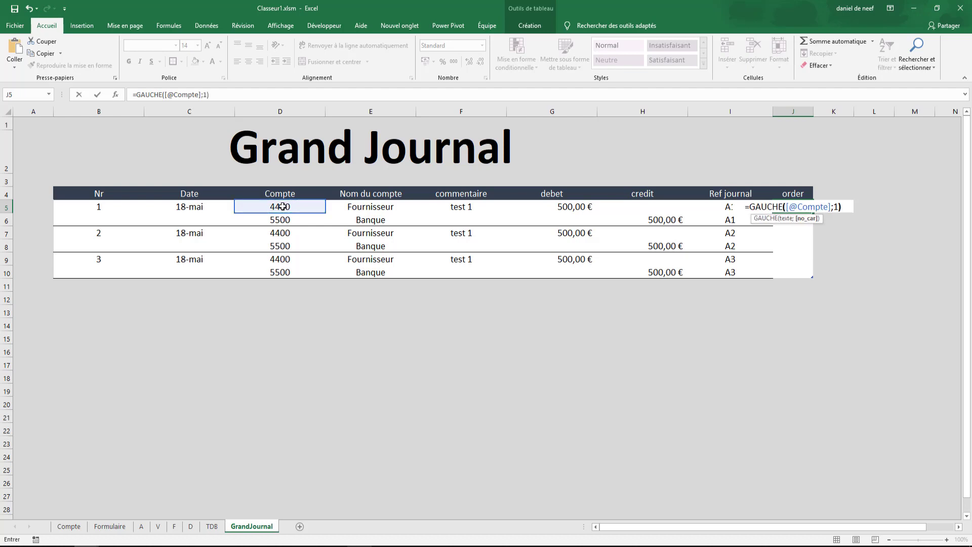
pyautogui.hotkey('ctrl', 'Return')
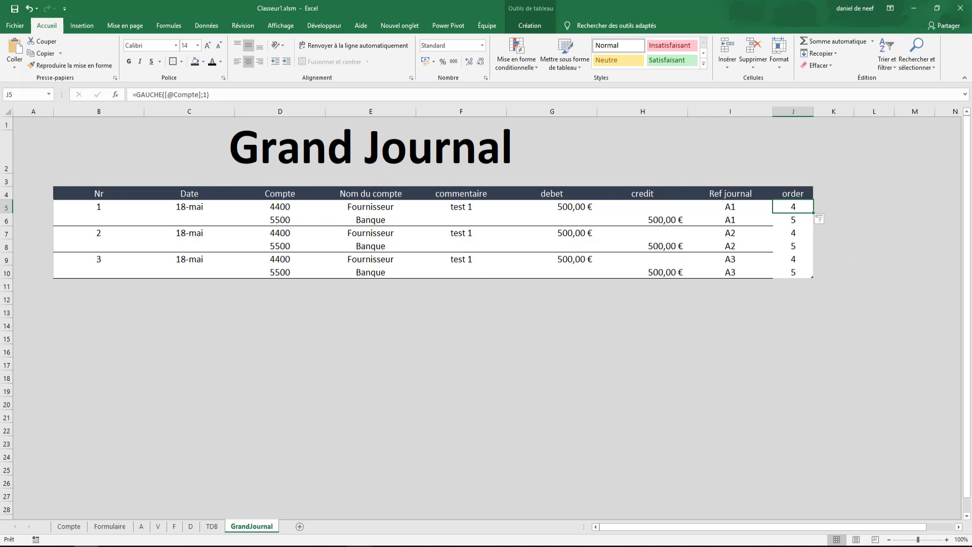
pyautogui.doubleClick(786, 211)
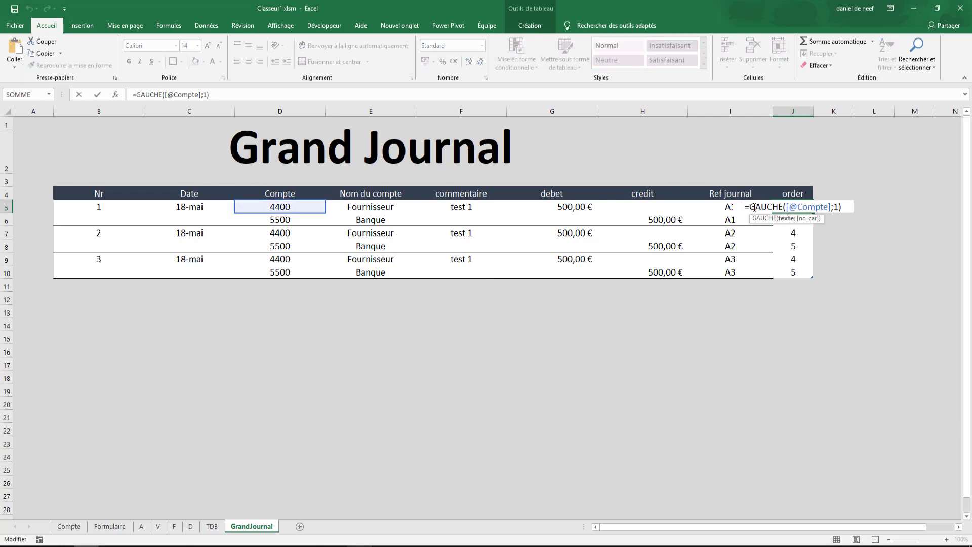
pyautogui.click(750, 207)
pyautogui.write('"')
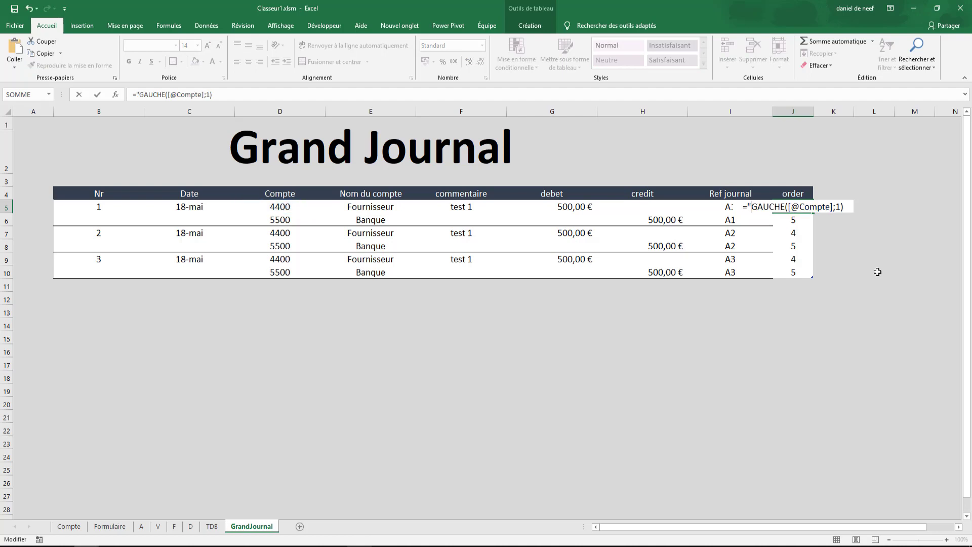
pyautogui.write('Compte"')
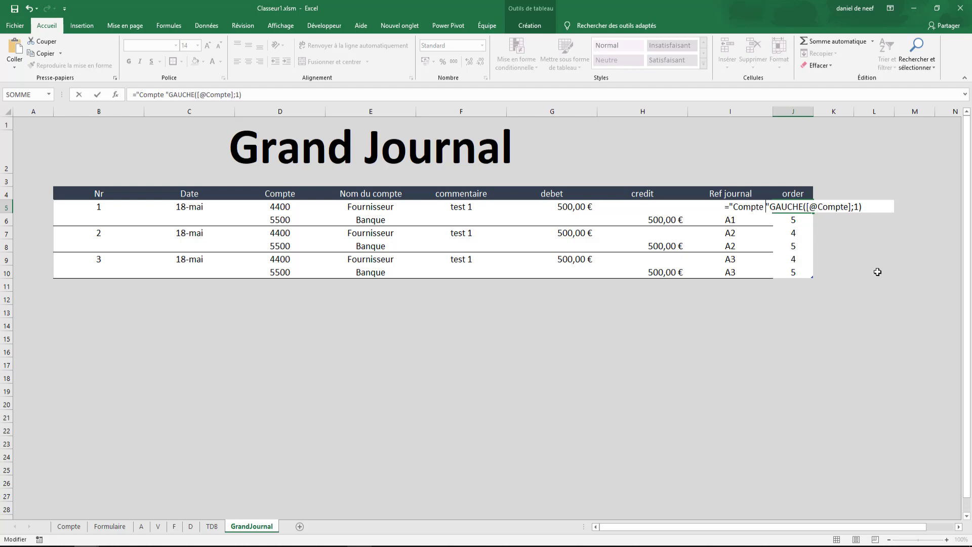
pyautogui.press('Return')
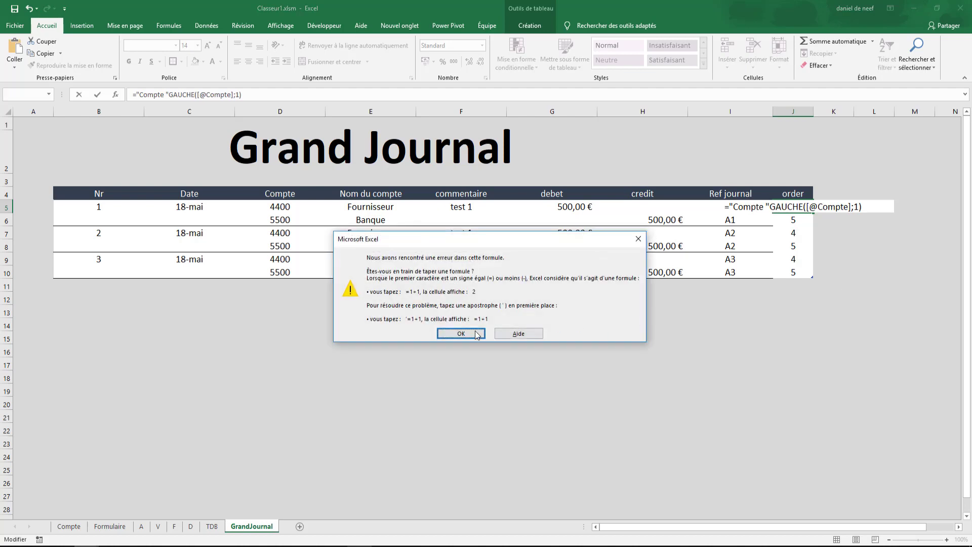
pyautogui.press('Return')
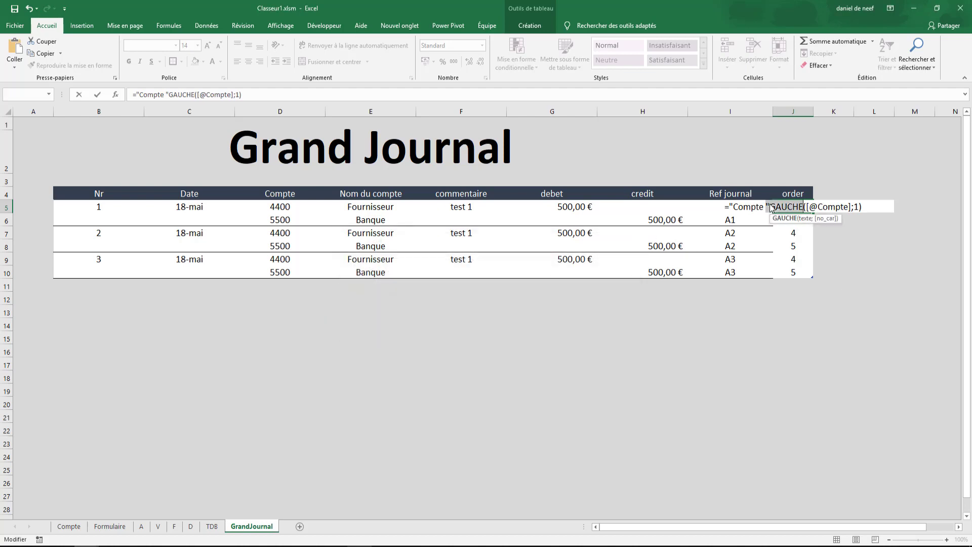
pyautogui.click(767, 206)
pyautogui.write('&')
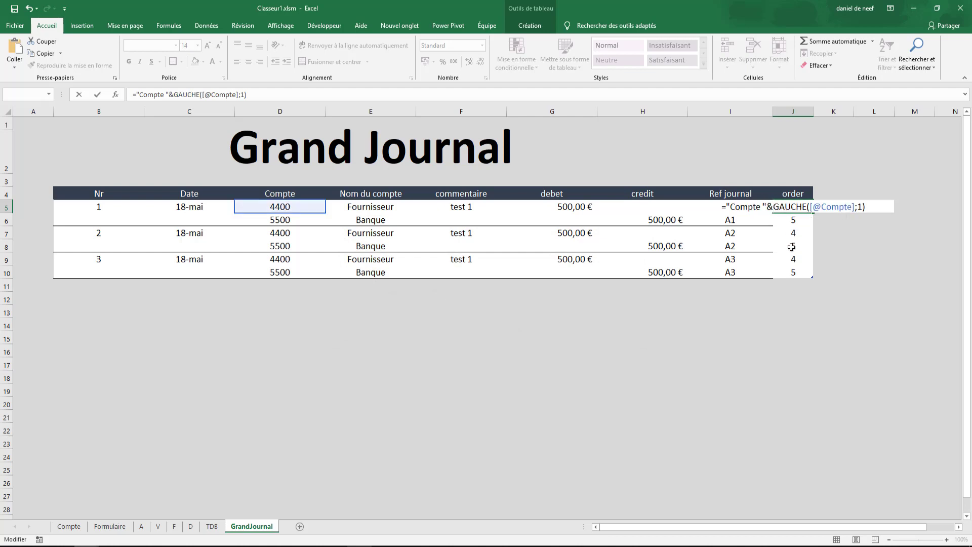
pyautogui.press('Return')
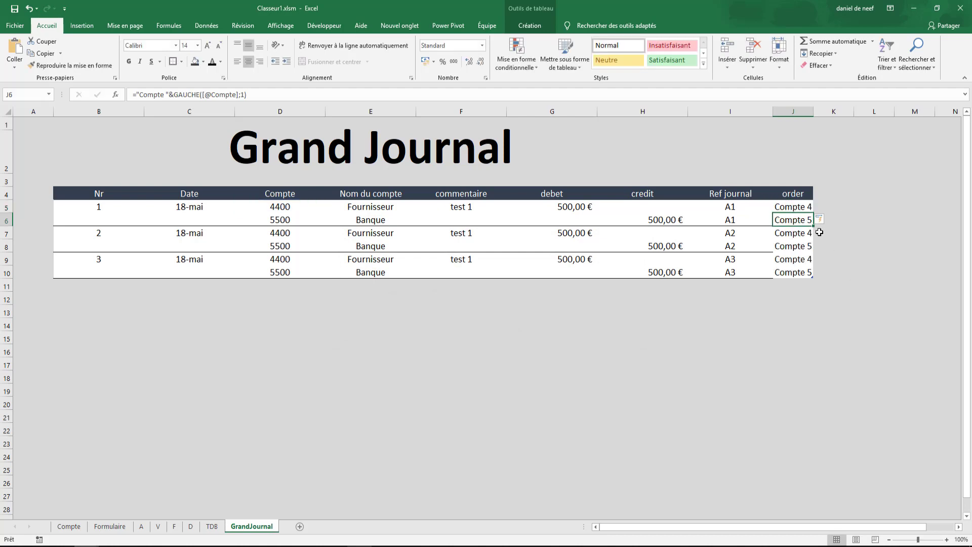
# - Hide column J, which holds the order values, on the GrandJournal sheet
pyautogui.click(801, 348)
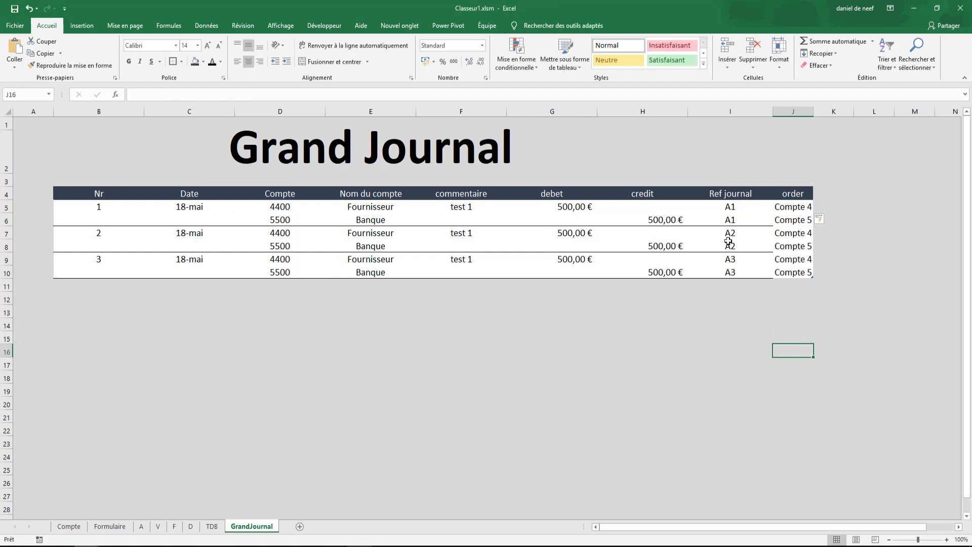
pyautogui.rightClick(781, 112)
pyautogui.click(835, 250)
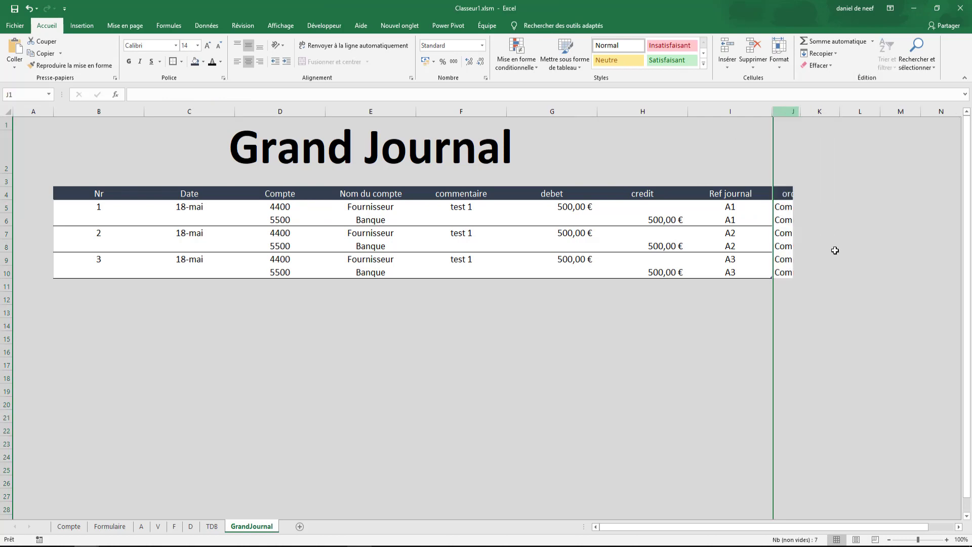
# - Move the TDB sheet to just after the GrandJournal sheet
pyautogui.click(213, 526)
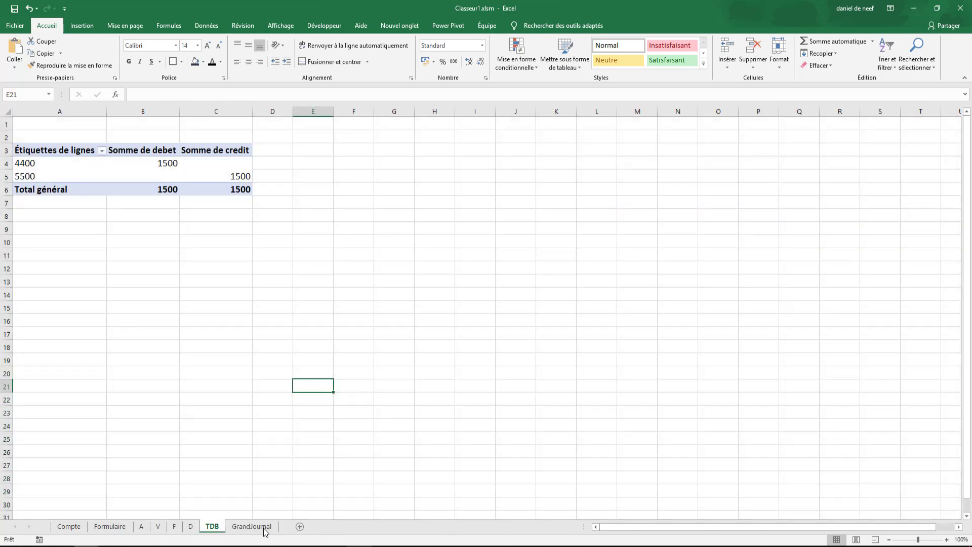
pyautogui.moveTo(263, 530); pyautogui.dragTo(275, 533)
# - Refresh the pivot table's data and place the order field above Compte in the row labels
pyautogui.click(200, 177)
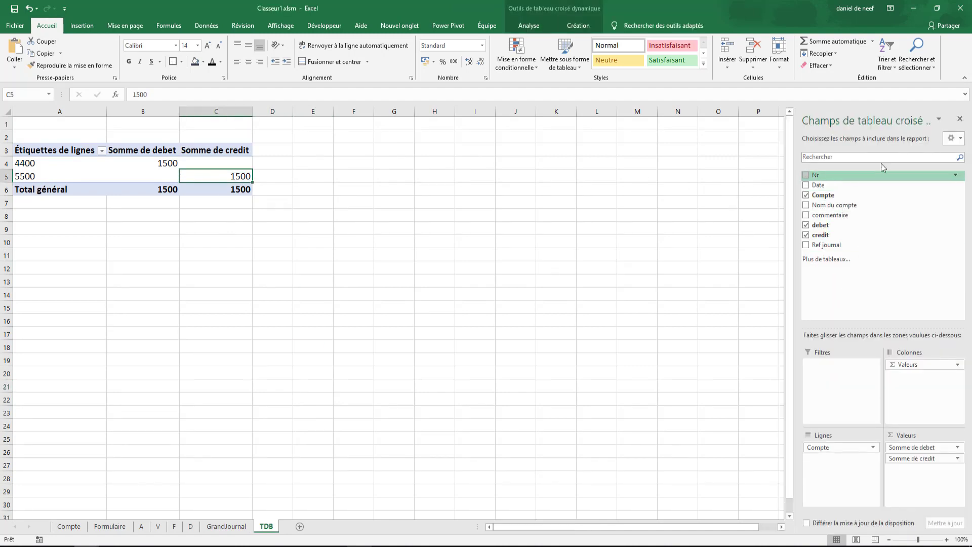
pyautogui.click(529, 25)
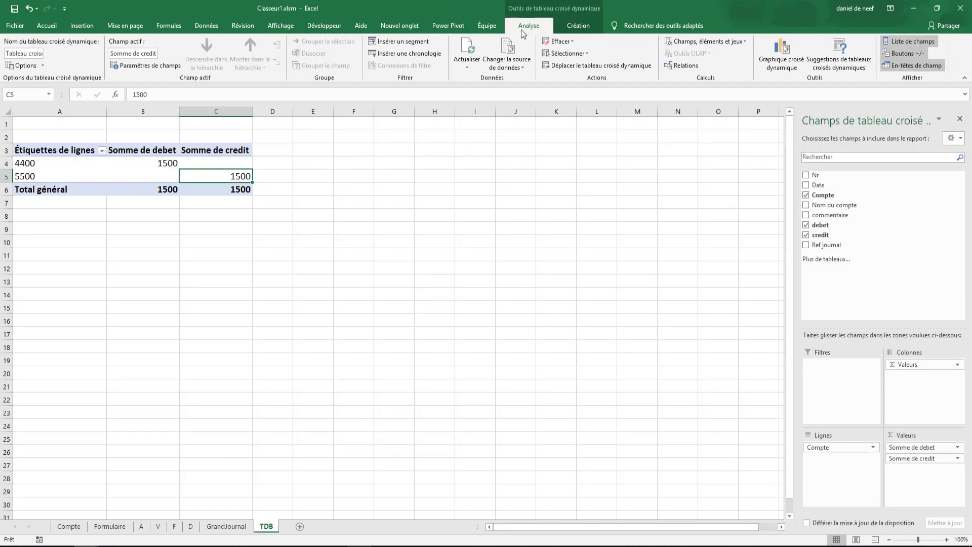
pyautogui.click(467, 50)
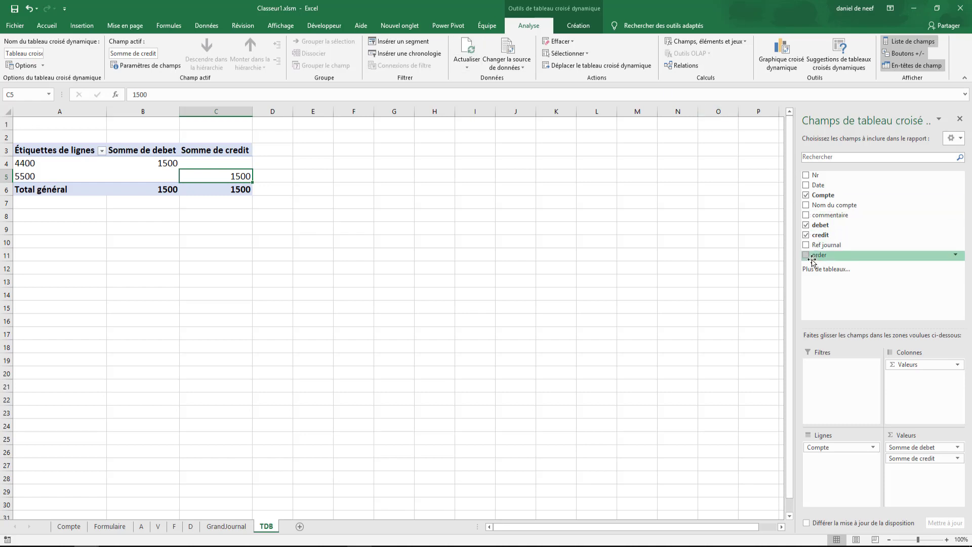
pyautogui.moveTo(816, 255); pyautogui.dragTo(842, 444)
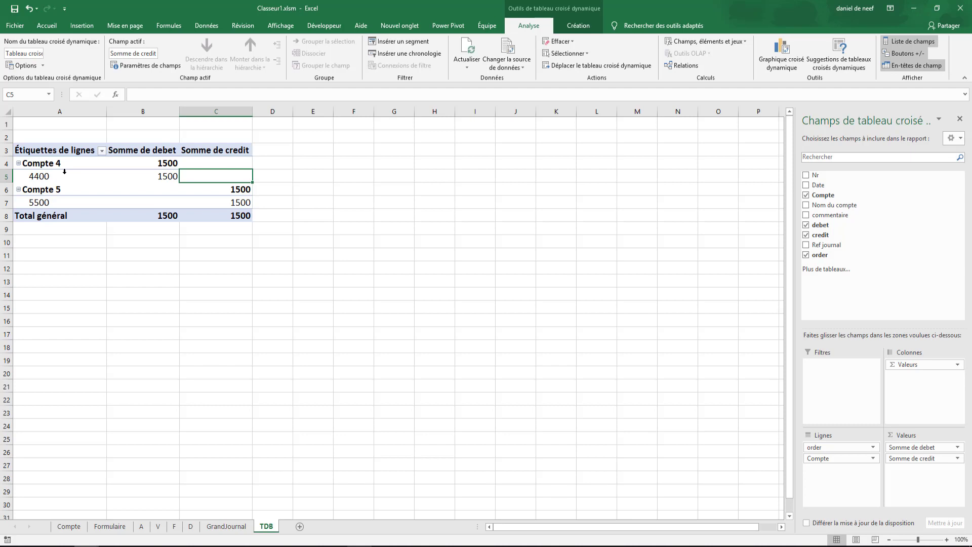
# - Set the number format of Somme de debet to Comptabilité with 2 decimals and the € symbol
pyautogui.click(957, 447)
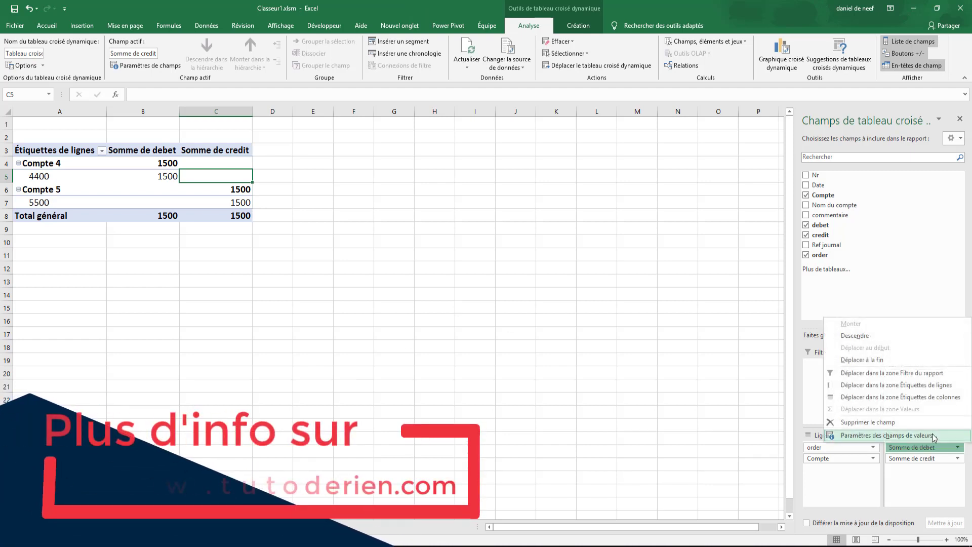
pyautogui.click(886, 435)
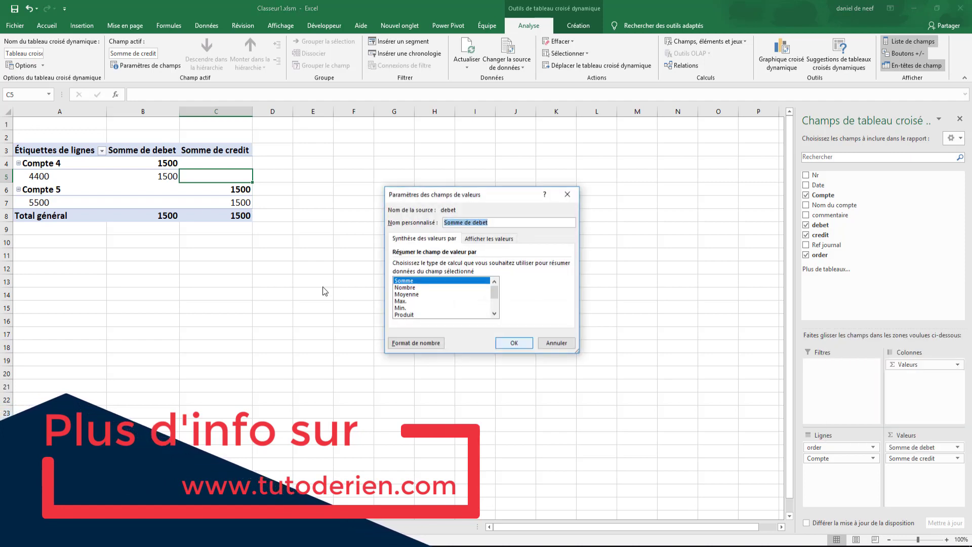
pyautogui.click(416, 343)
pyautogui.click(381, 219)
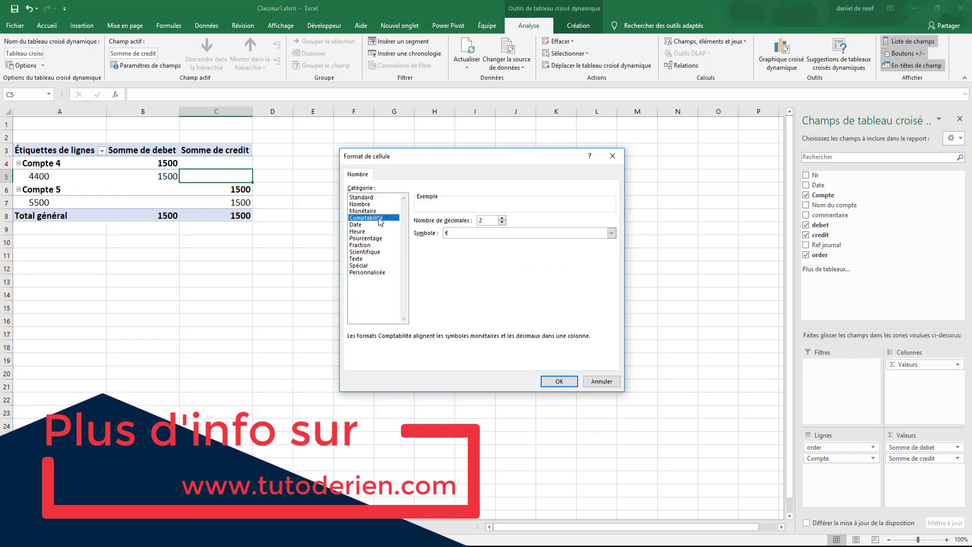
pyautogui.click(559, 381)
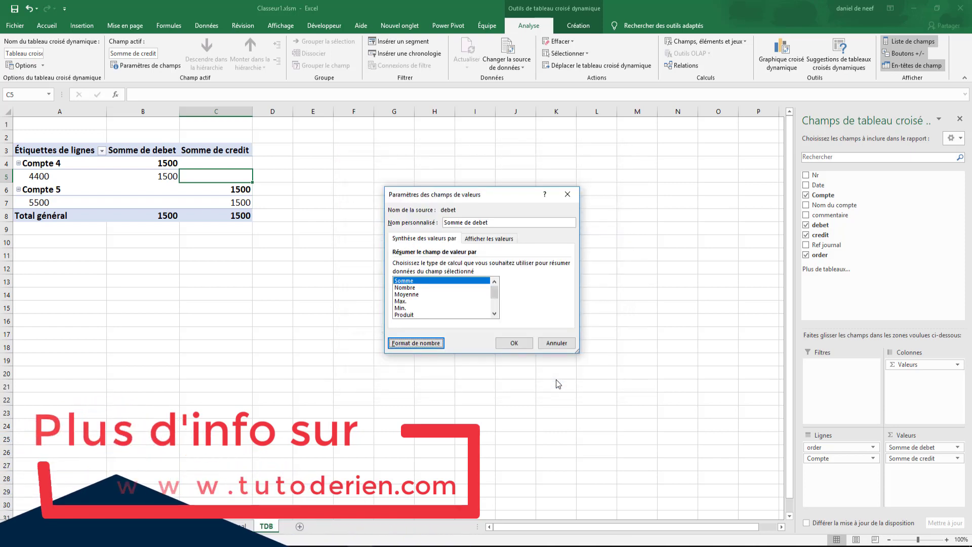
pyautogui.click(527, 344)
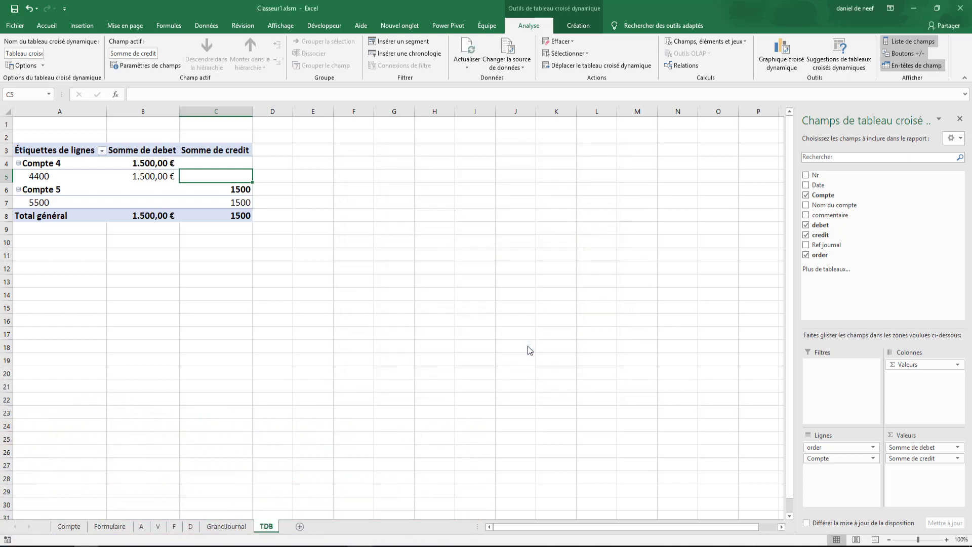
# - Set the number format of Somme de credit to Comptabilité with 2 decimals and the € symbol
pyautogui.click(927, 458)
pyautogui.click(911, 452)
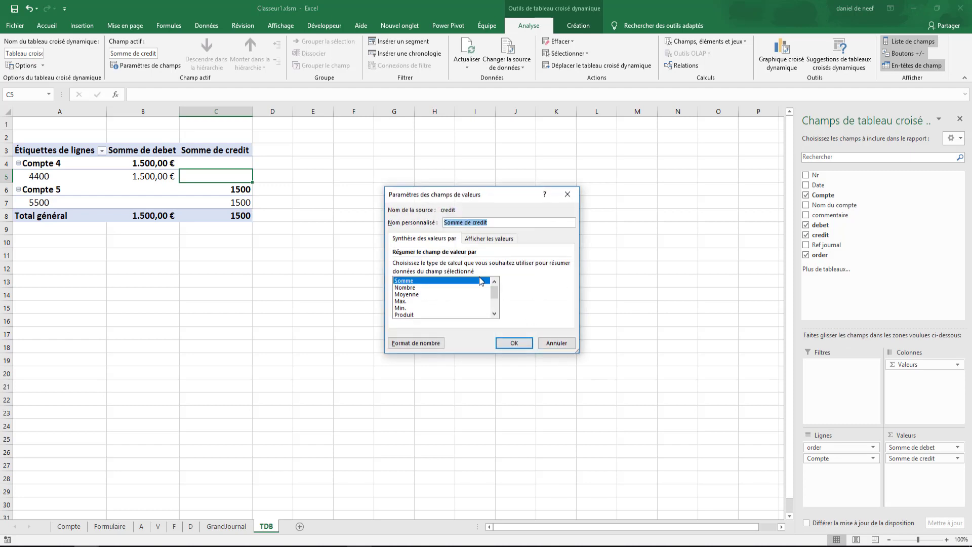
pyautogui.click(407, 340)
pyautogui.click(375, 218)
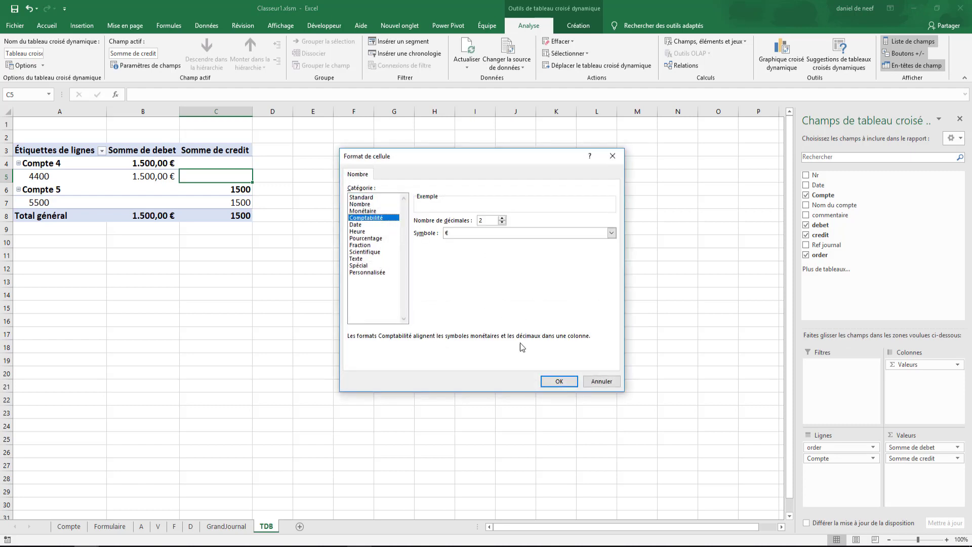
pyautogui.click(559, 381)
pyautogui.click(514, 344)
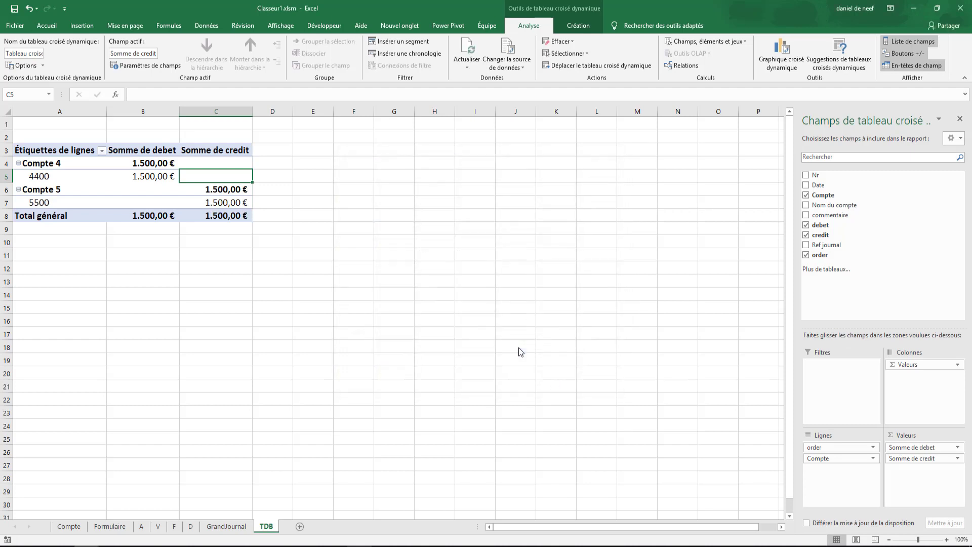
# - Widen columns A to C of the TDB sheet moderately, all to the same width
pyautogui.click(436, 383)
pyautogui.moveTo(60, 112); pyautogui.dragTo(336, 111)
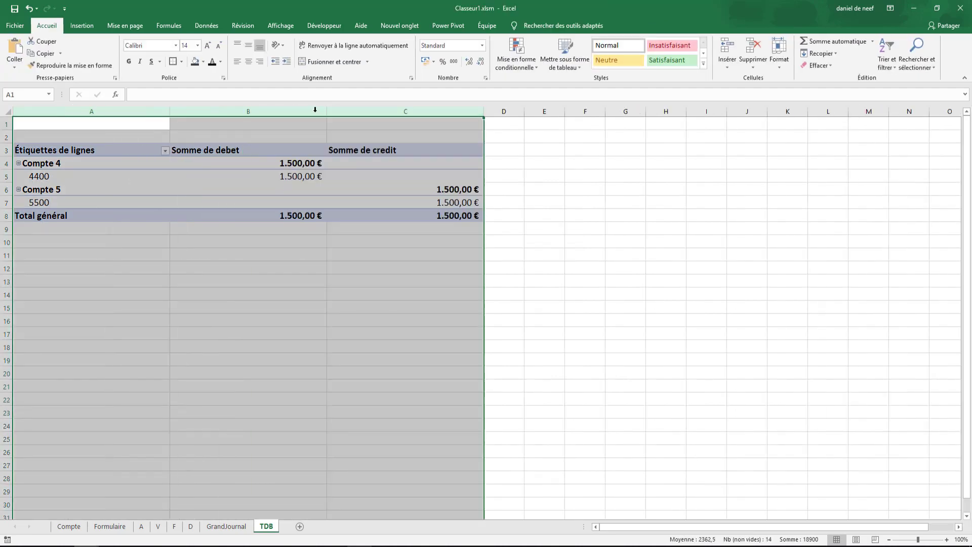
pyautogui.moveTo(484, 112); pyautogui.dragTo(423, 114)
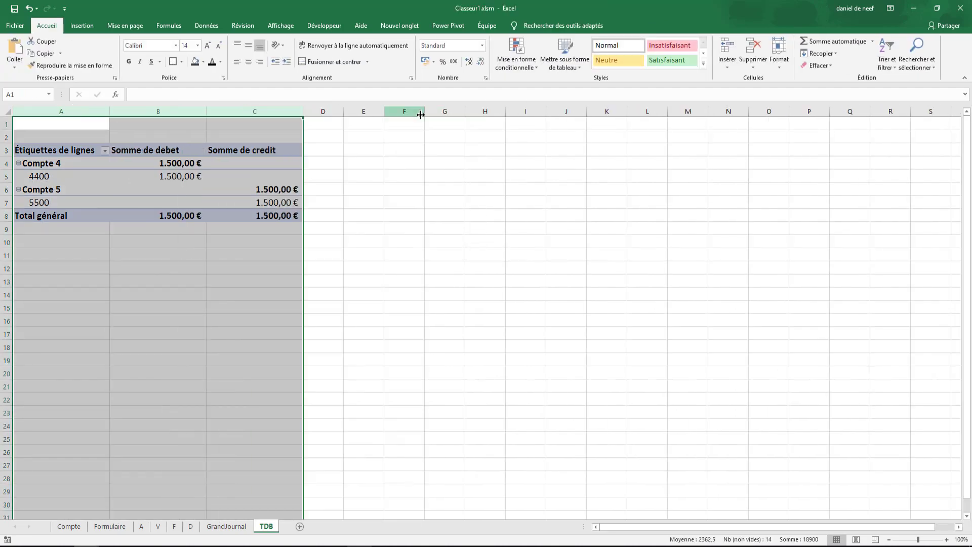
pyautogui.moveTo(303, 112); pyautogui.dragTo(324, 116)
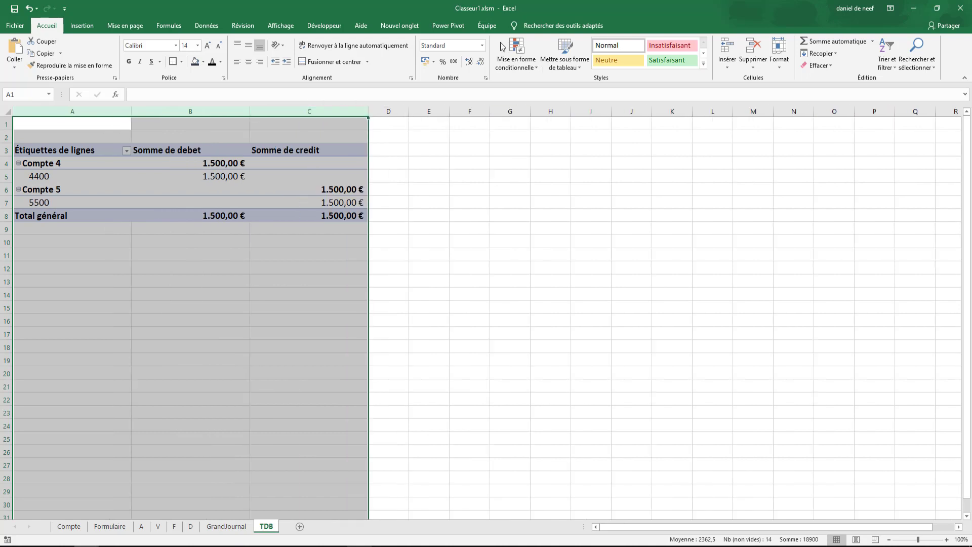
# - Fill the entire TDB sheet with light grey
pyautogui.click(8, 110)
pyautogui.click(203, 62)
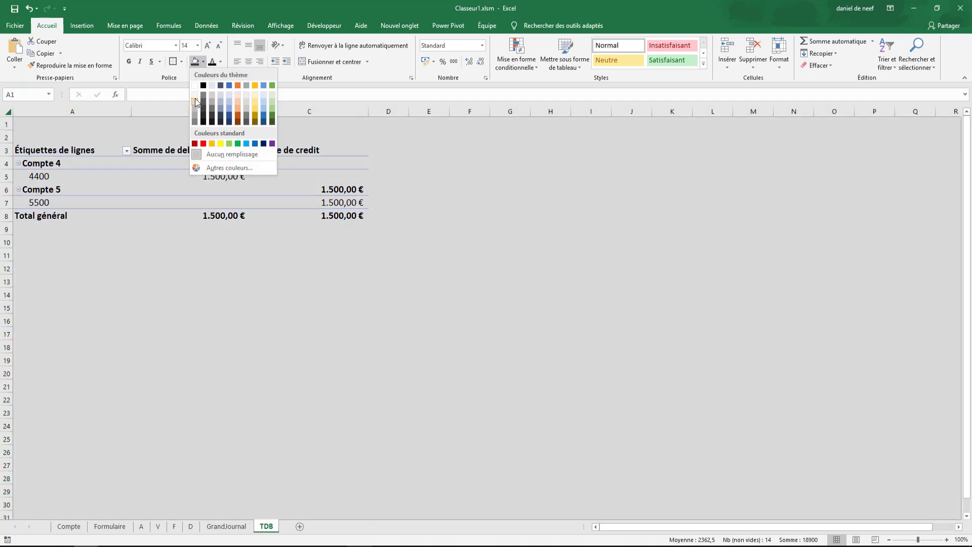
pyautogui.click(196, 98)
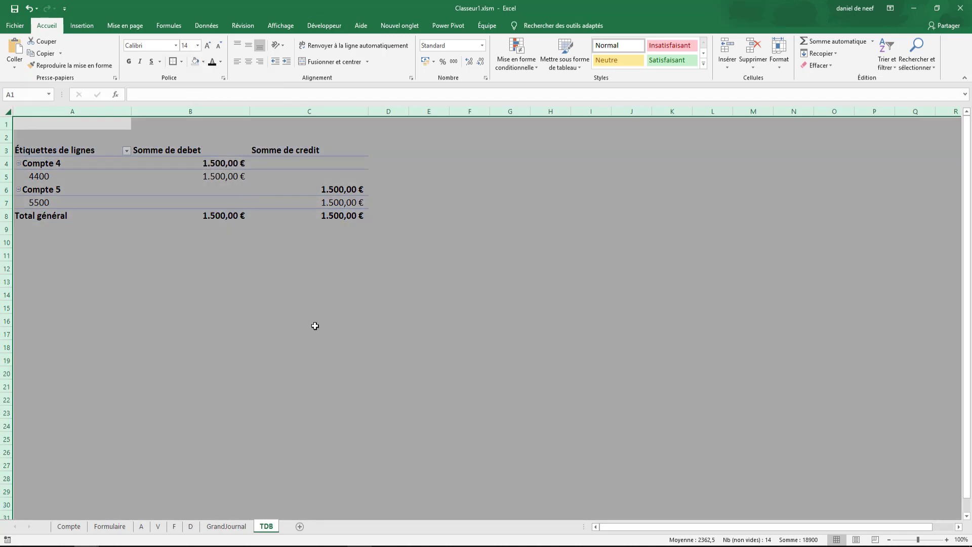
pyautogui.click(312, 328)
# - Check the GrandJournal sheet's look, and remove the fill from the pivot table cells A3:C8 on TDB
pyautogui.click(228, 526)
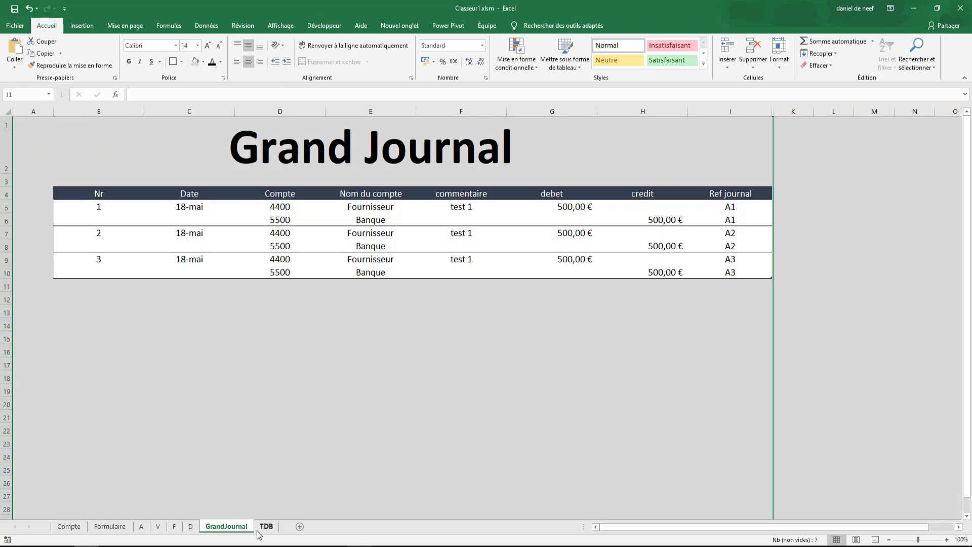
pyautogui.click(266, 526)
pyautogui.click(36, 146)
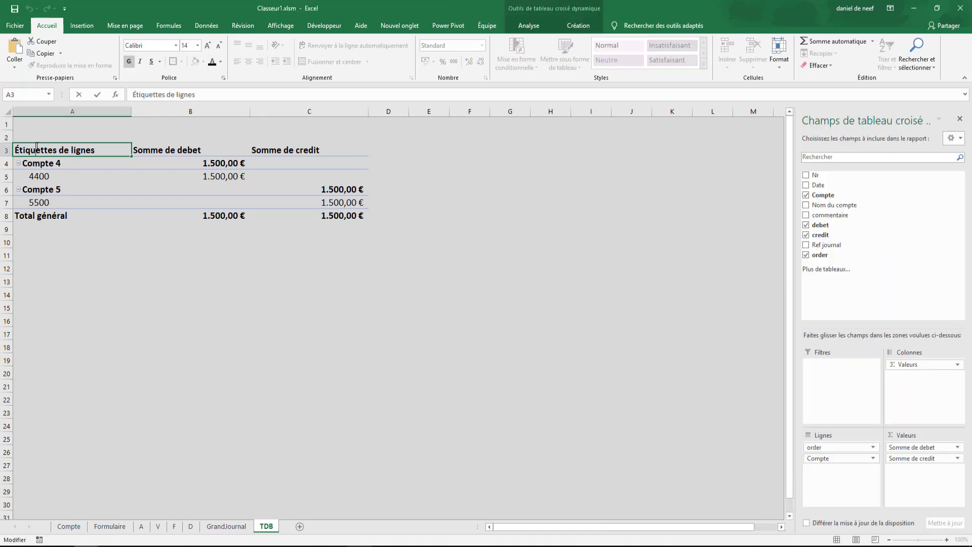
pyautogui.click(189, 198)
pyautogui.moveTo(60, 151); pyautogui.dragTo(286, 215)
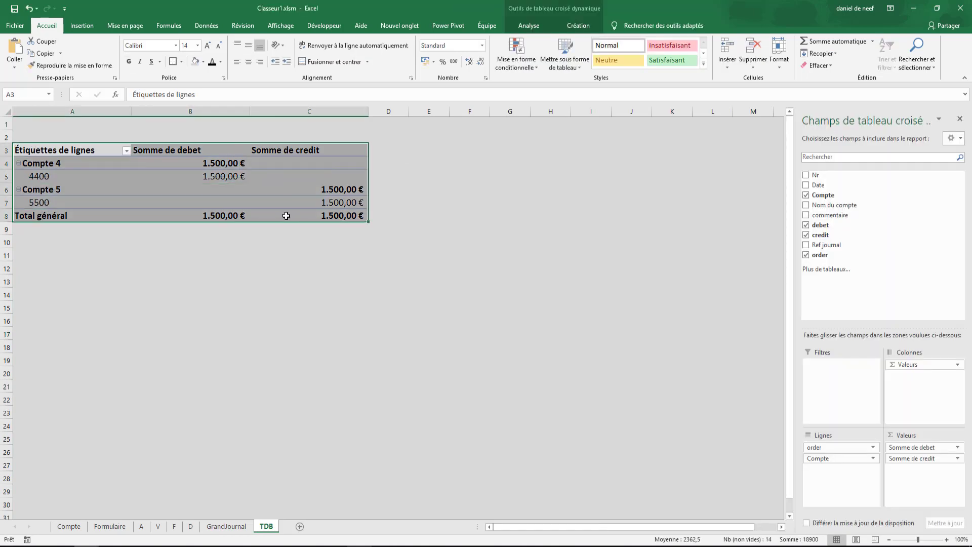
pyautogui.click(203, 61)
pyautogui.click(216, 156)
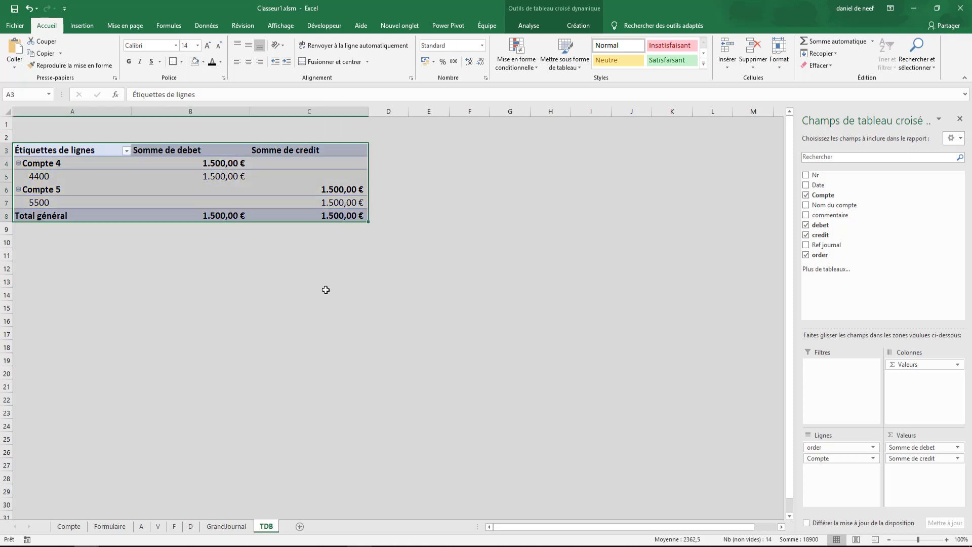
# - Apply a light grey style to the pivot table in place of the blue one
pyautogui.click(578, 25)
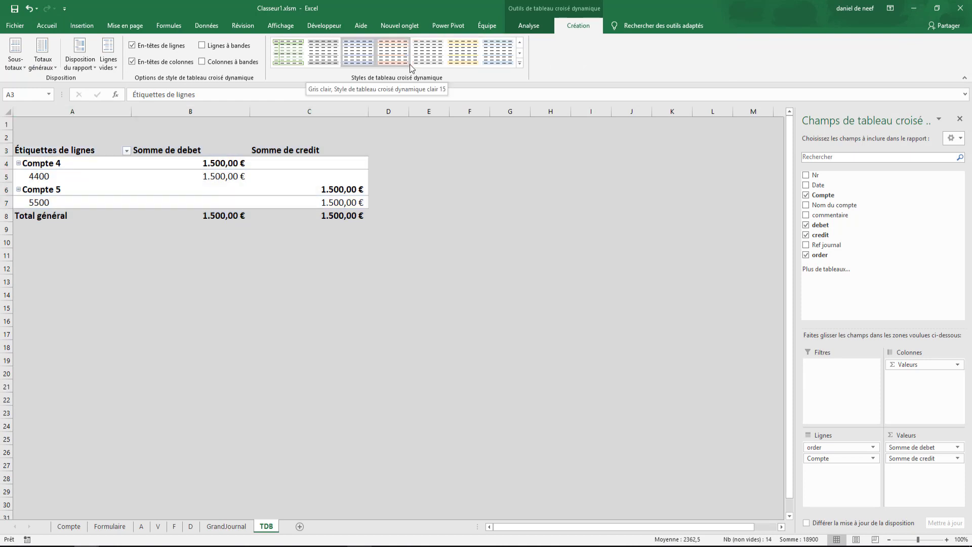
pyautogui.click(427, 64)
pyautogui.click(479, 332)
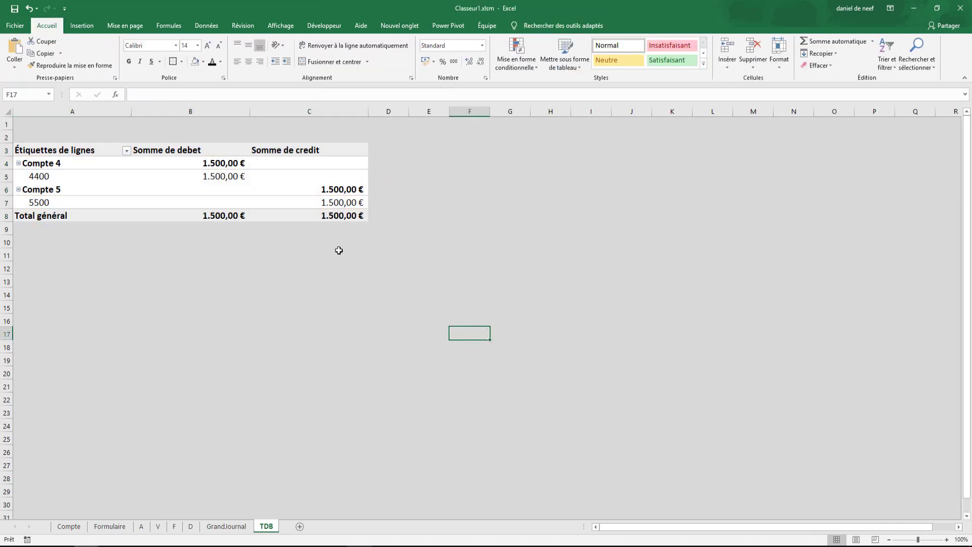
# - Give the pivot table's header row A3:C3 a dark blue-grey fill and white text
pyautogui.moveTo(42, 152); pyautogui.dragTo(279, 150)
pyautogui.click(46, 25)
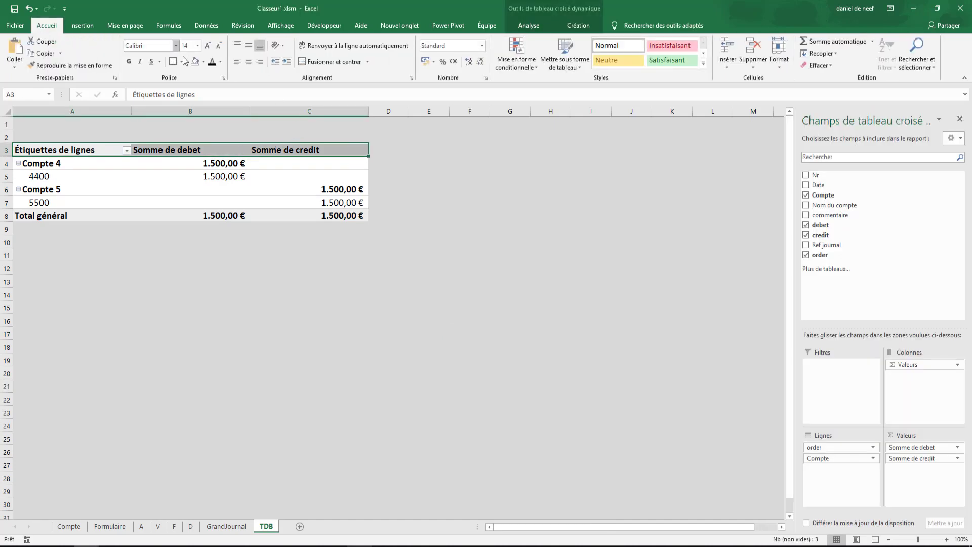
pyautogui.click(203, 61)
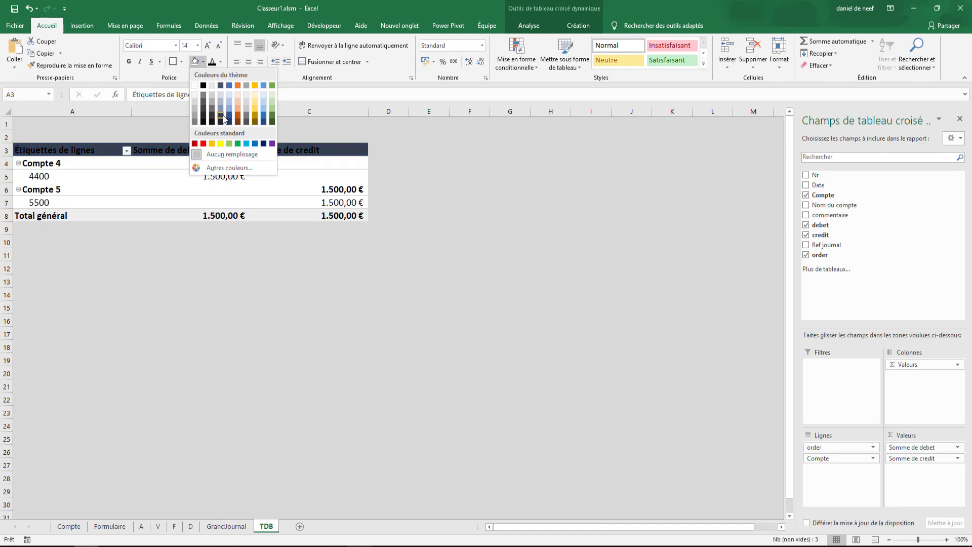
pyautogui.click(221, 116)
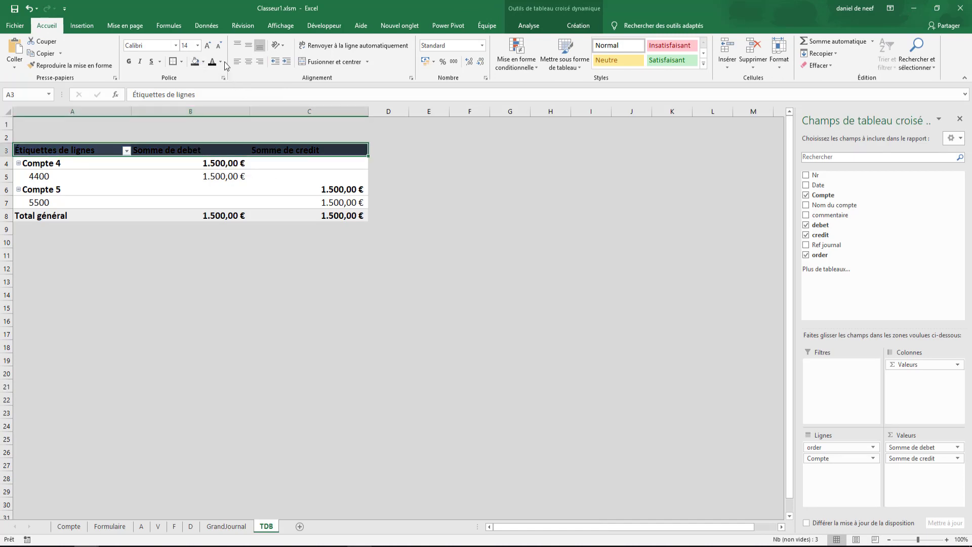
pyautogui.click(221, 62)
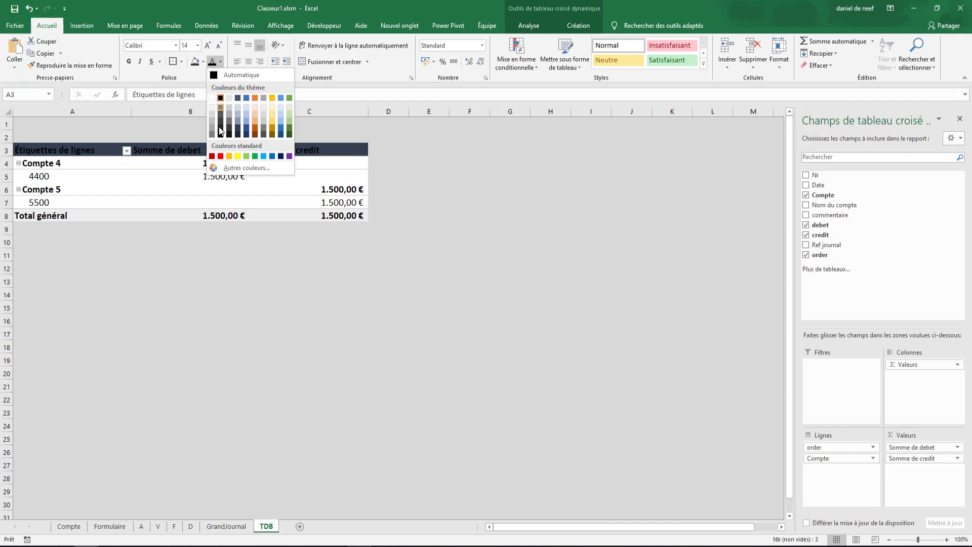
pyautogui.click(211, 97)
pyautogui.click(268, 243)
# - Center the contents of the entire TDB sheet both vertically and horizontally
pyautogui.click(11, 112)
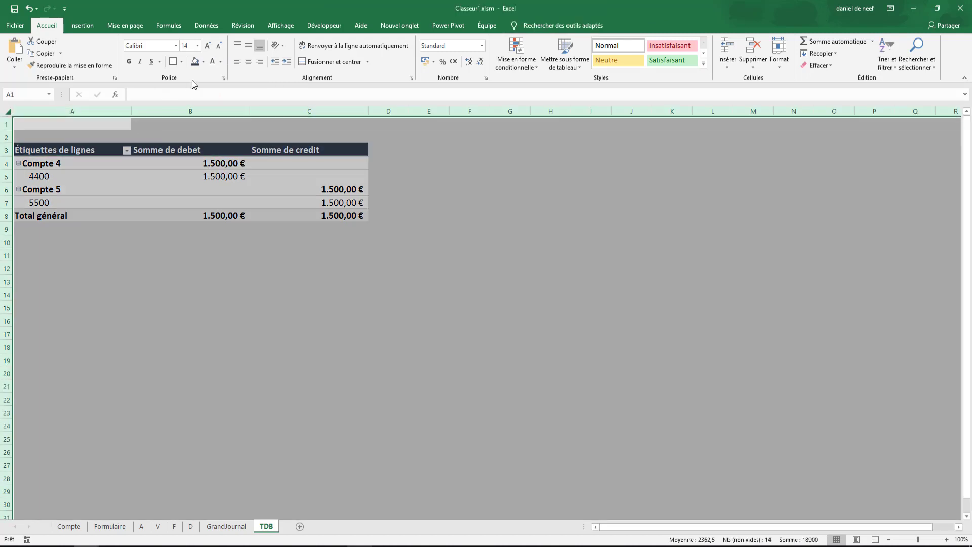
pyautogui.click(248, 45)
pyautogui.click(248, 61)
pyautogui.click(275, 271)
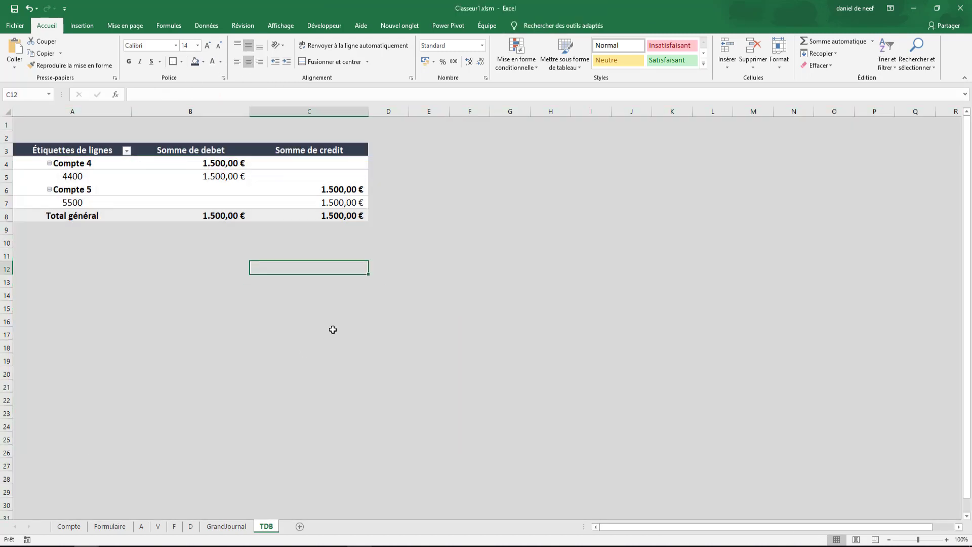
pyautogui.press('Down')
pyautogui.press('Down')
pyautogui.press('Down')
# - Insert an empty column before the pivot table and narrow it to about half its width
pyautogui.click(48, 110)
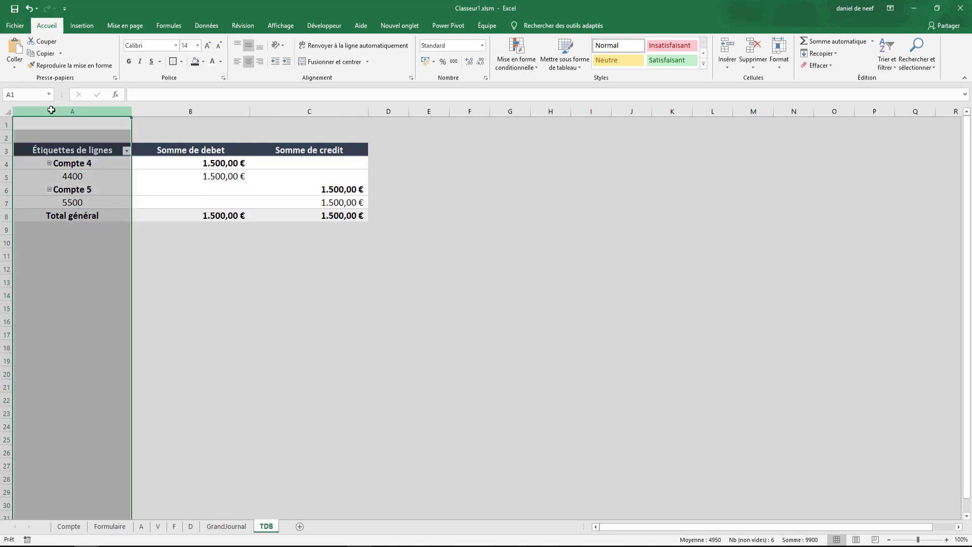
pyautogui.rightClick(48, 111)
pyautogui.click(89, 181)
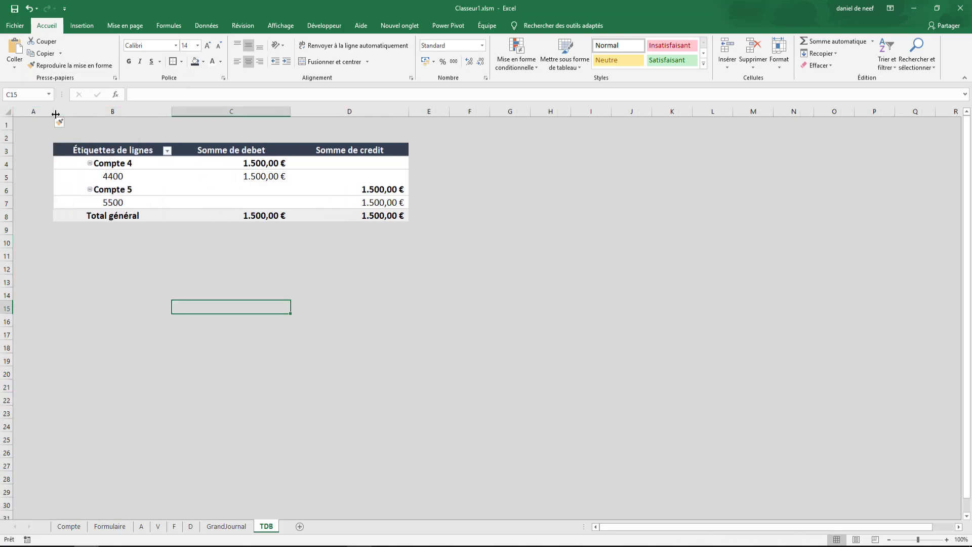
pyautogui.moveTo(53, 112); pyautogui.dragTo(33, 111)
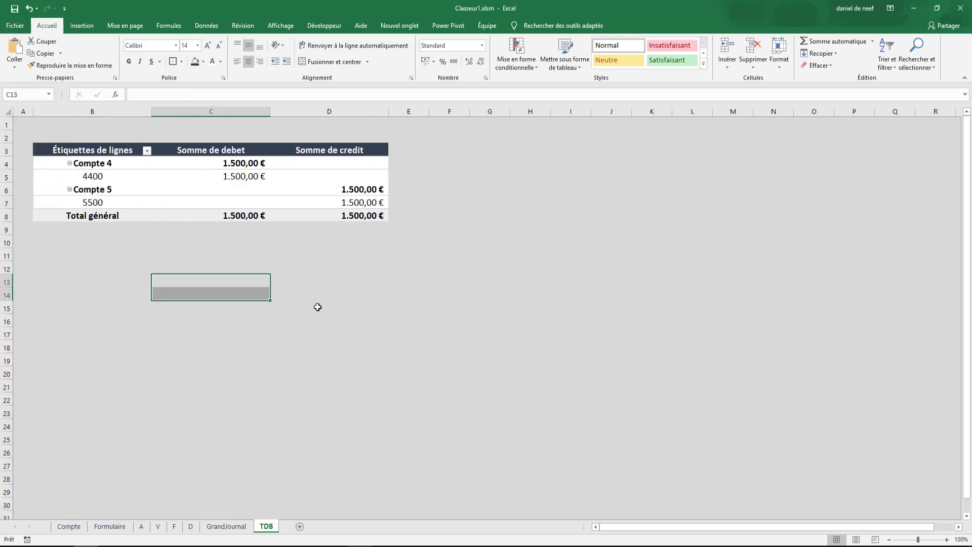
pyautogui.click(329, 294)
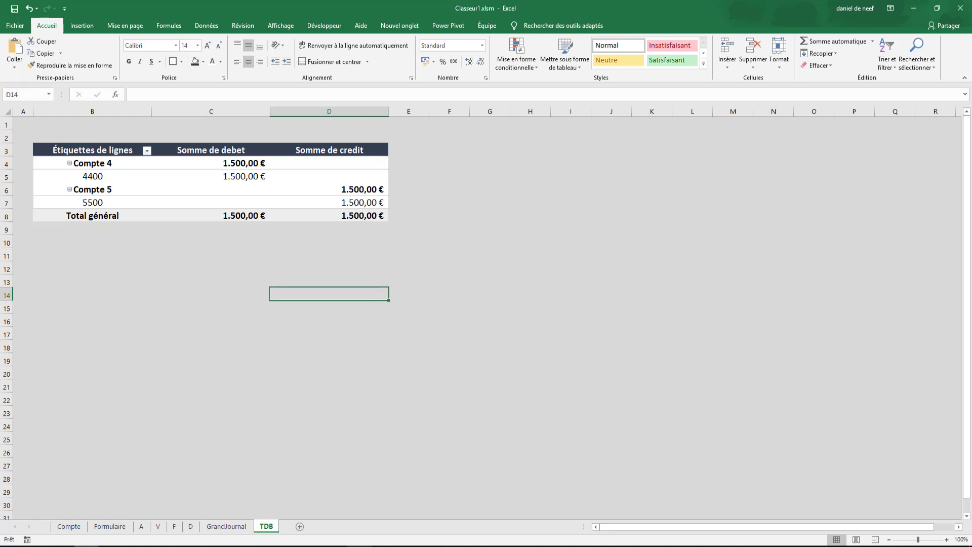
# - Increase the height of row 2 above the pivot table to about five times a normal row, and select cell D5
pyautogui.click(469, 186)
pyautogui.click(324, 188)
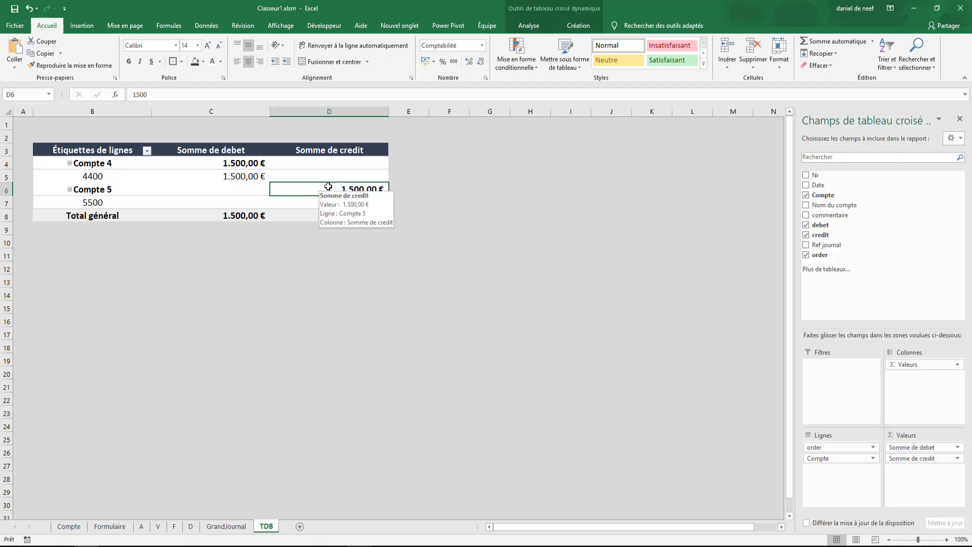
pyautogui.click(50, 229)
pyautogui.moveTo(14, 143); pyautogui.dragTo(4, 200)
pyautogui.click(314, 237)
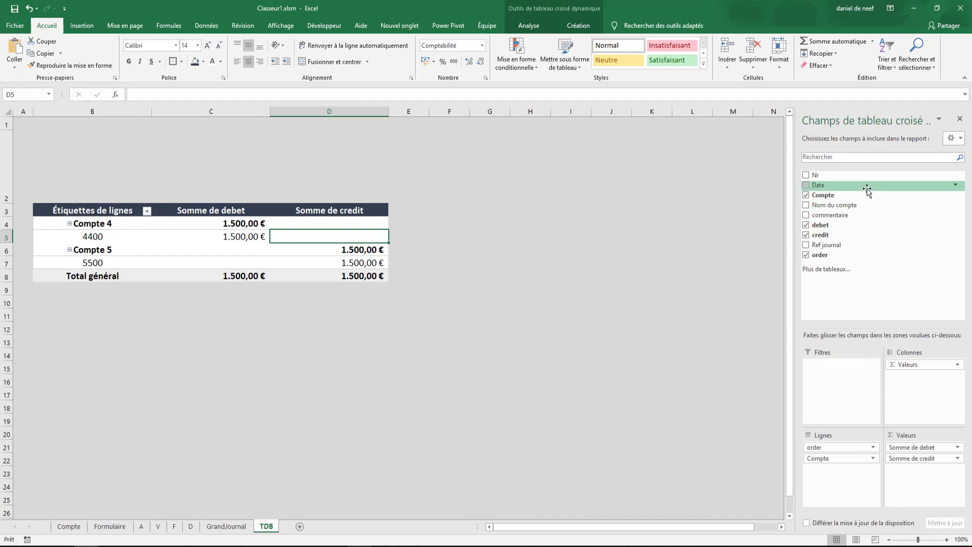
# - Try the Date field as a report filter of the pivot table and check its filter options
pyautogui.moveTo(867, 189); pyautogui.dragTo(862, 380)
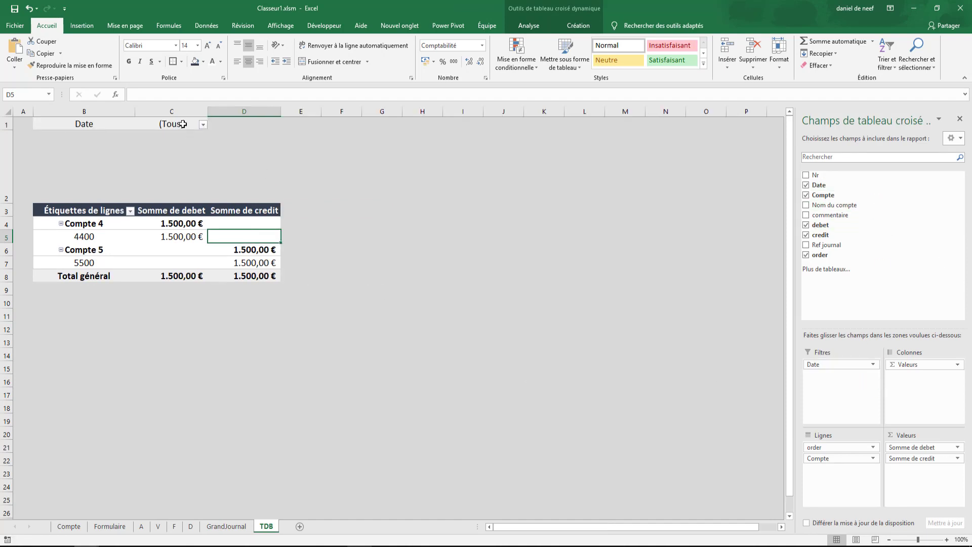
pyautogui.click(203, 125)
pyautogui.press('Escape')
pyautogui.rightClick(163, 126)
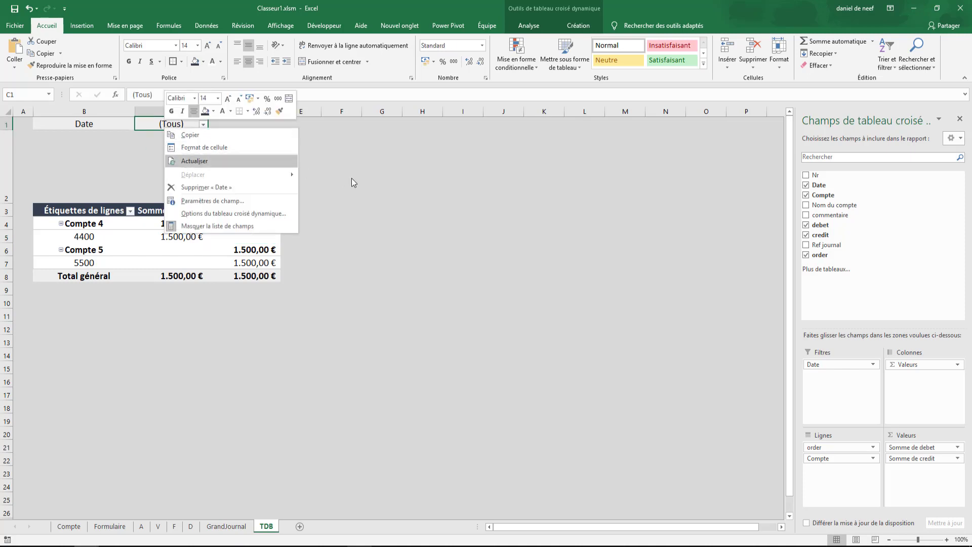
pyautogui.press('Escape')
# - Make Date the first row field and group it by months, quarters and years, replacing the existing data on the sheet
pyautogui.moveTo(816, 362); pyautogui.dragTo(838, 447)
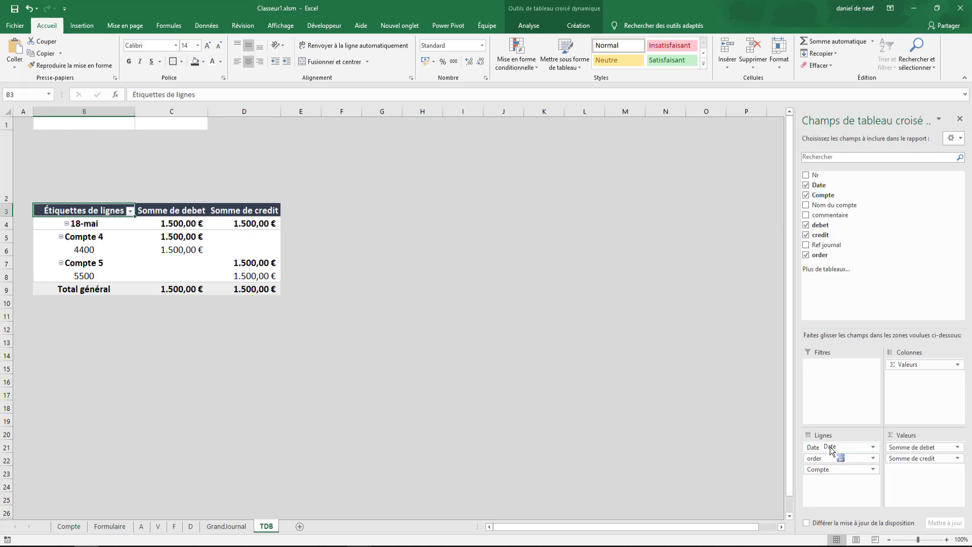
pyautogui.click(95, 226)
pyautogui.rightClick(96, 229)
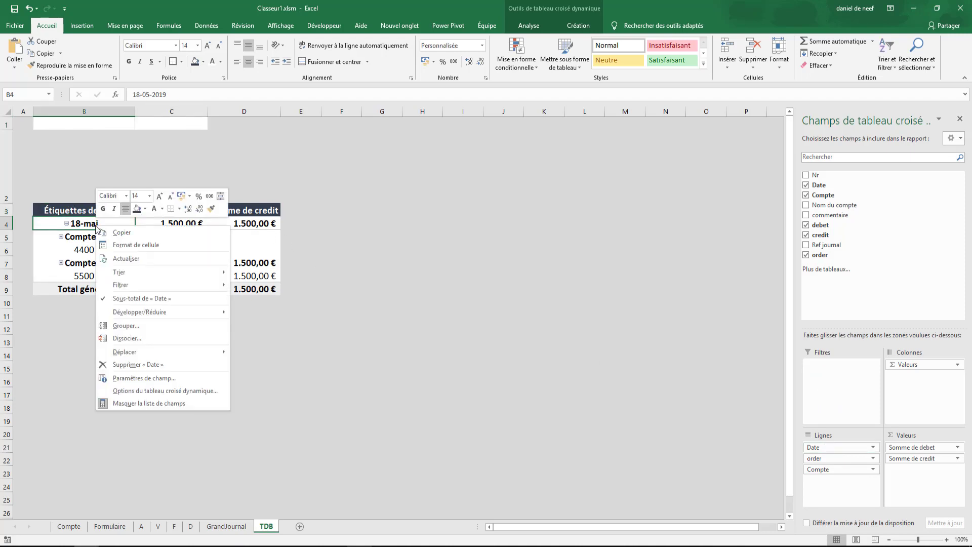
pyautogui.click(148, 328)
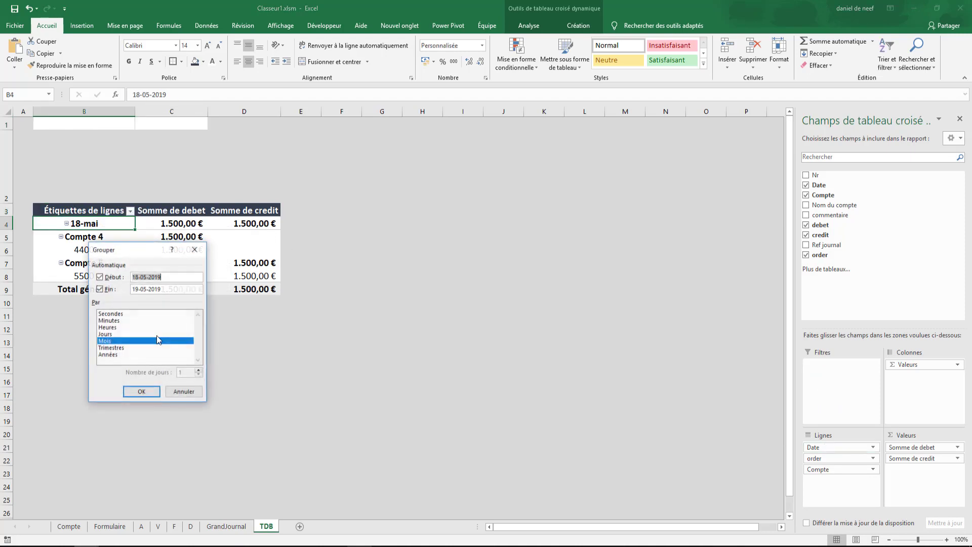
pyautogui.click(109, 349)
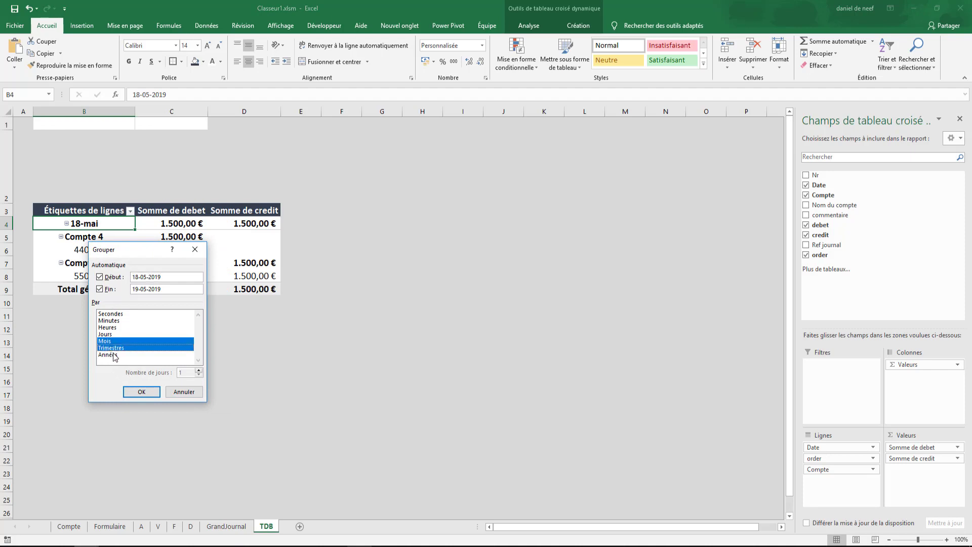
pyautogui.click(112, 355)
pyautogui.click(142, 392)
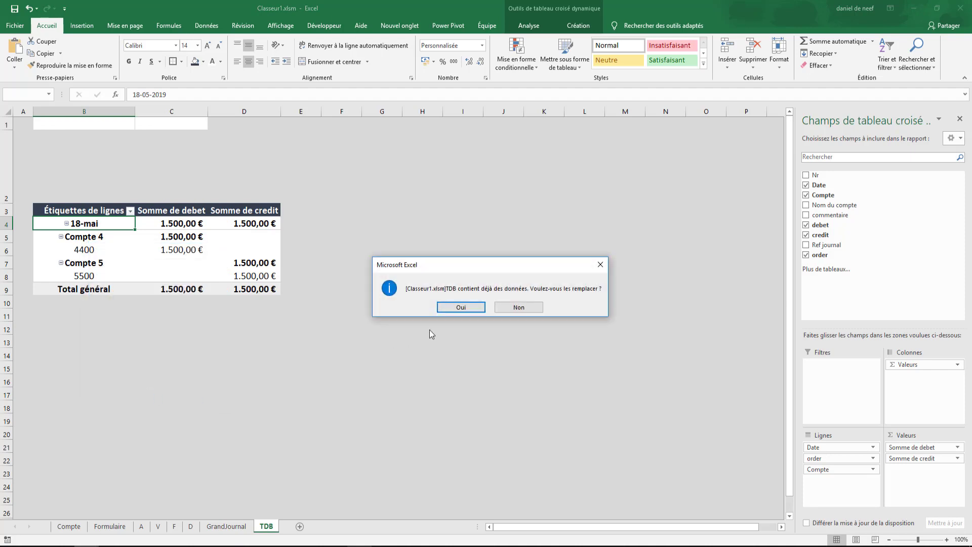
pyautogui.click(460, 307)
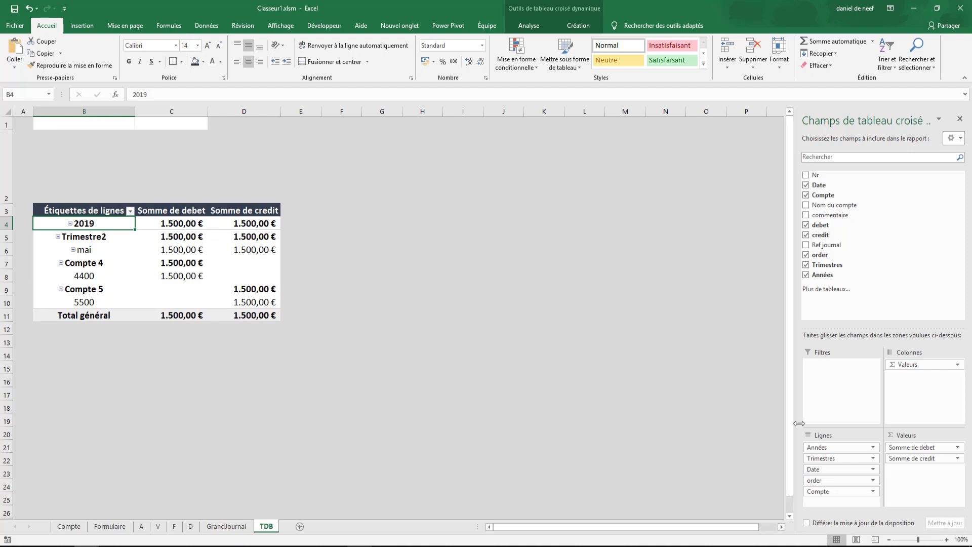
# - Move the Années, Trimestres and Date fields from the pivot table's rows to its report filters
pyautogui.moveTo(831, 448); pyautogui.dragTo(836, 397)
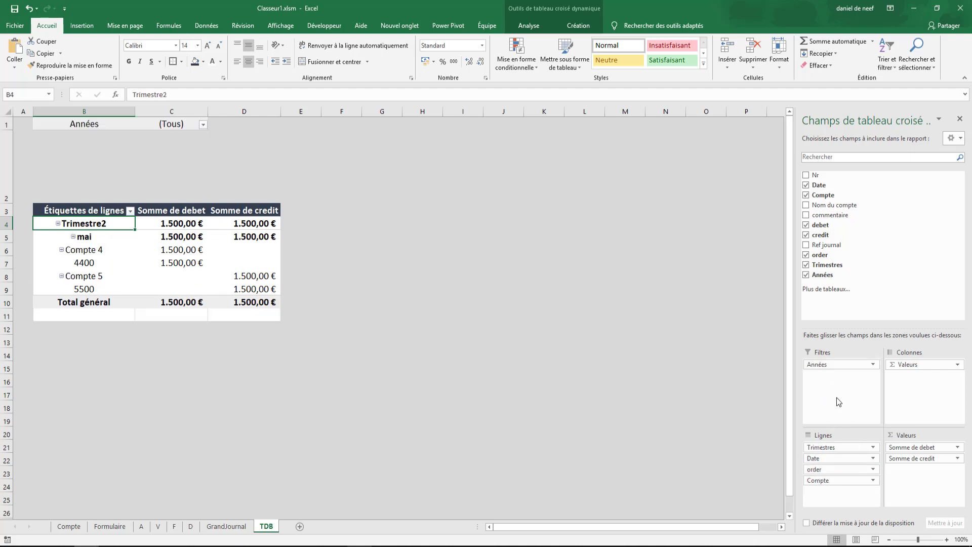
pyautogui.moveTo(834, 447); pyautogui.dragTo(830, 403)
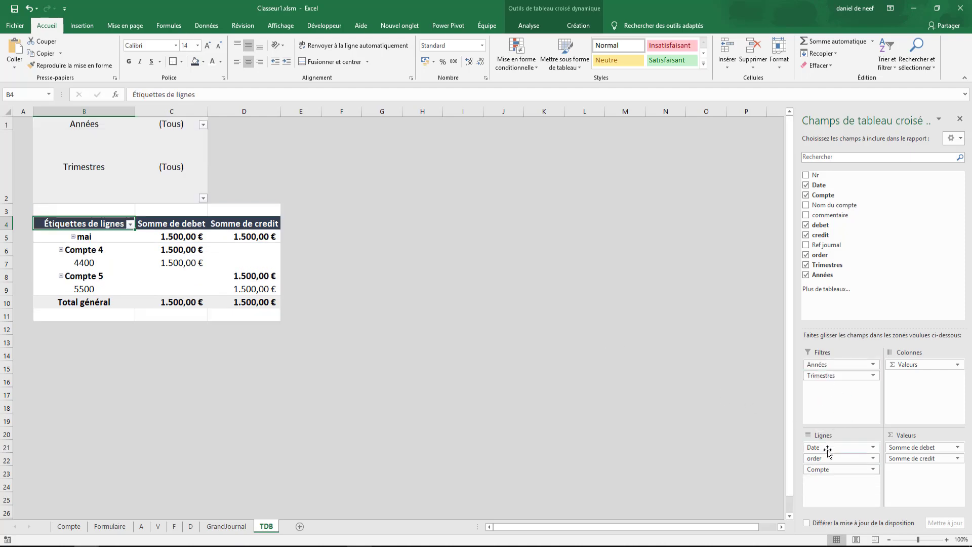
pyautogui.moveTo(831, 447); pyautogui.dragTo(831, 392)
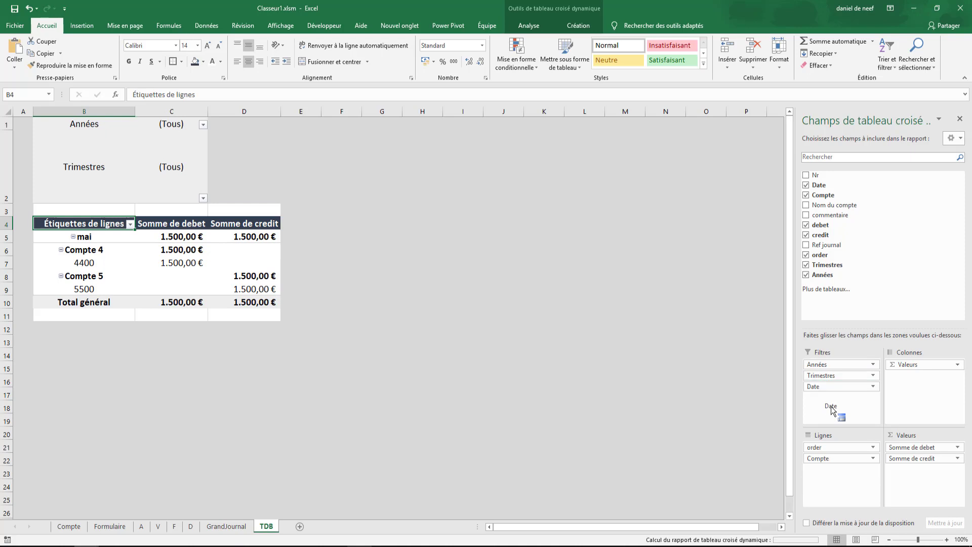
pyautogui.click(585, 365)
pyautogui.click(421, 271)
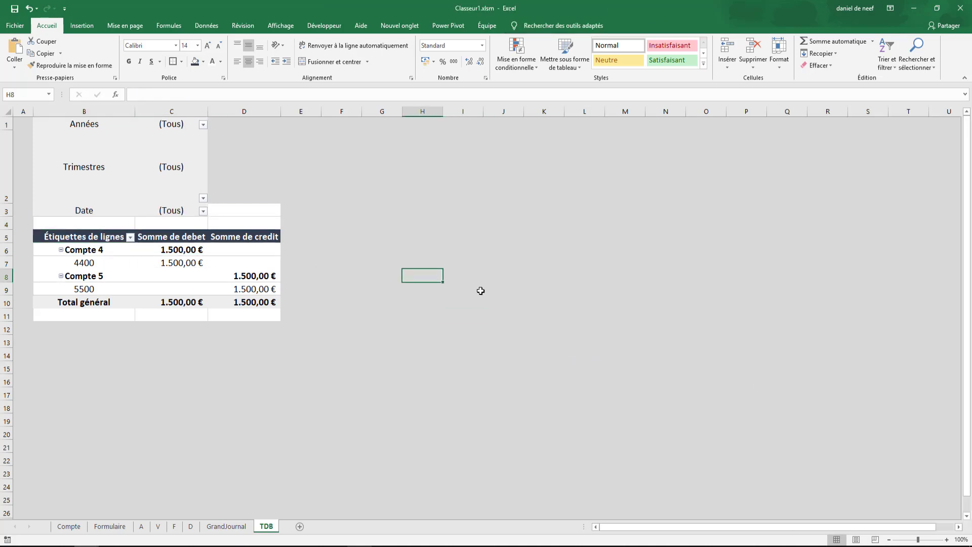
pyautogui.click(463, 288)
pyautogui.click(332, 294)
pyautogui.click(395, 303)
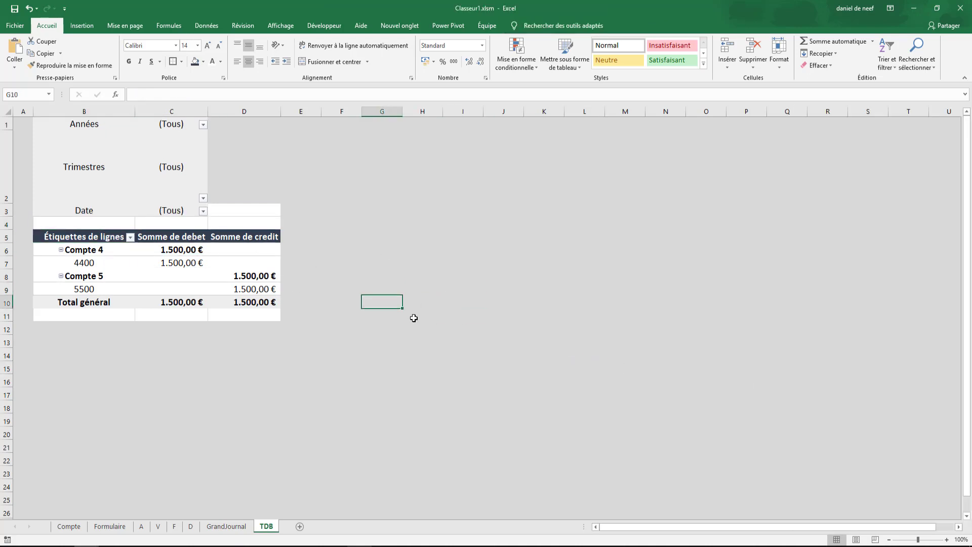
pyautogui.click(386, 312)
# - Hide the gridlines on the TDB sheet
pyautogui.click(260, 219)
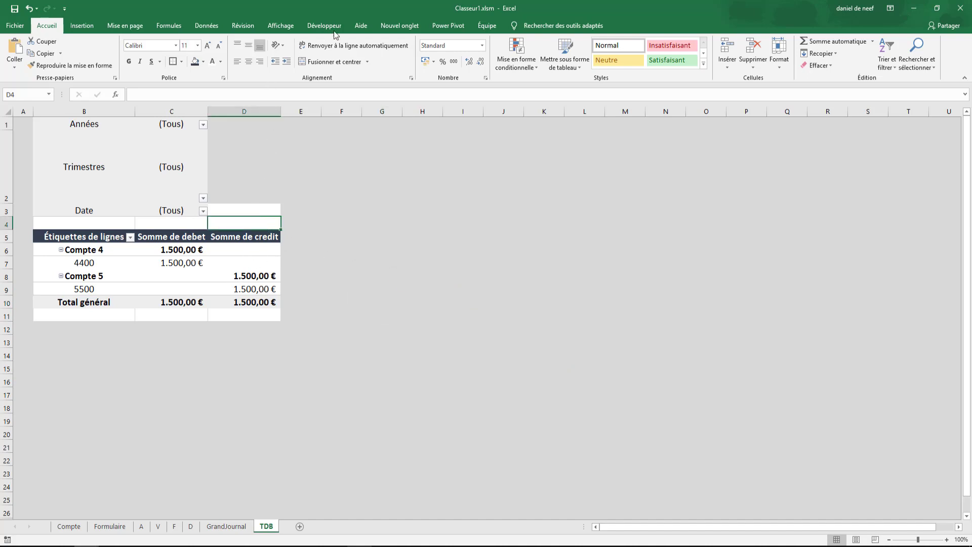
pyautogui.click(280, 25)
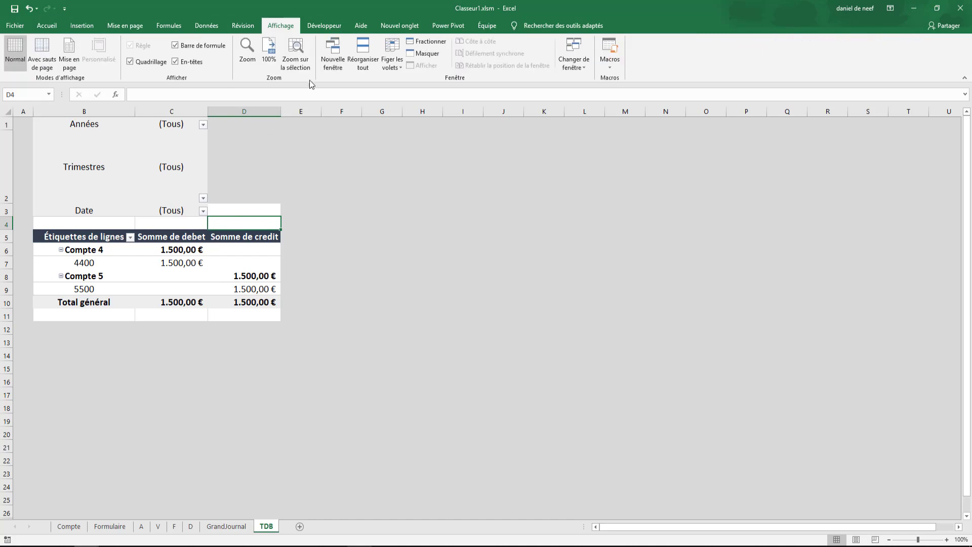
pyautogui.press('Right')
pyautogui.press('Right')
pyautogui.press('Right')
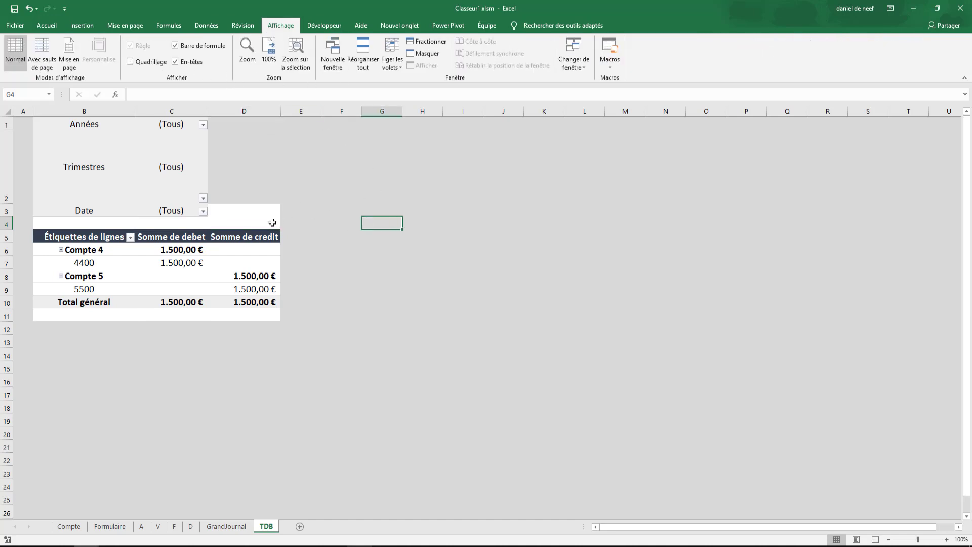
# - Insert slicers for the Date, Trimestres and Années fields of the pivot table
pyautogui.click(256, 260)
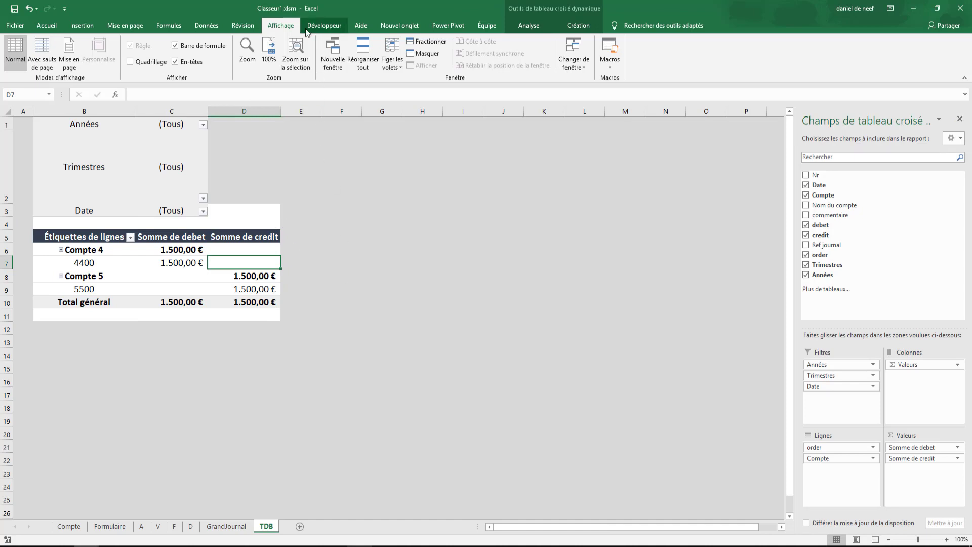
pyautogui.click(94, 26)
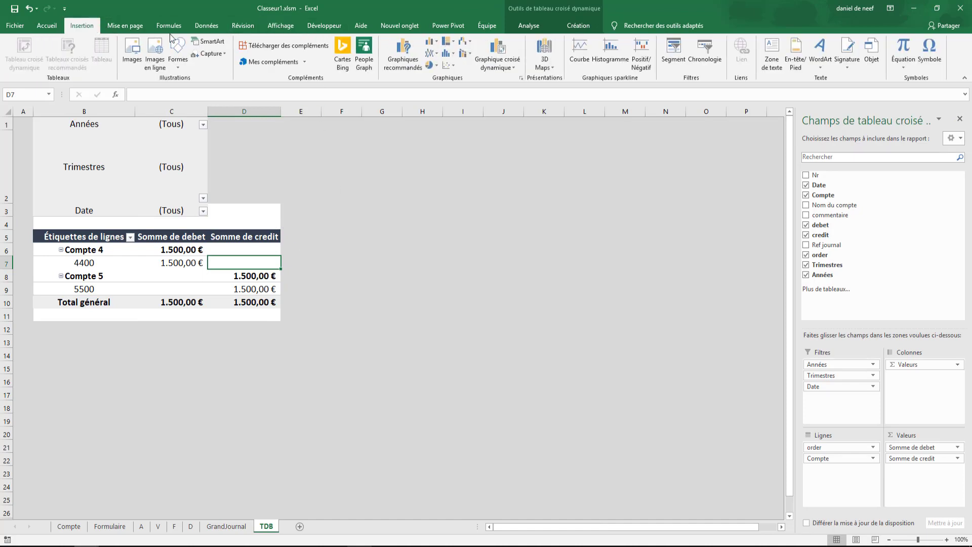
pyautogui.click(527, 28)
pyautogui.click(403, 42)
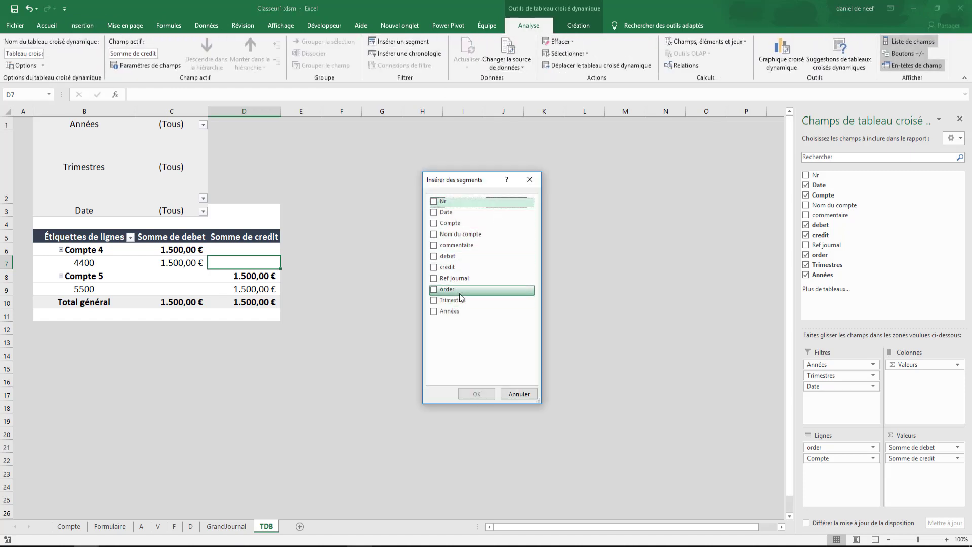
pyautogui.click(438, 313)
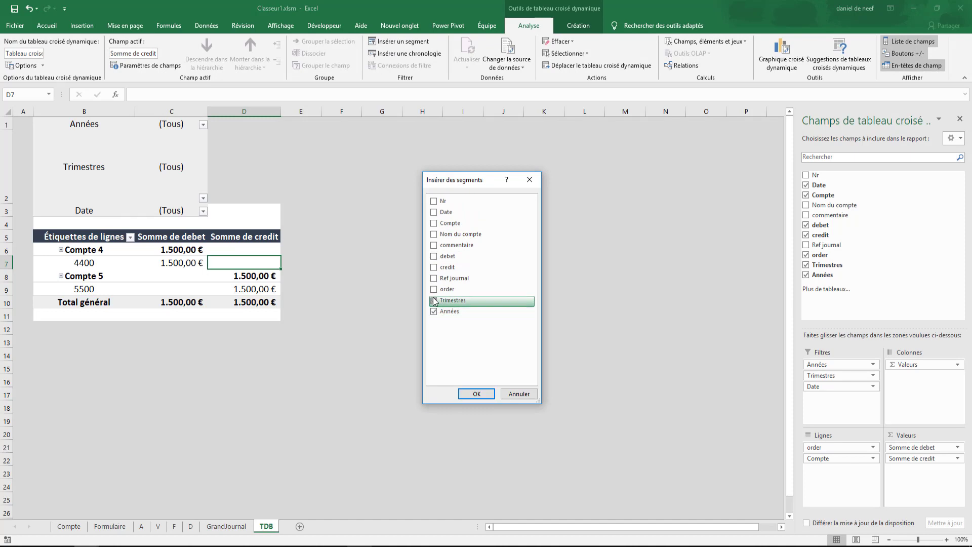
pyautogui.click(438, 300)
pyautogui.click(439, 255)
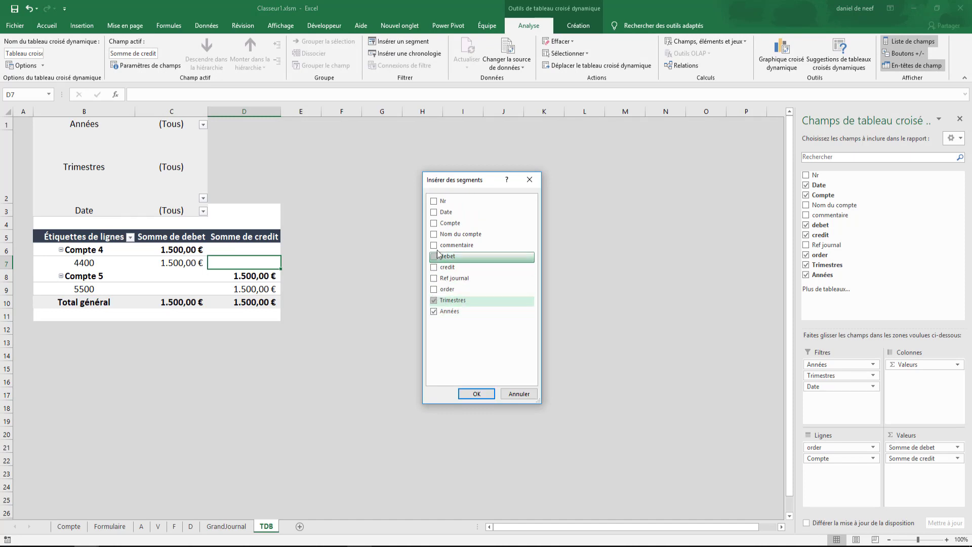
pyautogui.click(434, 212)
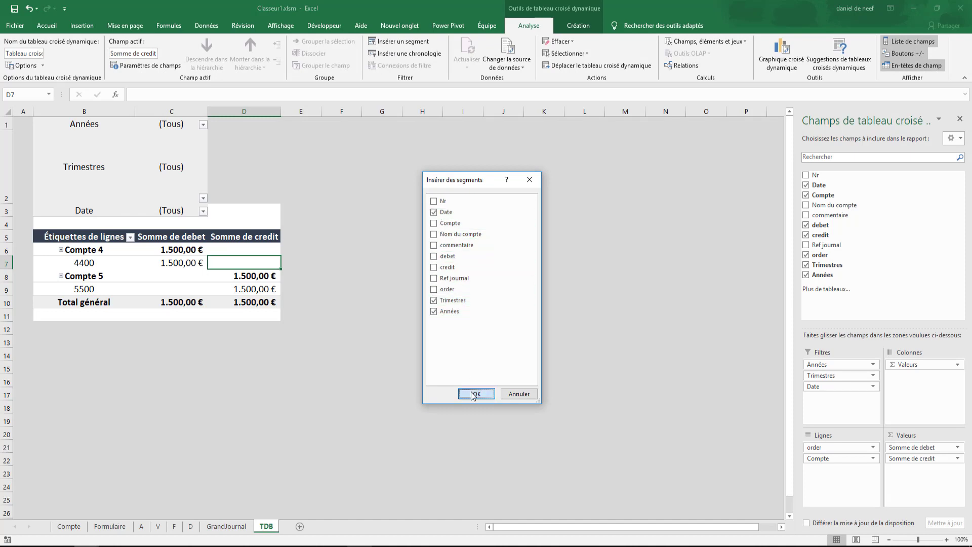
pyautogui.click(475, 394)
# - Spread the Date, Trimestres and Années slicers side by side next to the pivot table and give the Date slicer a grey style
pyautogui.moveTo(427, 219); pyautogui.dragTo(570, 220)
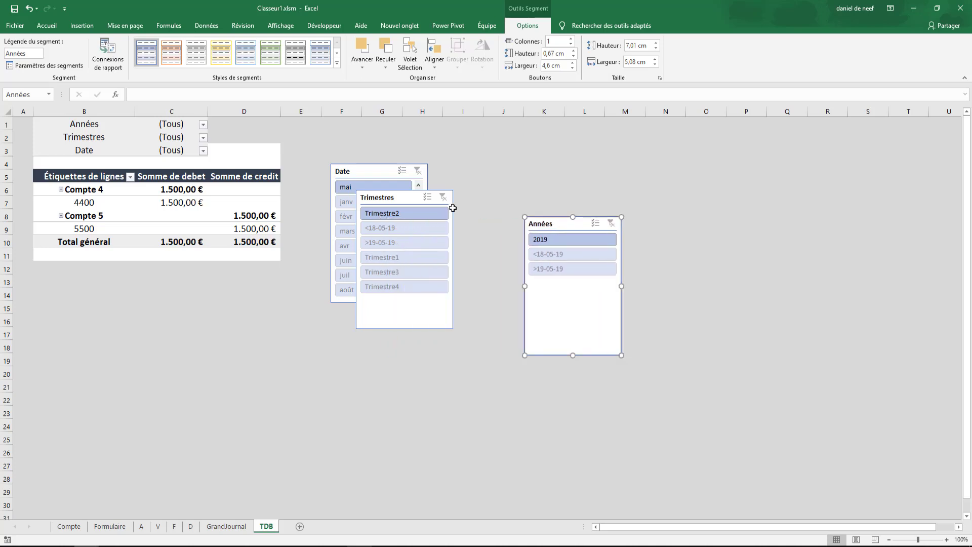
pyautogui.moveTo(390, 203); pyautogui.dragTo(445, 210)
pyautogui.moveTo(348, 171); pyautogui.dragTo(299, 214)
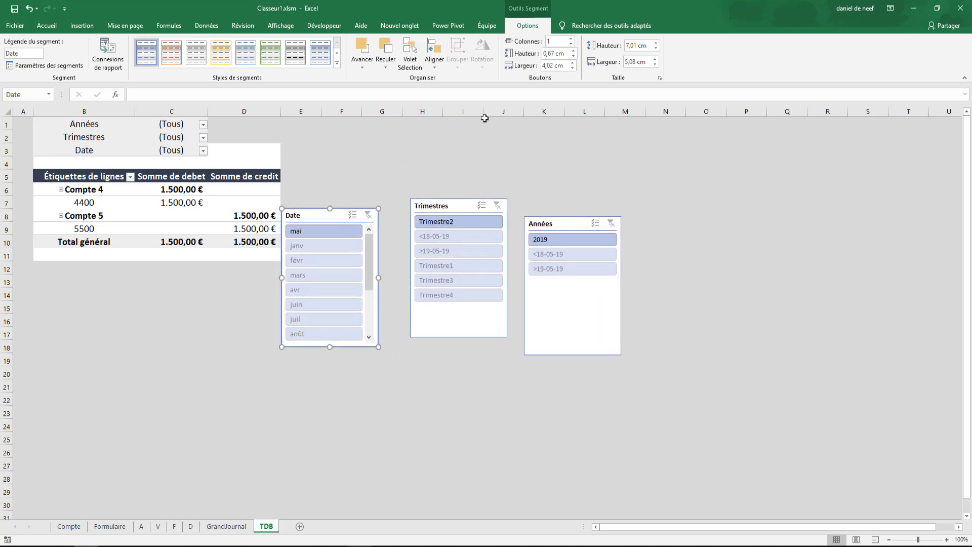
pyautogui.click(301, 56)
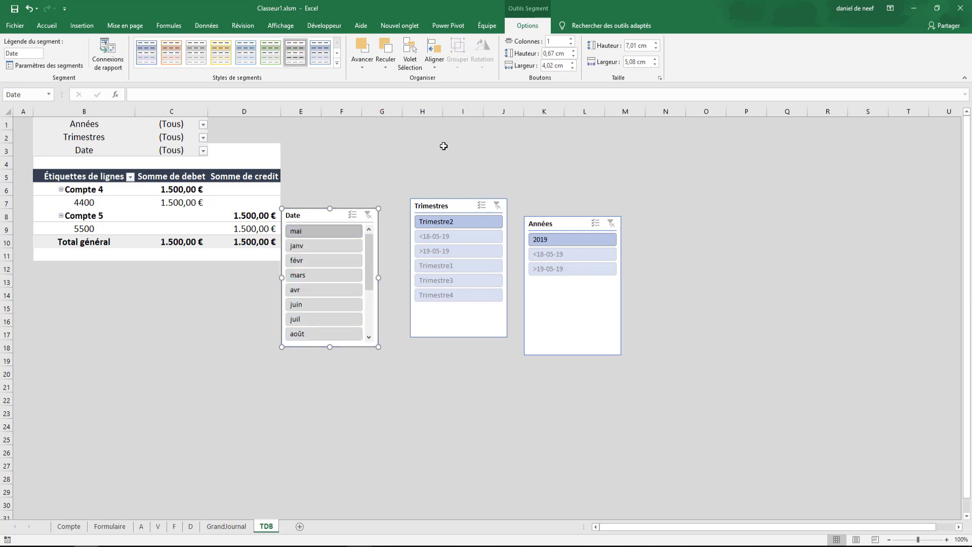
pyautogui.click(368, 148)
# - Fill the entire TDB sheet with white
pyautogui.click(10, 110)
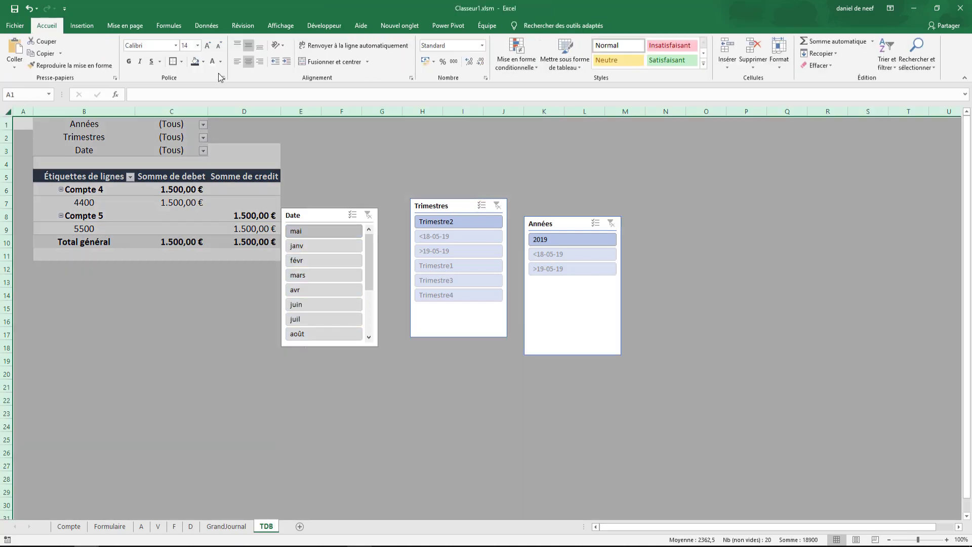
pyautogui.click(203, 62)
pyautogui.click(197, 87)
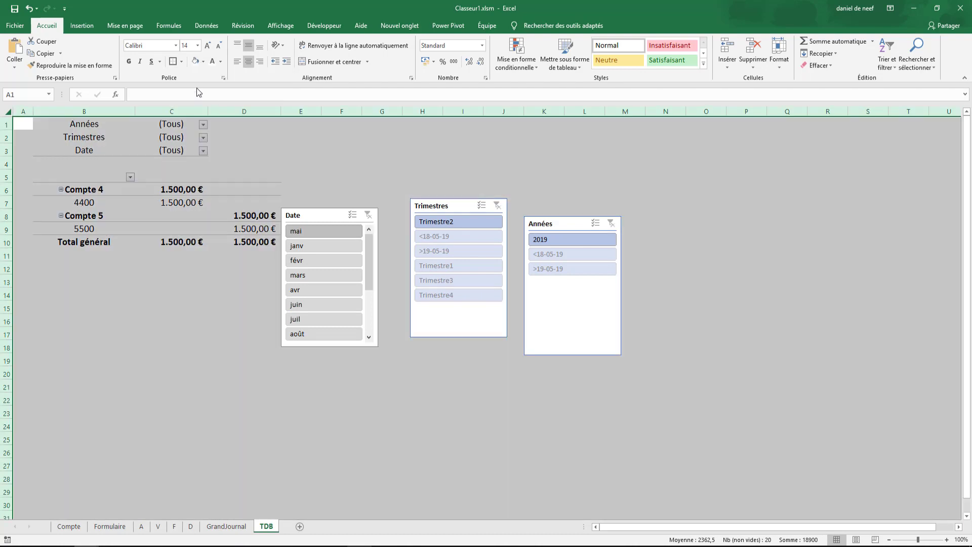
pyautogui.click(390, 175)
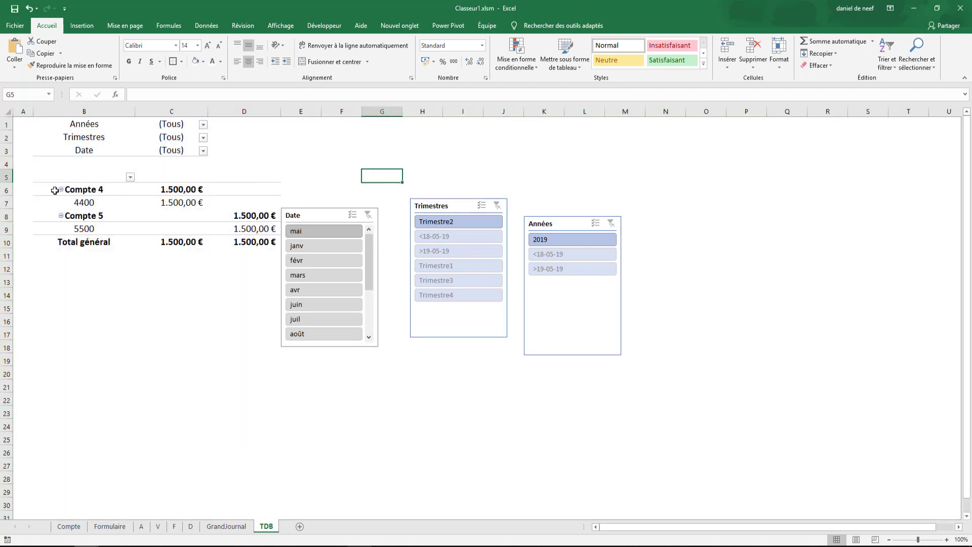
# - Give the pivot table's header row B5:D5 a dark blue-grey fill
pyautogui.moveTo(48, 174); pyautogui.dragTo(228, 175)
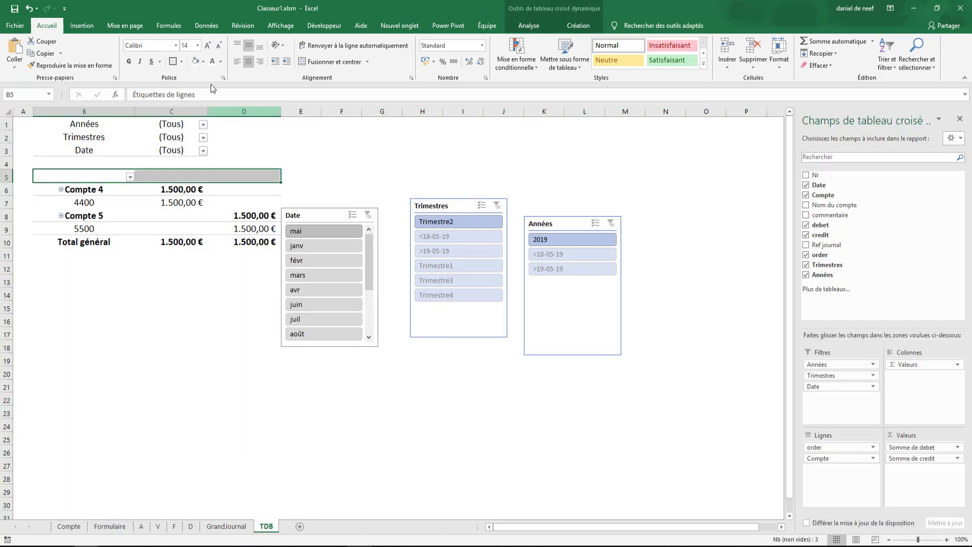
pyautogui.click(204, 61)
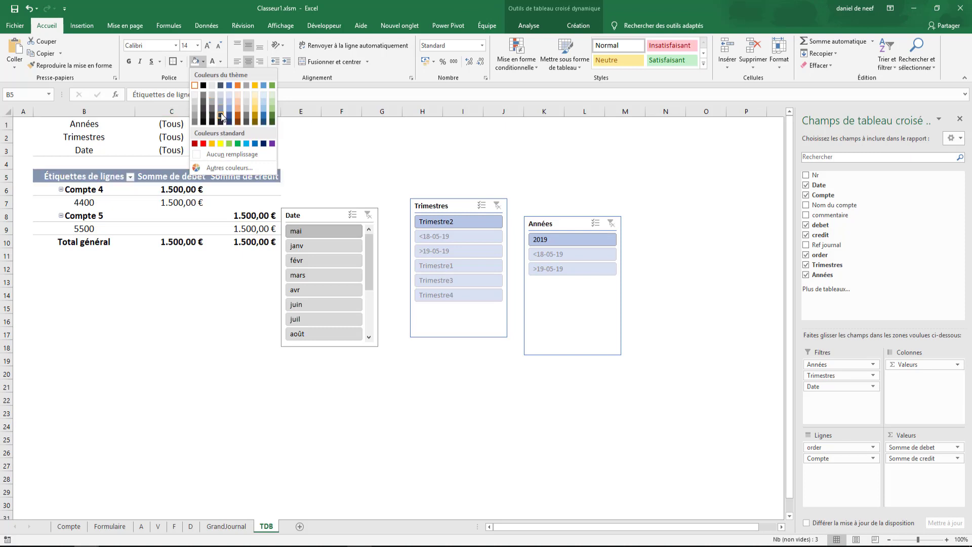
pyautogui.click(221, 116)
pyautogui.click(159, 318)
# - Remove the fill from the pivot table body B6:D10 and select cell B7
pyautogui.click(52, 196)
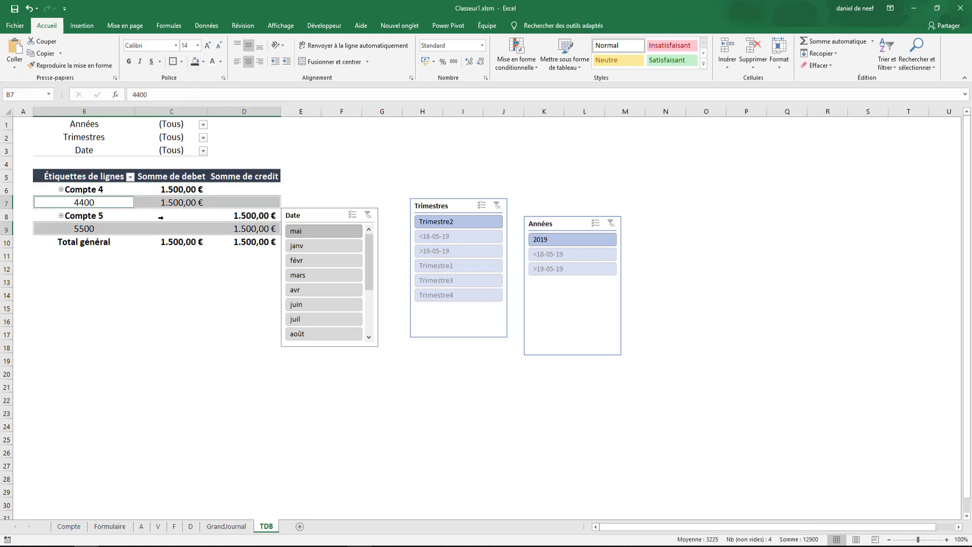
pyautogui.click(46, 191)
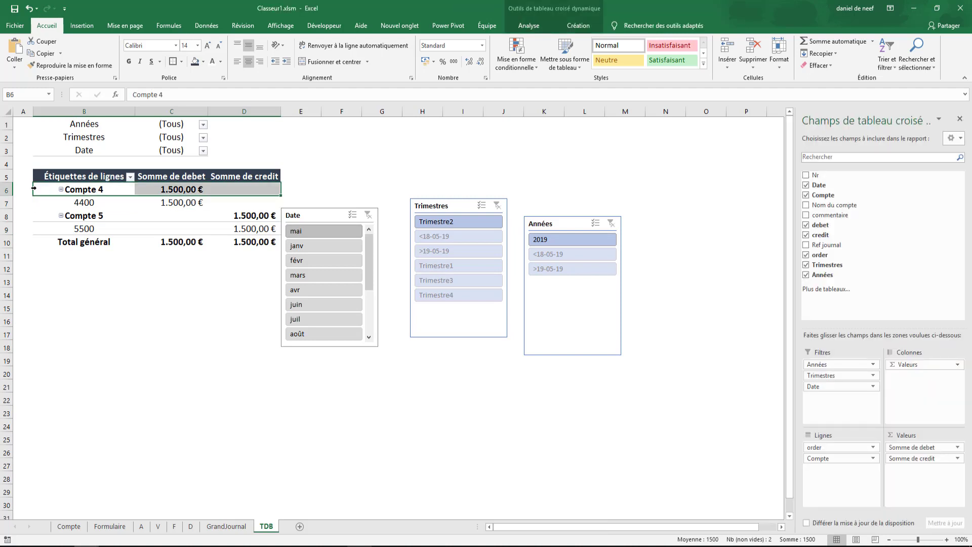
pyautogui.moveTo(57, 241); pyautogui.dragTo(236, 193)
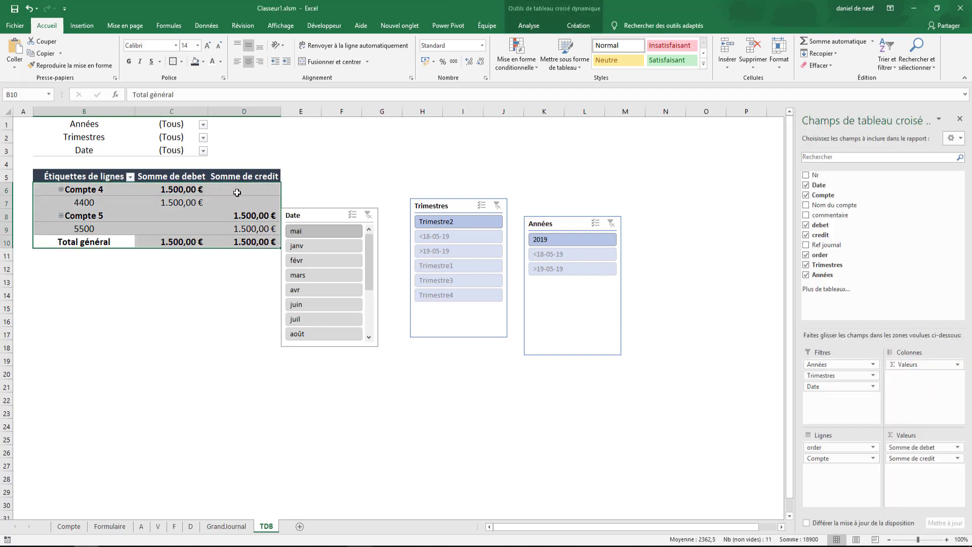
pyautogui.click(203, 61)
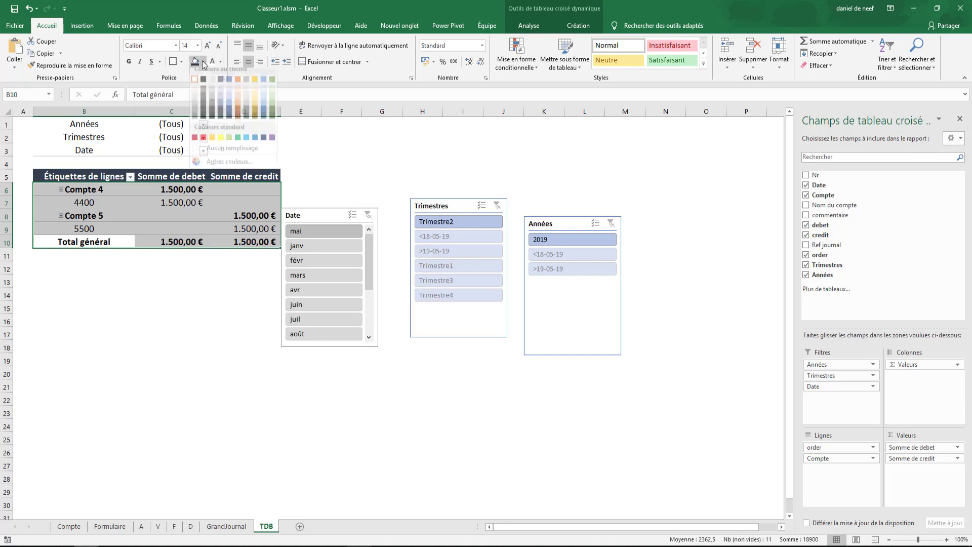
pyautogui.click(214, 154)
pyautogui.click(225, 284)
pyautogui.click(97, 202)
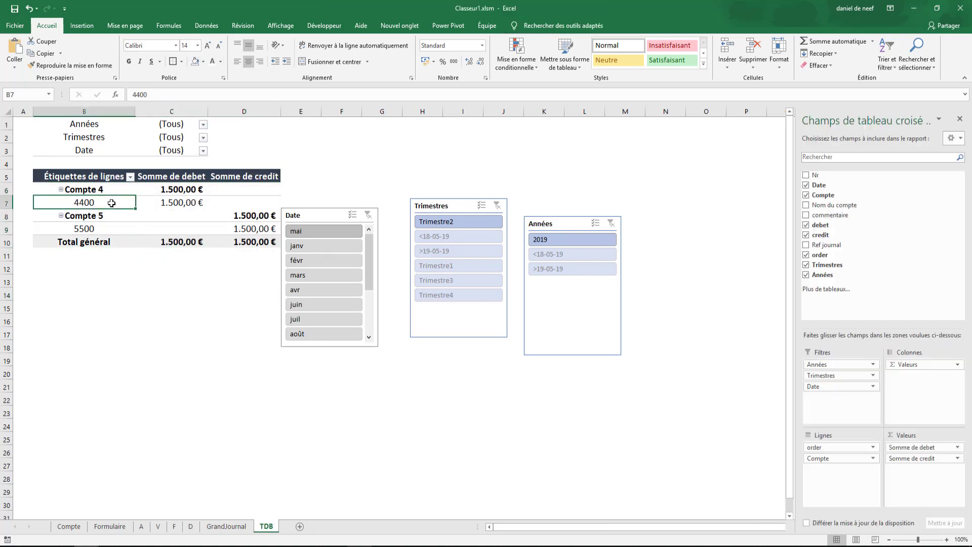
# - Apply a grey pivot table style with a darker grey grand total row
pyautogui.click(571, 25)
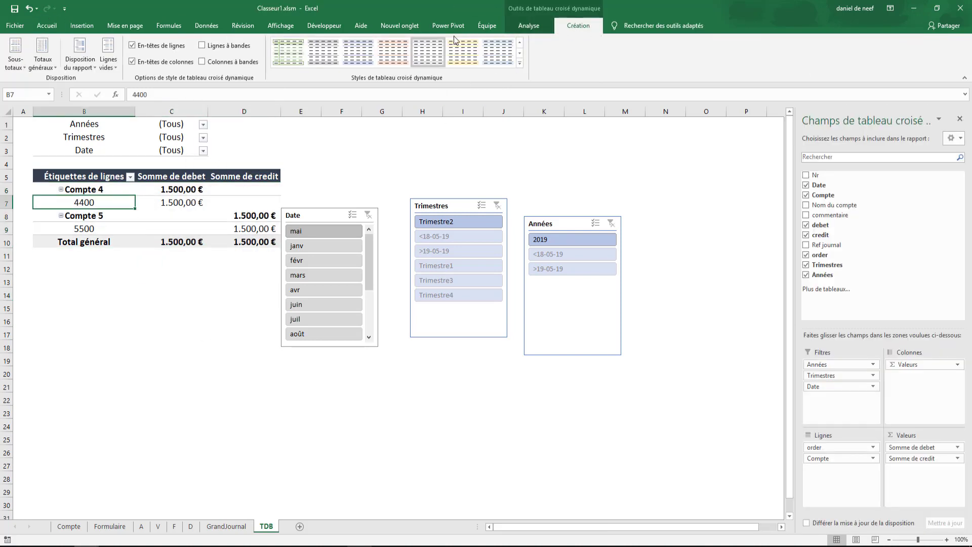
pyautogui.click(174, 324)
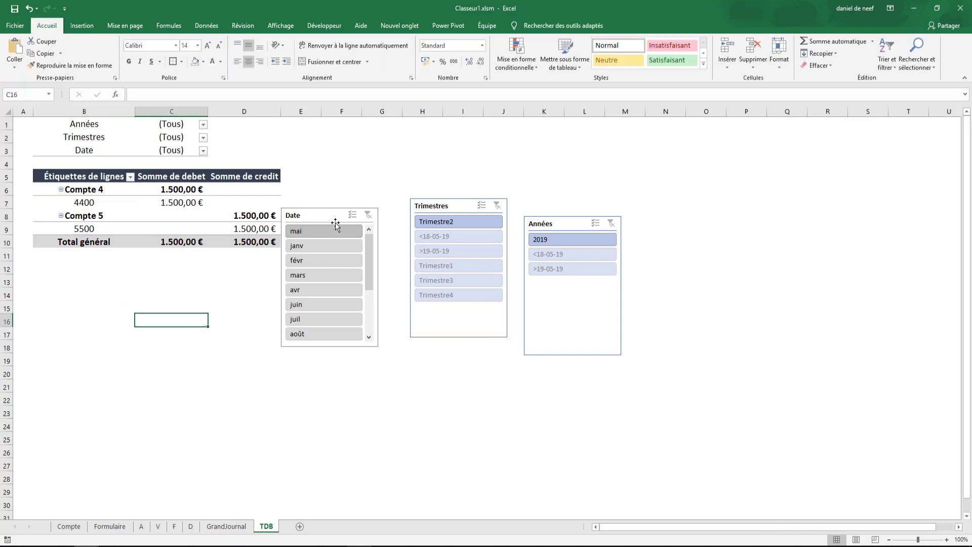
# - Nudge the Date slicer away from the pivot table and give the Trimestres and Années slicers the same grey style
pyautogui.moveTo(322, 217); pyautogui.dragTo(335, 215)
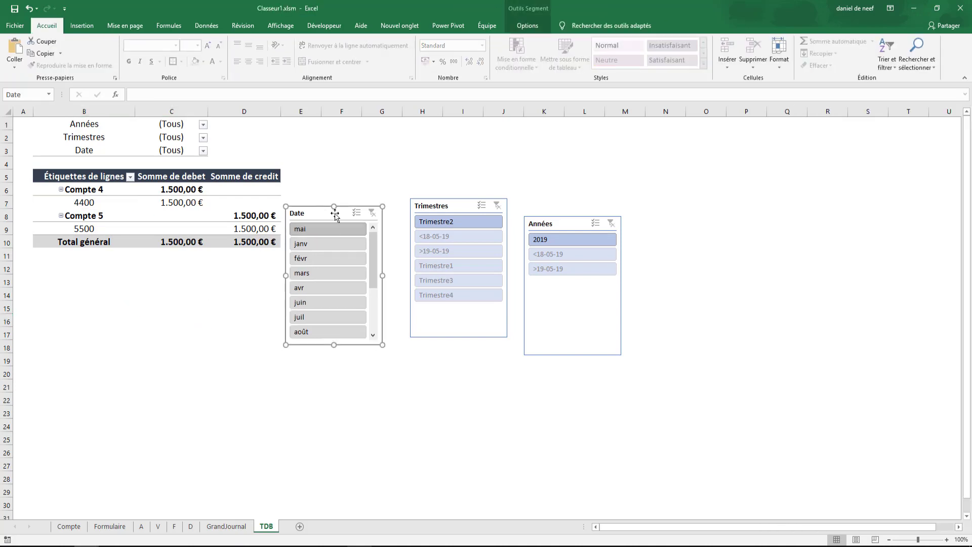
pyautogui.click(426, 206)
pyautogui.click(527, 25)
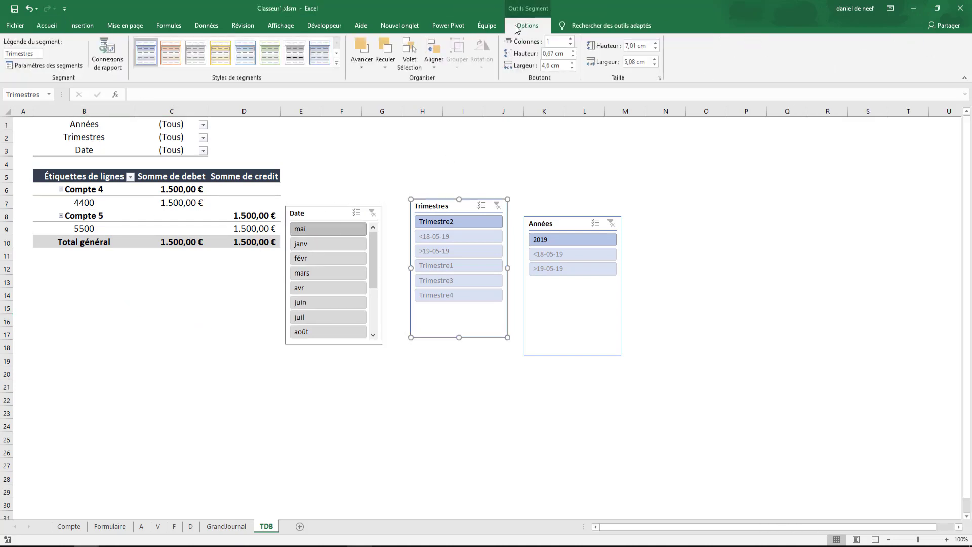
pyautogui.click(294, 55)
pyautogui.click(556, 221)
pyautogui.click(299, 55)
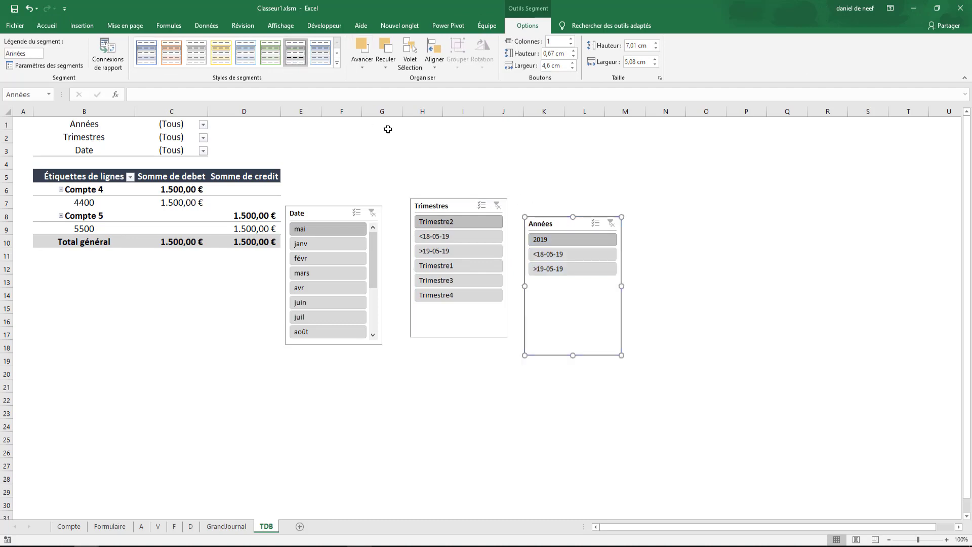
pyautogui.click(387, 129)
# - Change the Date slicer's caption to Mois and hide its items without data
pyautogui.click(317, 212)
pyautogui.click(20, 53)
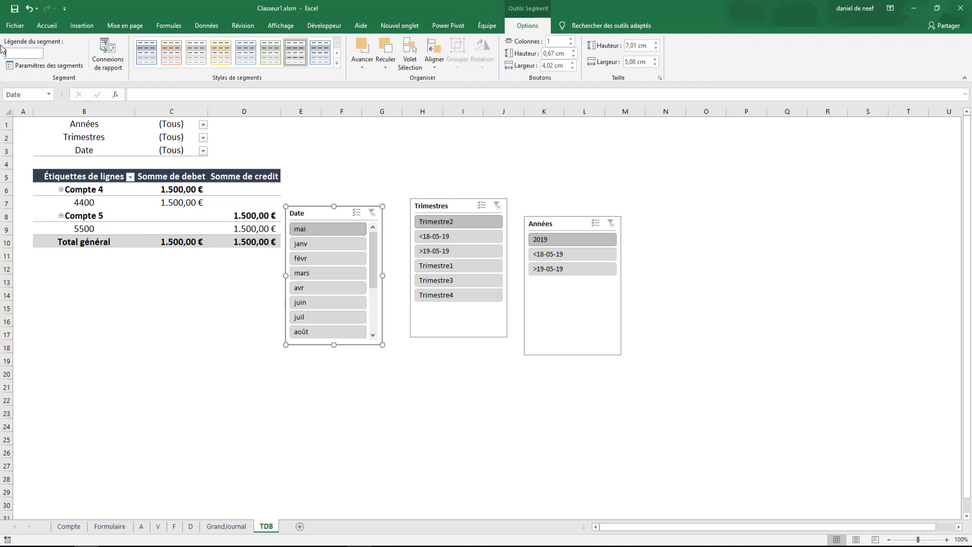
pyautogui.press('Return')
pyautogui.click(29, 68)
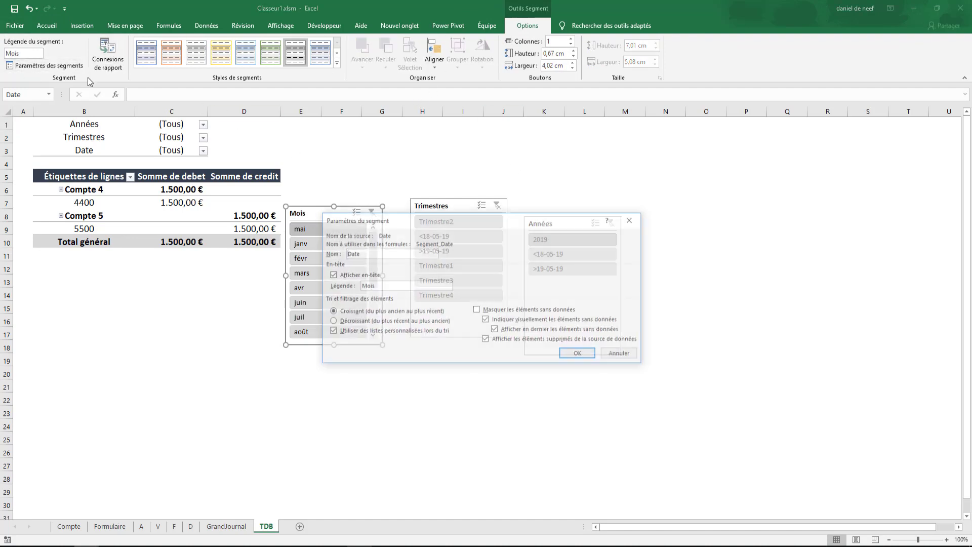
pyautogui.click(477, 310)
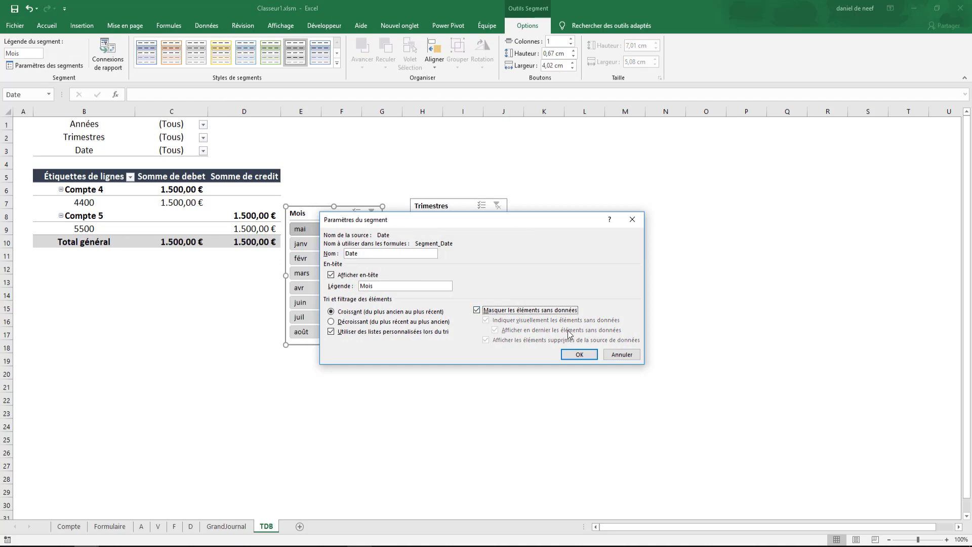
pyautogui.click(579, 354)
# - Hide the items without data in the Trimestres and Années slicers
pyautogui.click(452, 208)
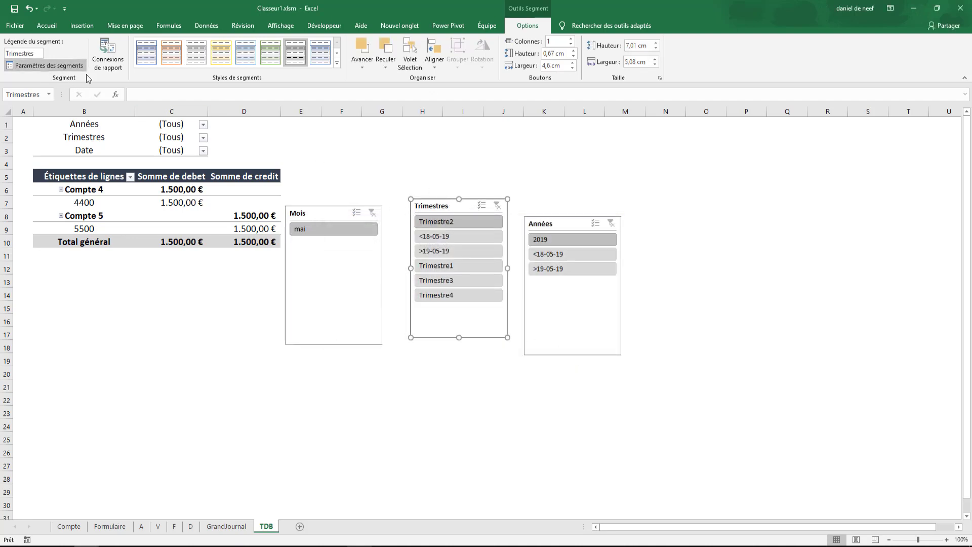
pyautogui.click(31, 66)
pyautogui.click(477, 310)
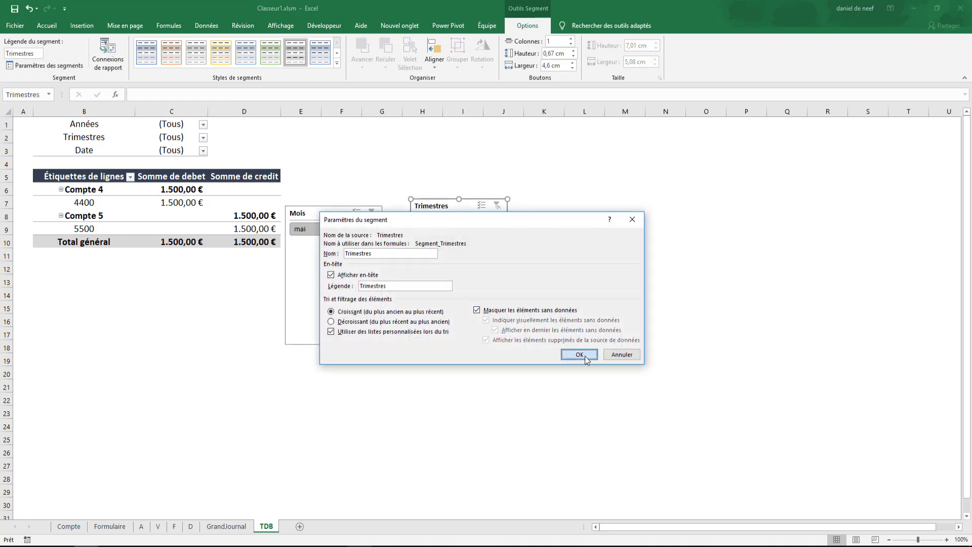
pyautogui.click(579, 354)
pyautogui.click(571, 218)
pyautogui.click(31, 65)
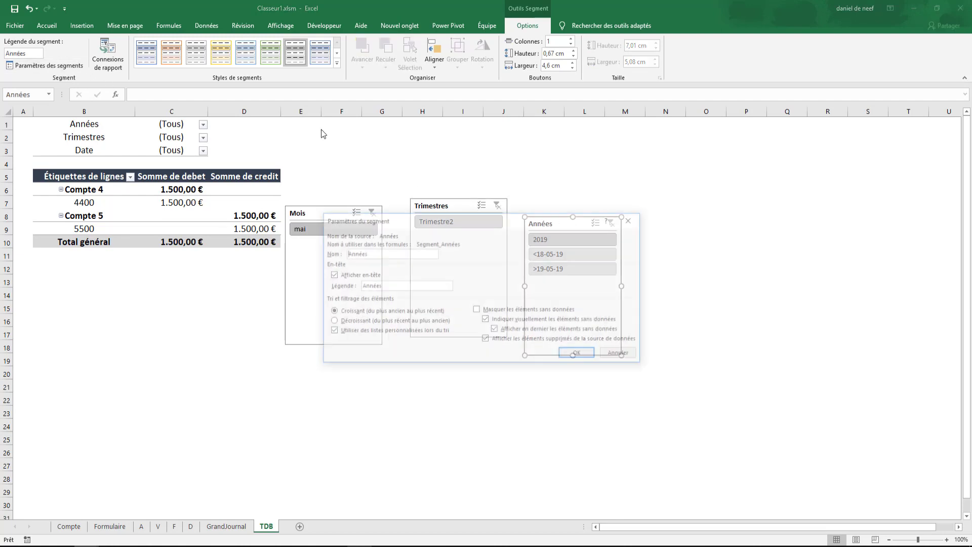
pyautogui.click(477, 310)
pyautogui.click(579, 354)
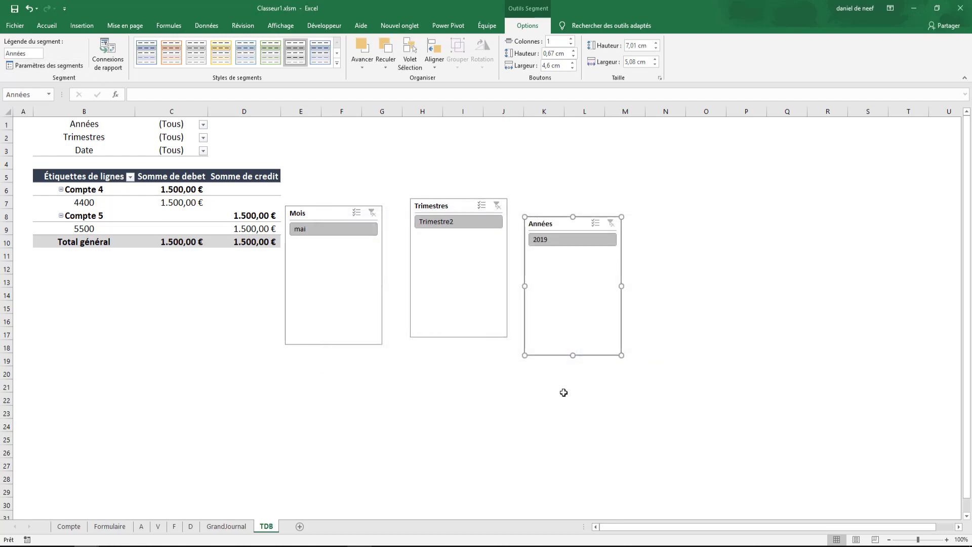
pyautogui.click(557, 399)
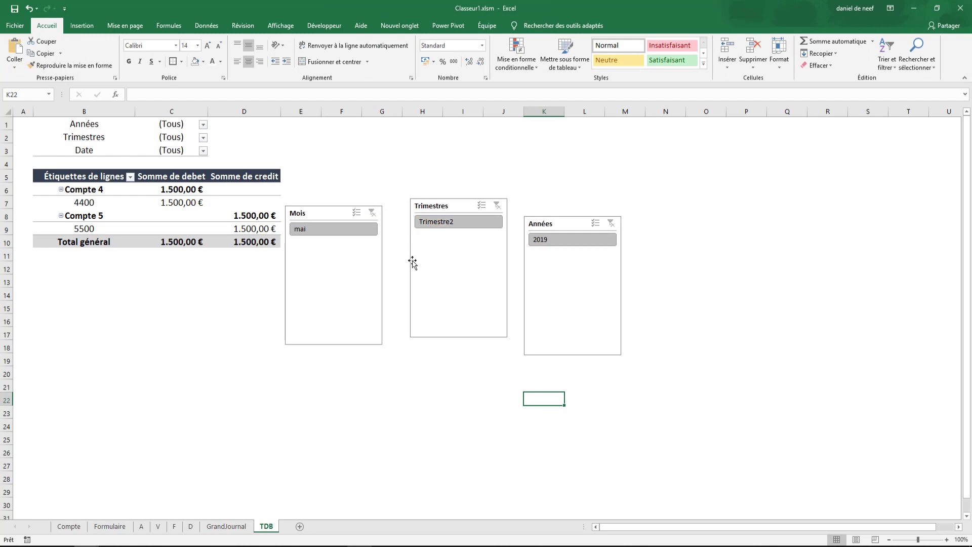
# - Remove the Années, Trimestres and Date fields from the pivot table's report filters
pyautogui.click(344, 307)
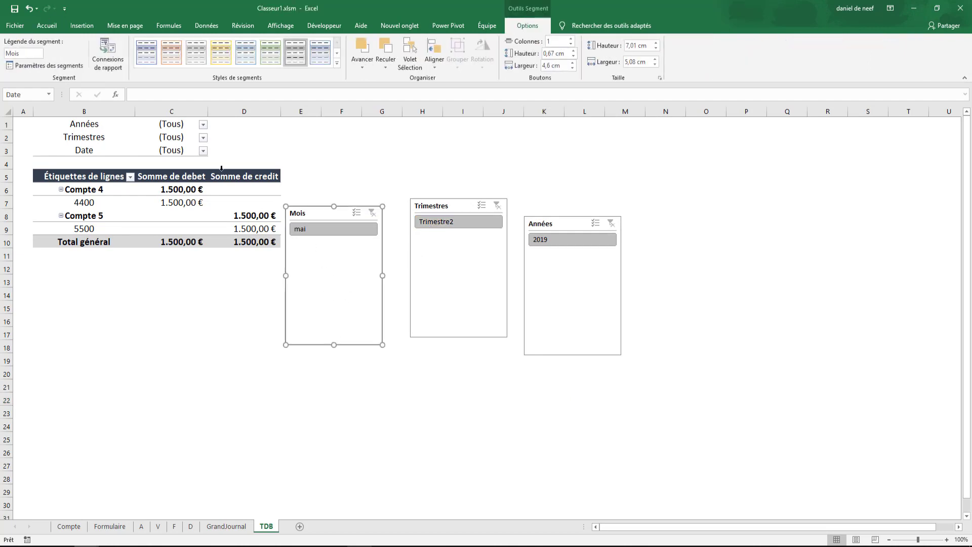
pyautogui.click(121, 151)
pyautogui.moveTo(835, 364); pyautogui.dragTo(754, 377)
pyautogui.click(325, 346)
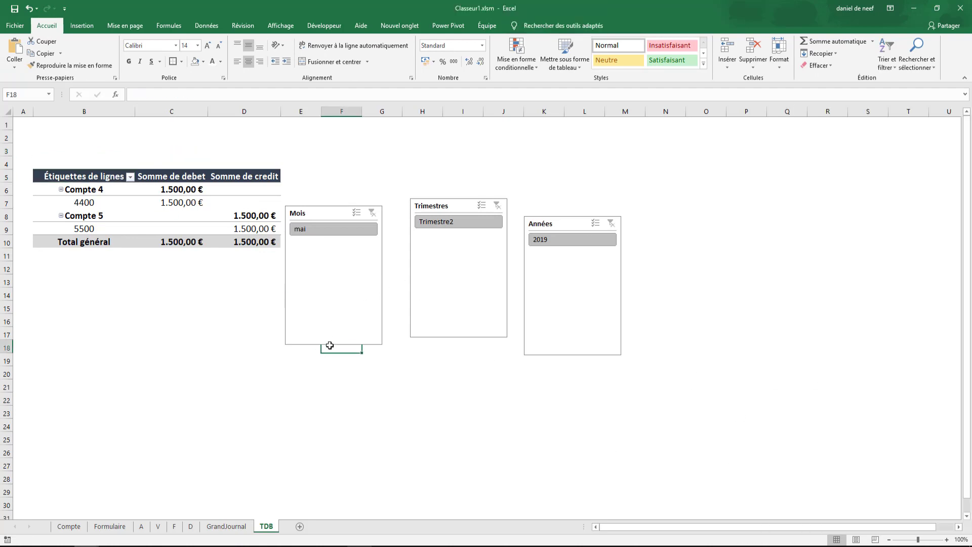
# - Shrink the Mois slicer to about 2.41 cm high, place it above the pivot table over column B, and set it to 3 columns
pyautogui.click(329, 346)
pyautogui.moveTo(334, 343); pyautogui.dragTo(78, 164)
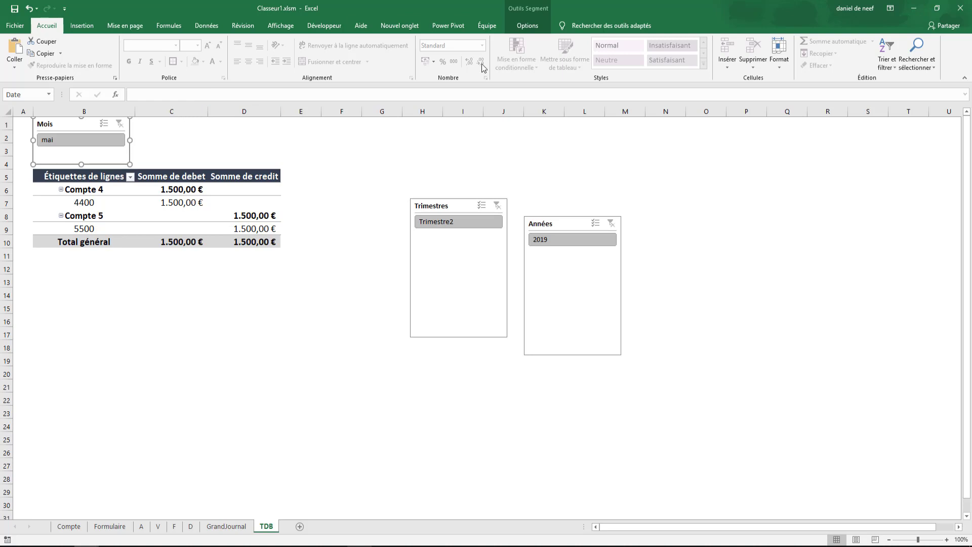
pyautogui.click(530, 26)
pyautogui.click(571, 39)
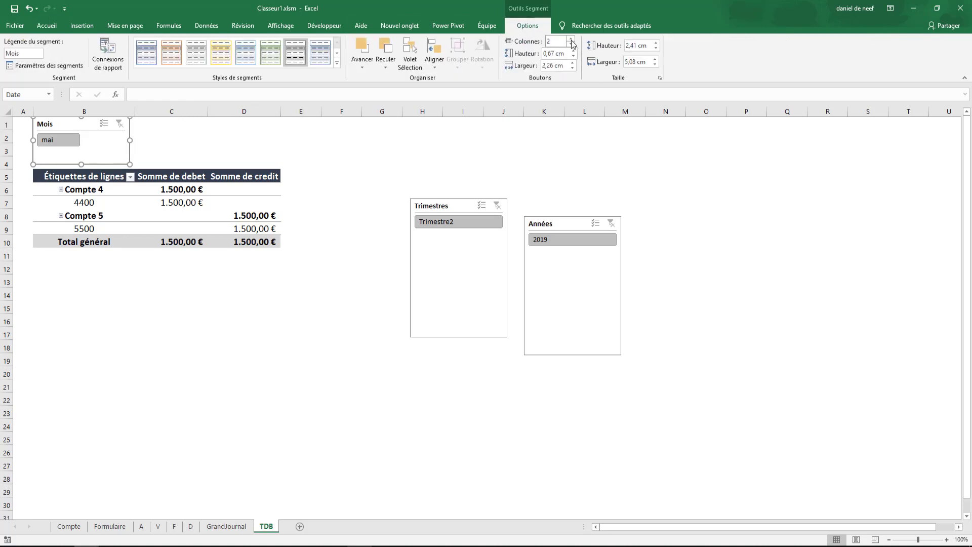
pyautogui.click(571, 39)
pyautogui.click(427, 140)
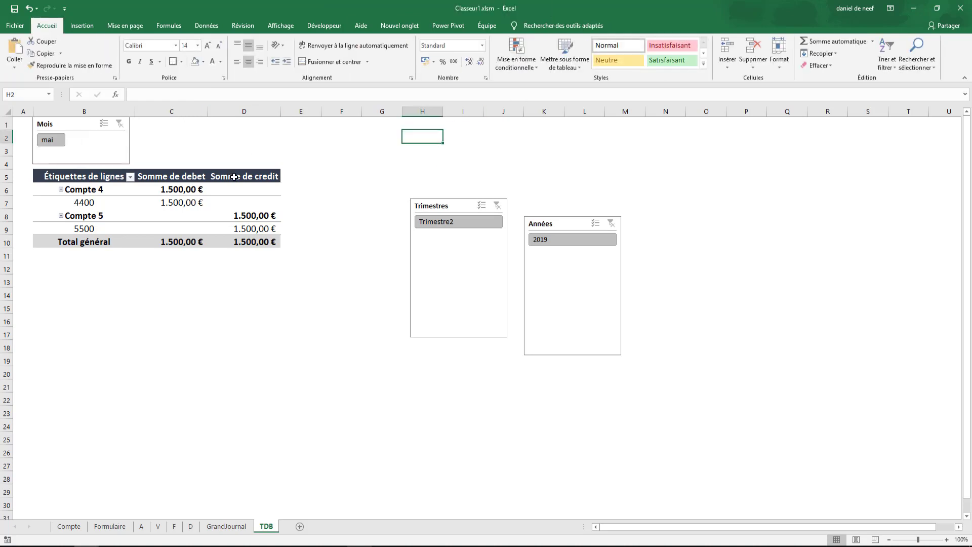
# - Move the Mois slicer over columns D:E, then increase the height of row 4 and extend the slicer downward into it
pyautogui.moveTo(126, 147); pyautogui.dragTo(316, 136)
pyautogui.moveTo(13, 170); pyautogui.dragTo(17, 200)
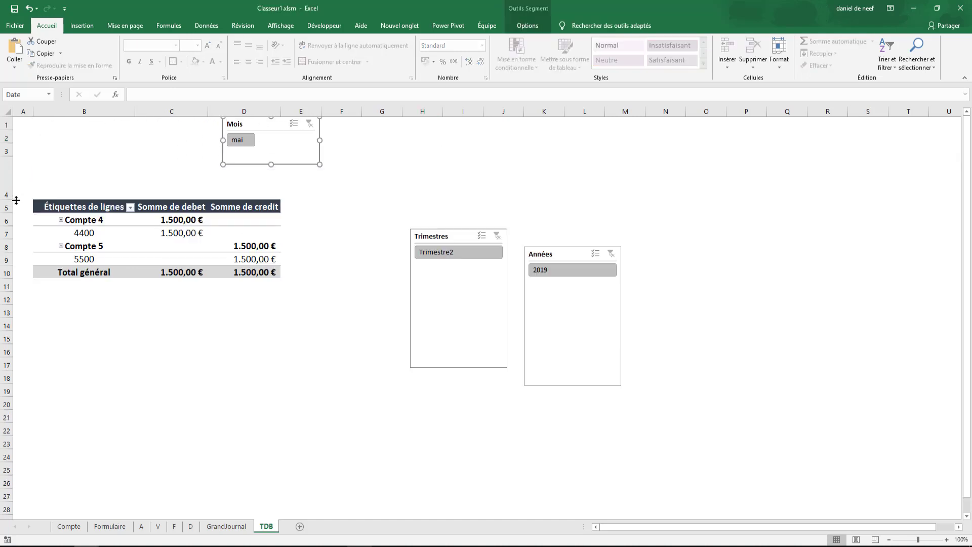
pyautogui.moveTo(272, 164); pyautogui.dragTo(276, 184)
# - Set the Trimestres slicer to 2 columns
pyautogui.click(441, 276)
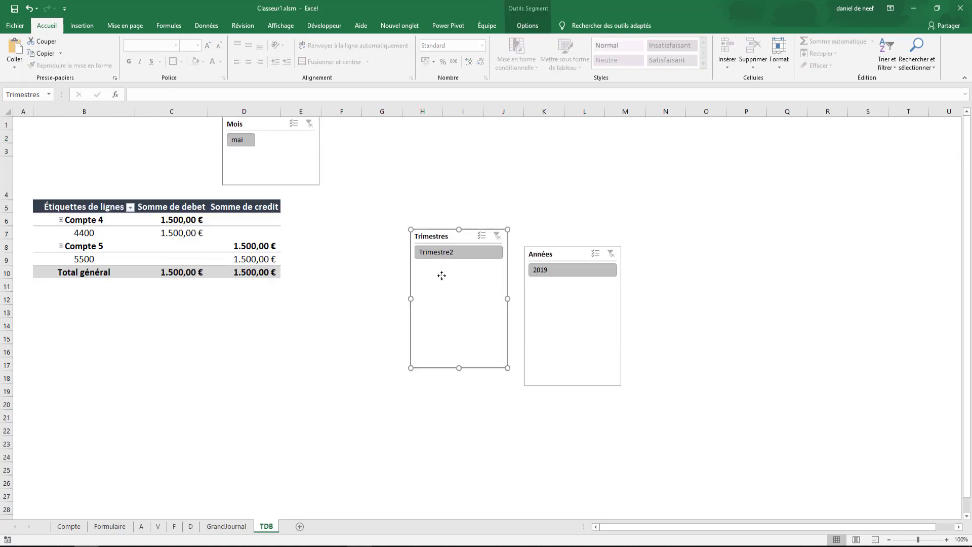
pyautogui.click(498, 26)
pyautogui.click(523, 28)
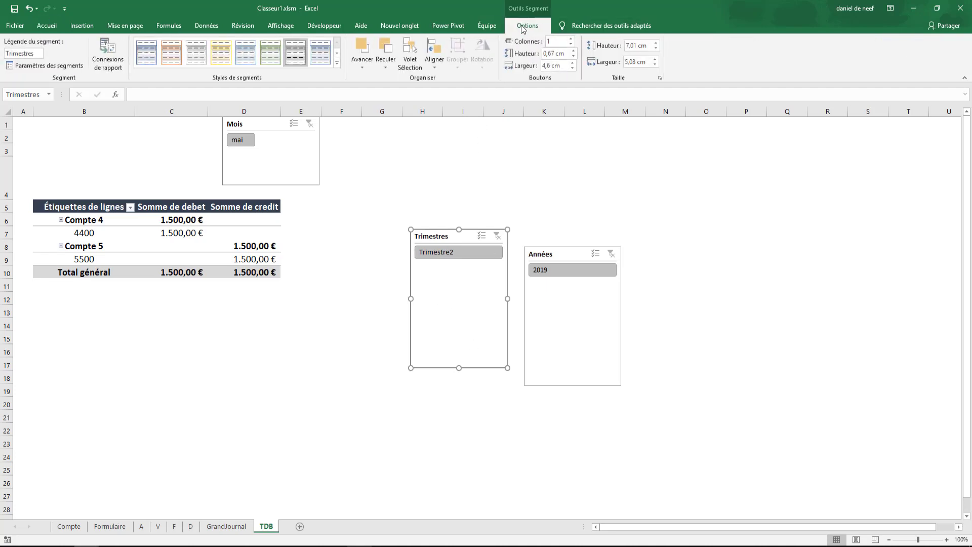
pyautogui.click(574, 39)
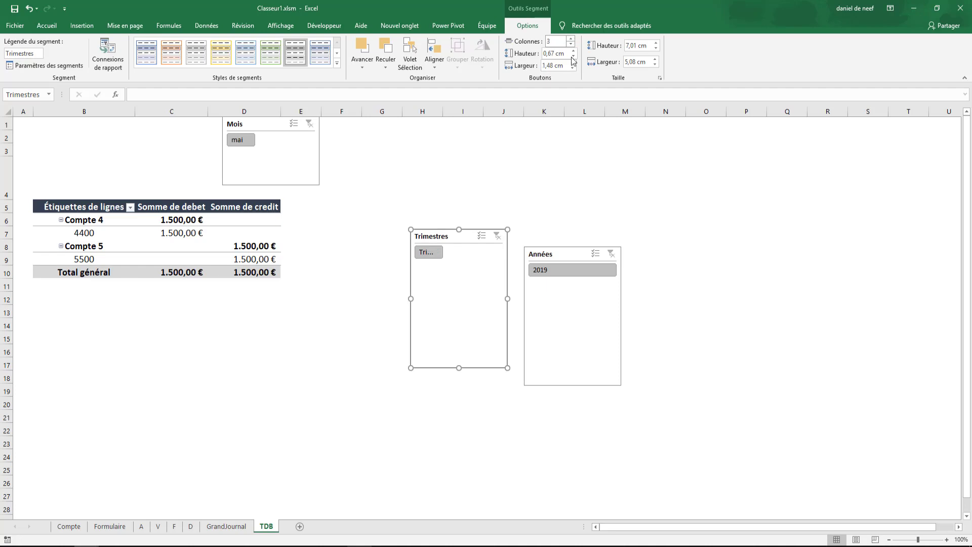
pyautogui.click(571, 43)
# - Resize the Trimestres slicer to about 3.41 by 5.5 cm and place it above the pivot table, just before the Mois slicer
pyautogui.moveTo(461, 368); pyautogui.dragTo(445, 295)
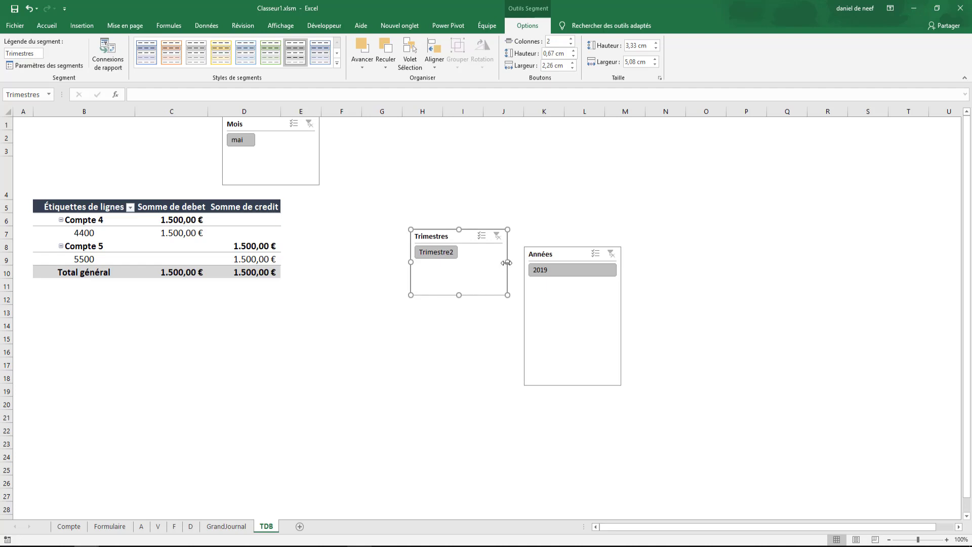
pyautogui.moveTo(507, 263); pyautogui.dragTo(529, 262)
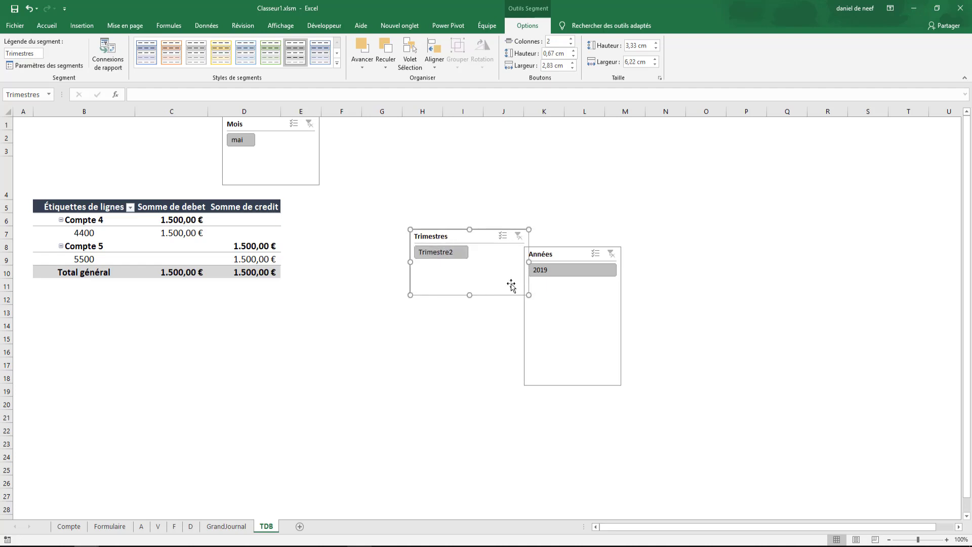
pyautogui.moveTo(453, 263); pyautogui.dragTo(170, 183)
pyautogui.click(340, 231)
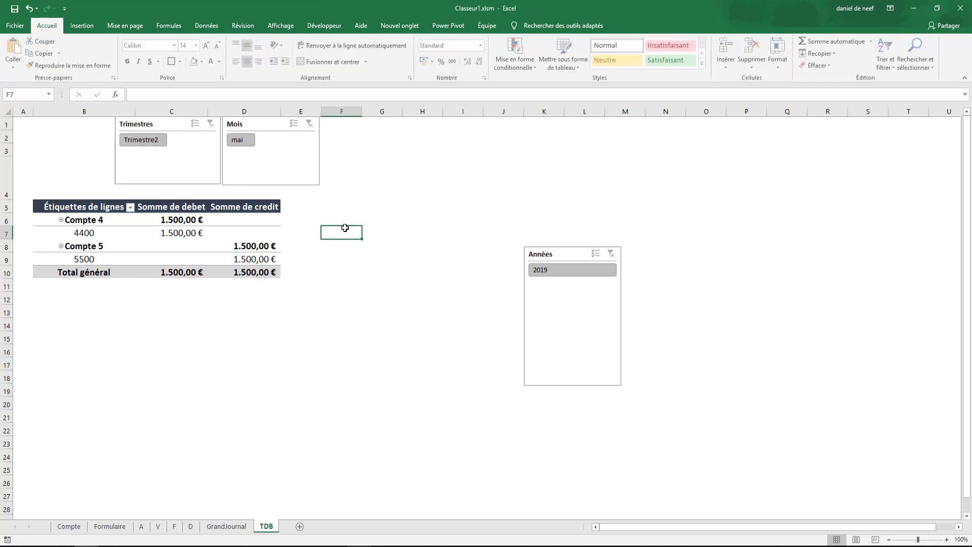
# - Set the Années slicer to 3 columns
pyautogui.click(547, 311)
pyautogui.click(571, 38)
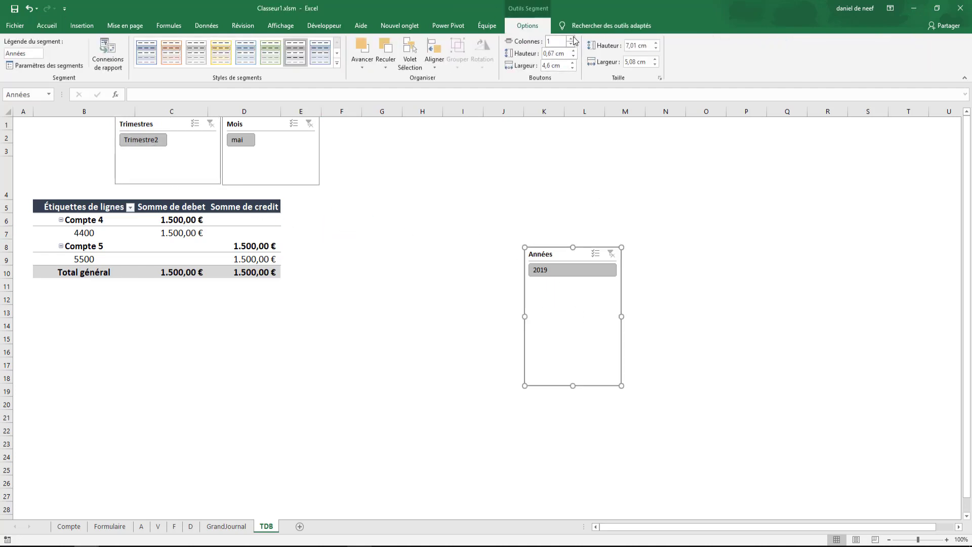
pyautogui.click(571, 38)
# - Shrink the Années slicer to about 3.36 cm high and replace it with a copy placed above the pivot table over column B
pyautogui.moveTo(571, 383); pyautogui.dragTo(93, 176)
pyautogui.moveTo(81, 121); pyautogui.dragTo(81, 119)
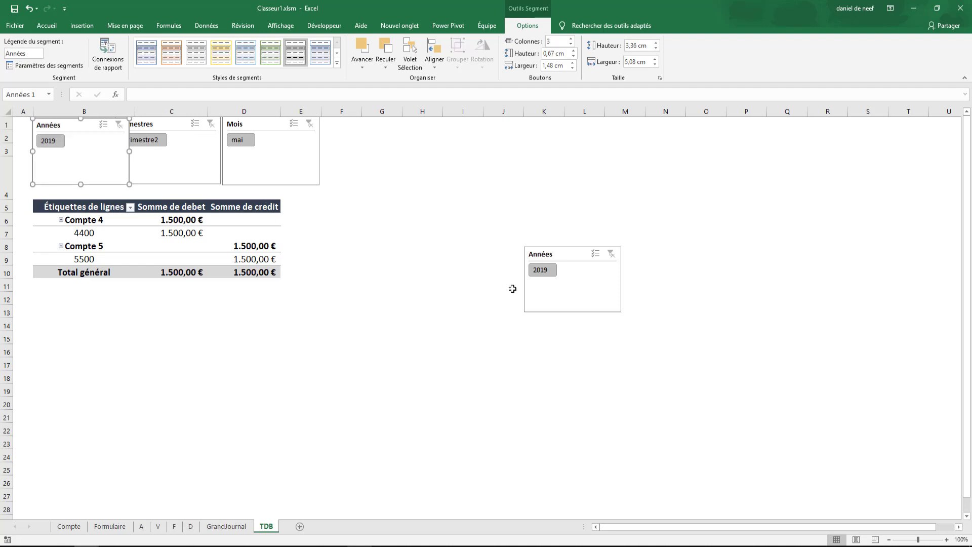
pyautogui.click(555, 283)
pyautogui.press('Delete')
# - Shift the Trimestres and Mois slicers sideways so the three slicers stand in a row without overlapping
pyautogui.click(182, 169)
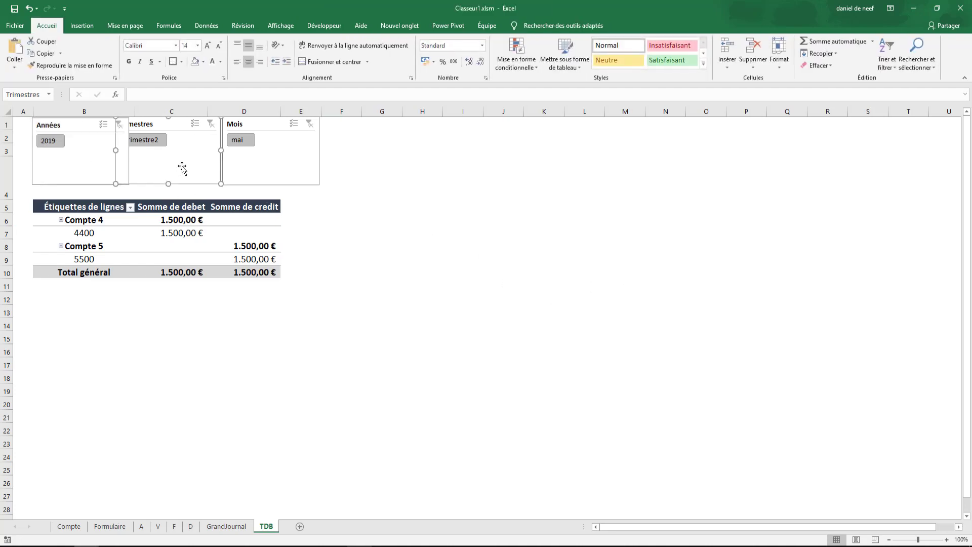
pyautogui.moveTo(182, 169)
pyautogui.mouseDown()
pyautogui.moveTo(210, 167)
pyautogui.moveTo(195, 164)
pyautogui.mouseUp()
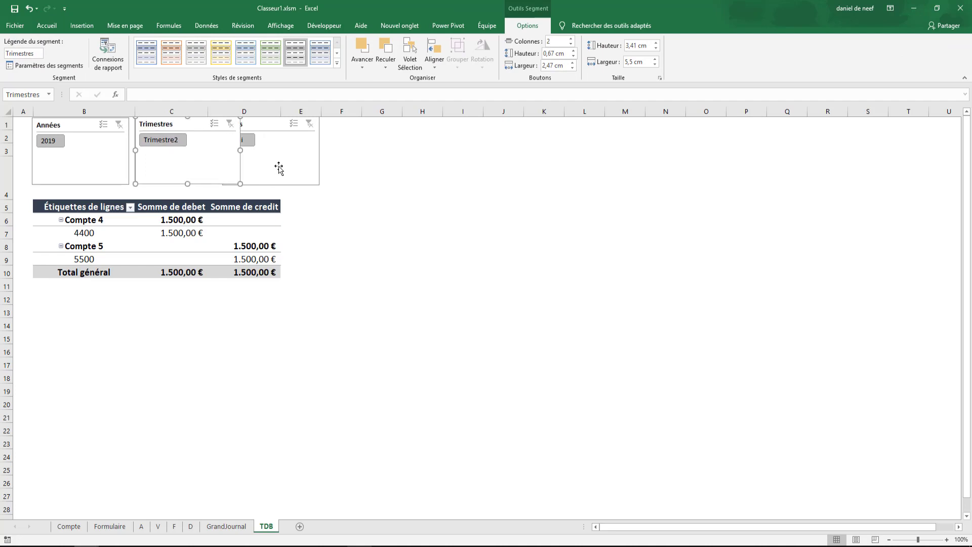
pyautogui.moveTo(276, 165); pyautogui.dragTo(300, 151)
pyautogui.moveTo(221, 164); pyautogui.dragTo(198, 168)
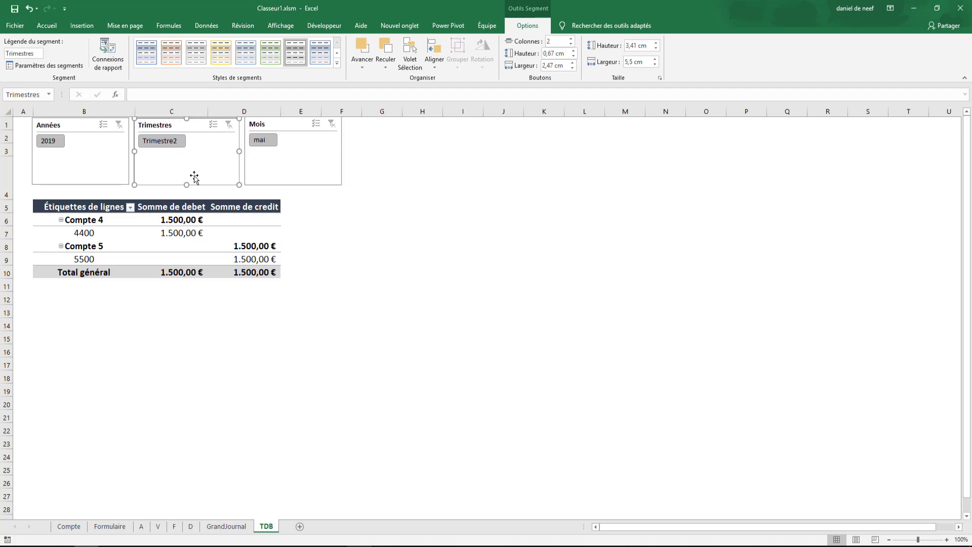
pyautogui.click(336, 215)
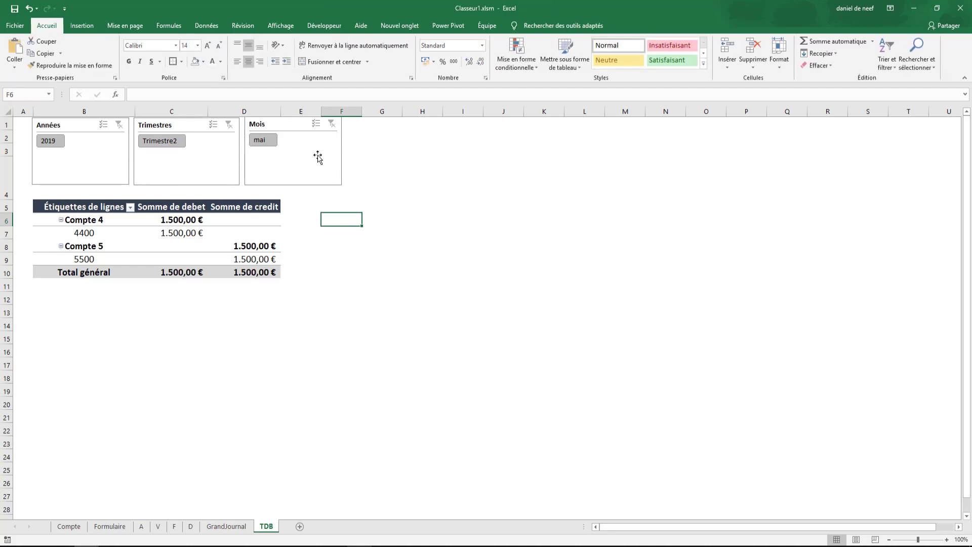
pyautogui.click(284, 148)
pyautogui.click(503, 233)
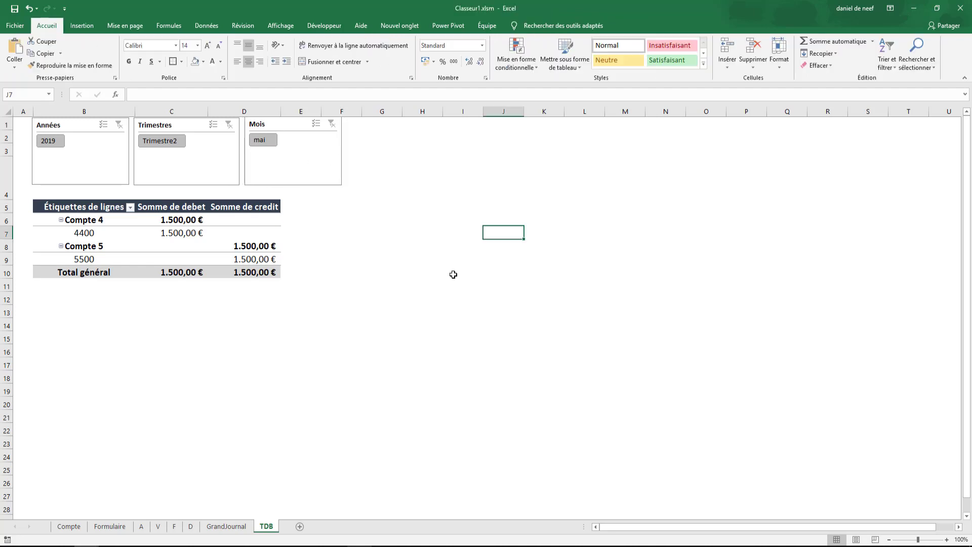
pyautogui.click(391, 338)
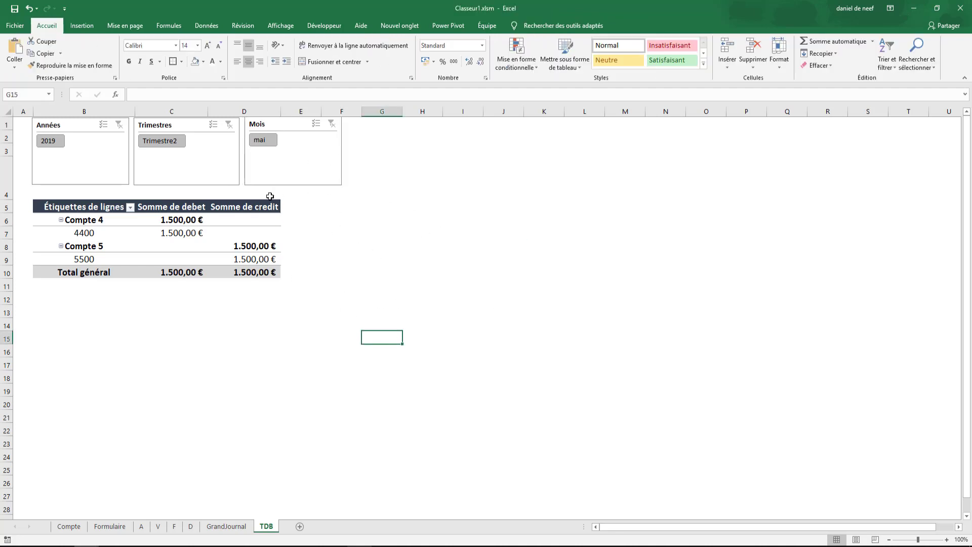
# - Rename the pivot table's row labels header in B5 as "nr Journal"
pyautogui.click(96, 207)
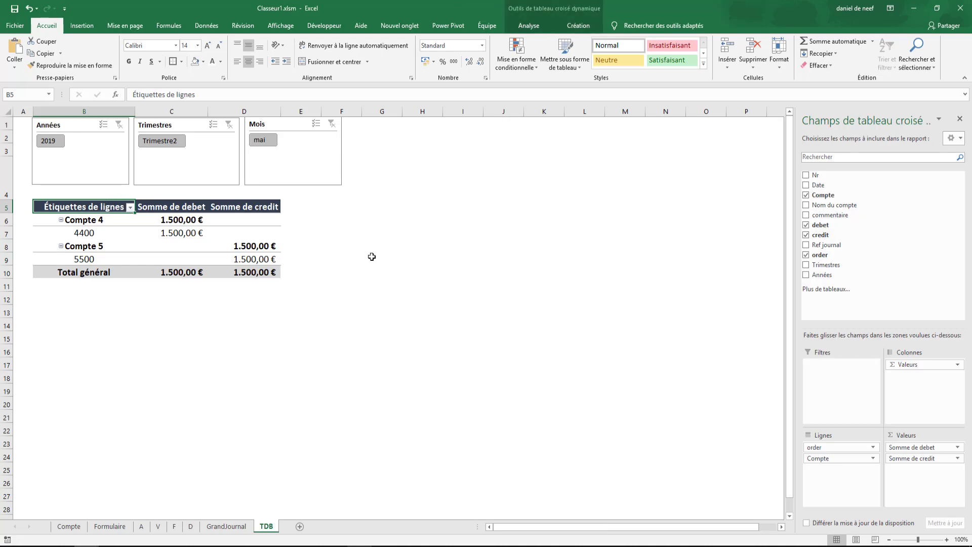
pyautogui.write('n')
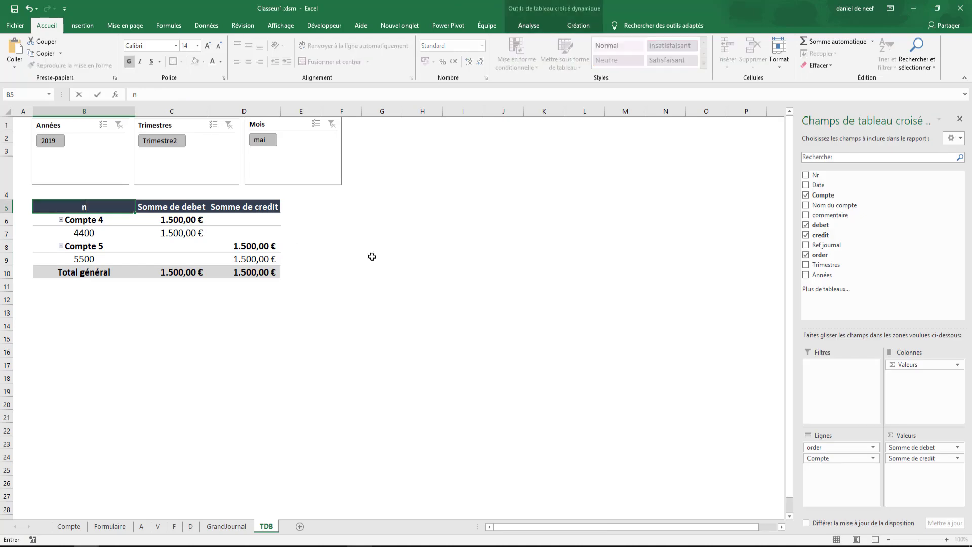
pyautogui.write('r Journal')
pyautogui.press('Tab')
# - Rename the pivot table's debit sum header in C5 as "Debet"
pyautogui.write('Debeet')
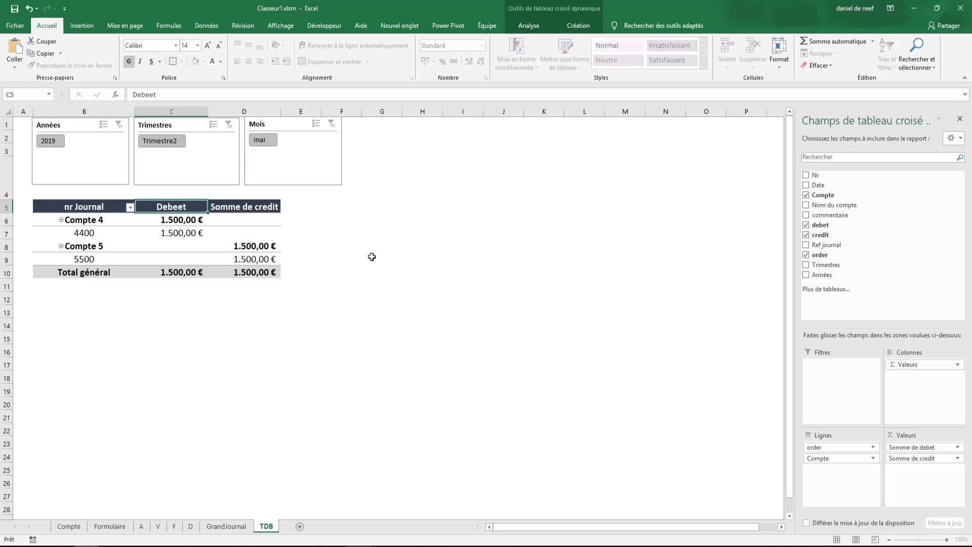
pyautogui.press('Tab')
pyautogui.press('Left')
pyautogui.write('Debet')
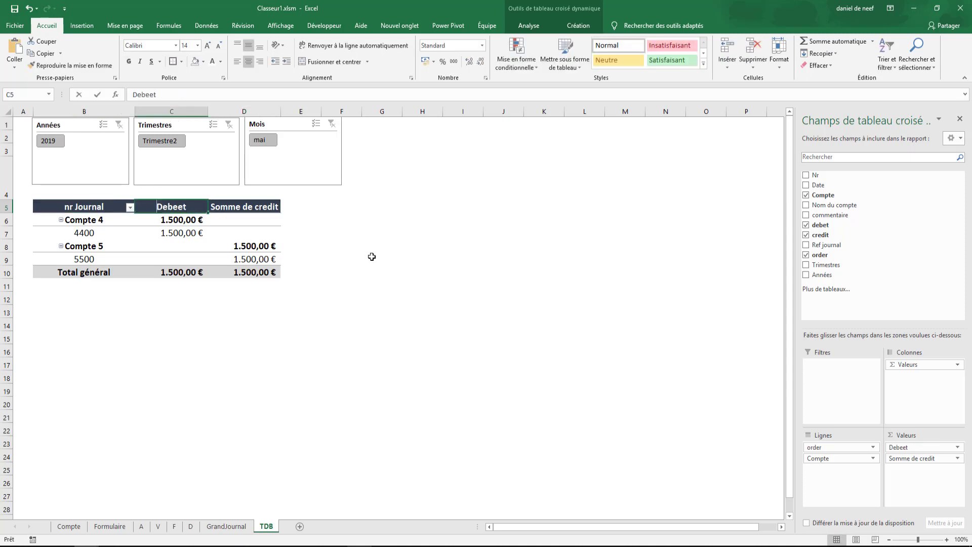
pyautogui.press('Tab')
pyautogui.press('Return')
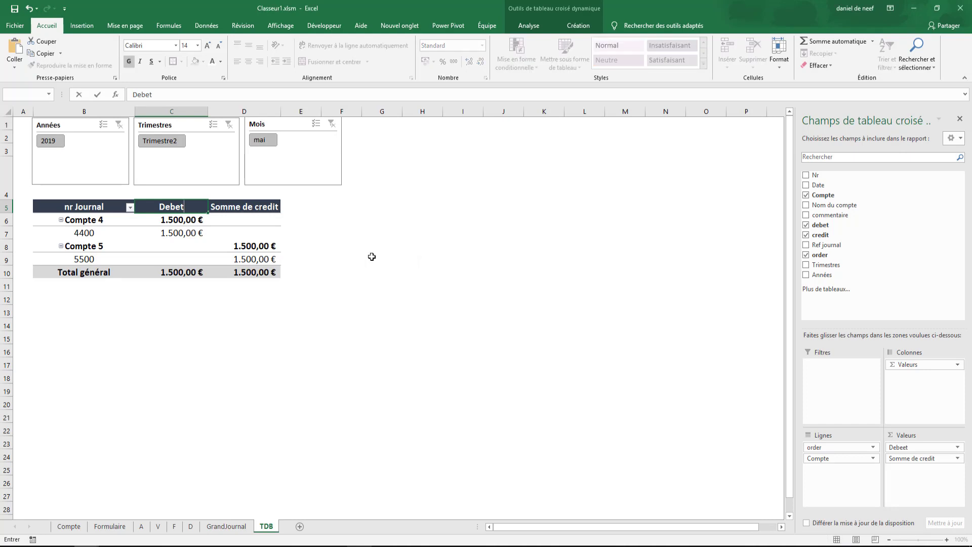
pyautogui.press('Return')
pyautogui.press('Return')
pyautogui.press('BackSpace')
pyautogui.press('BackSpace')
pyautogui.press('BackSpace')
pyautogui.press('BackSpace')
pyautogui.press('BackSpace')
pyautogui.write('Debet')
pyautogui.press('Tab')
# - Rename the pivot table's credit sum header in D5 as "Crédit"
pyautogui.press('BackSpace')
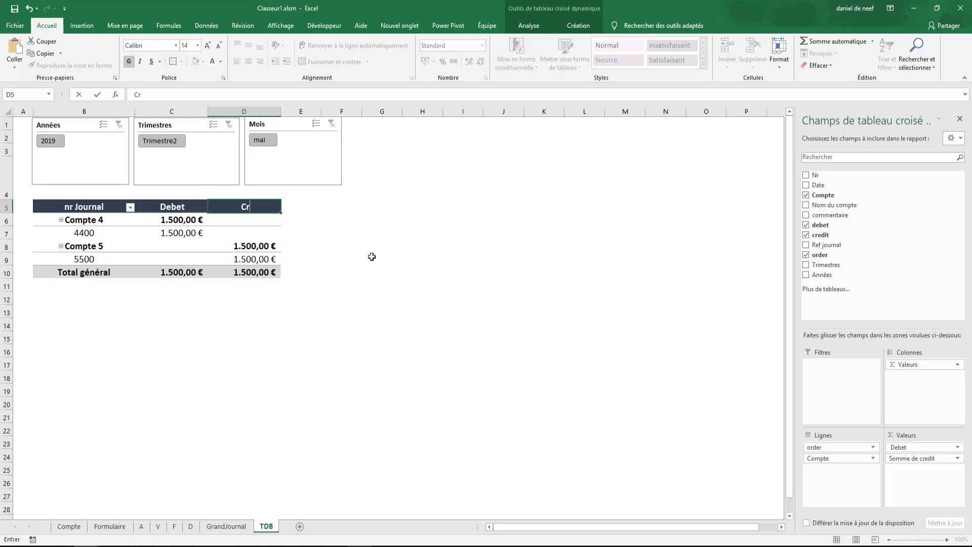
pyautogui.write('Crédit')
pyautogui.press('Left')
pyautogui.press('Down')
pyautogui.press('Down')
pyautogui.click(458, 337)
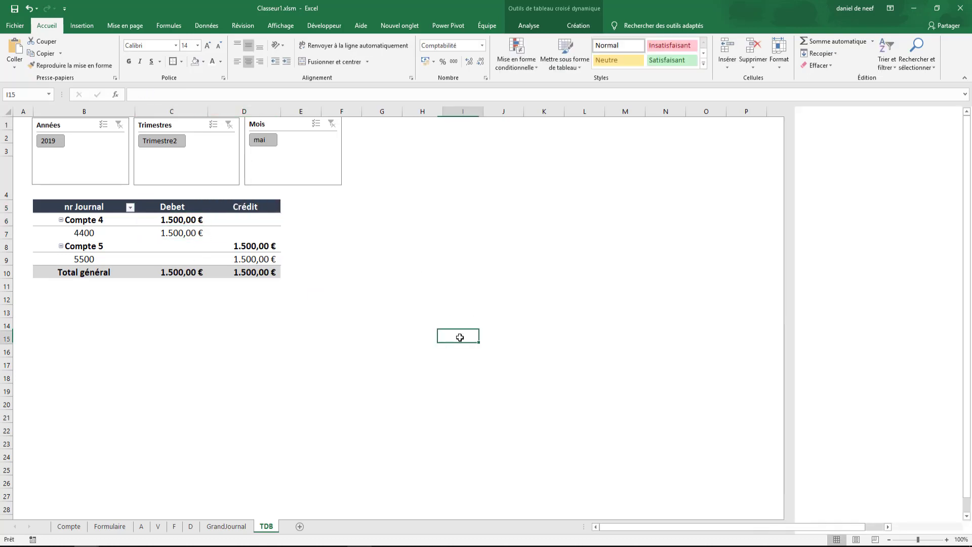
# - Widen columns B to D together to one equal width
pyautogui.click(423, 244)
pyautogui.moveTo(84, 112); pyautogui.dragTo(337, 110)
pyautogui.click(484, 246)
# - Stretch the Mois slicer's near edge toward the Trimestres slicer so it fills the gap between them
pyautogui.click(370, 165)
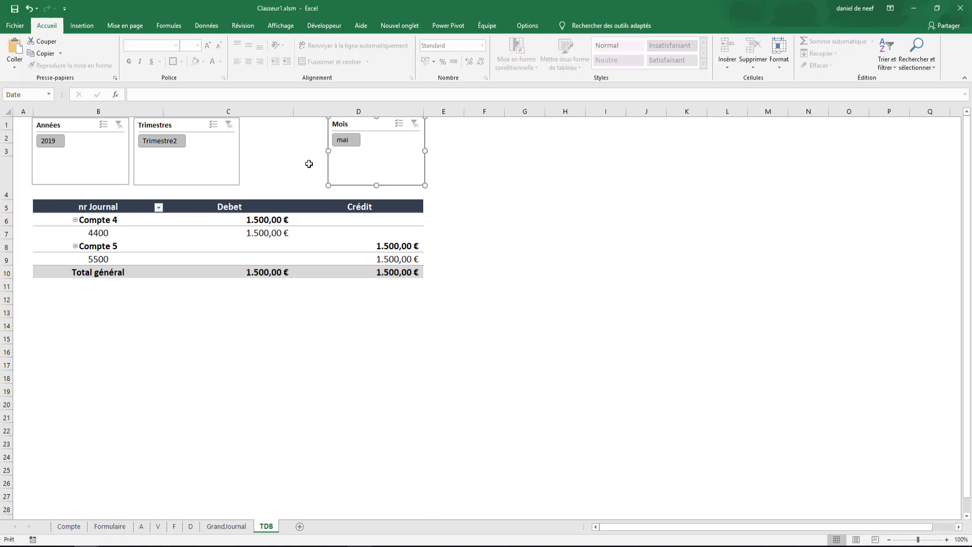
pyautogui.click(208, 166)
pyautogui.click(329, 152)
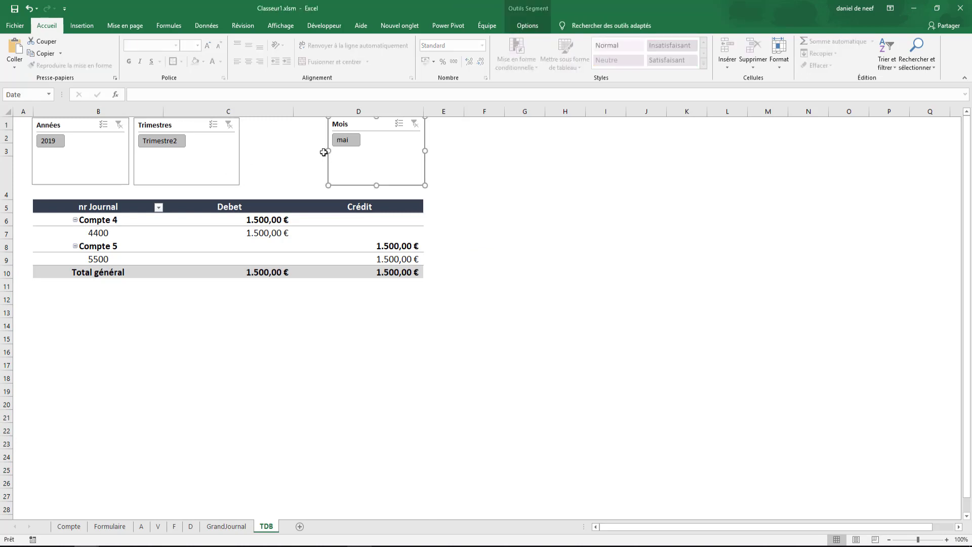
pyautogui.moveTo(326, 152); pyautogui.dragTo(245, 150)
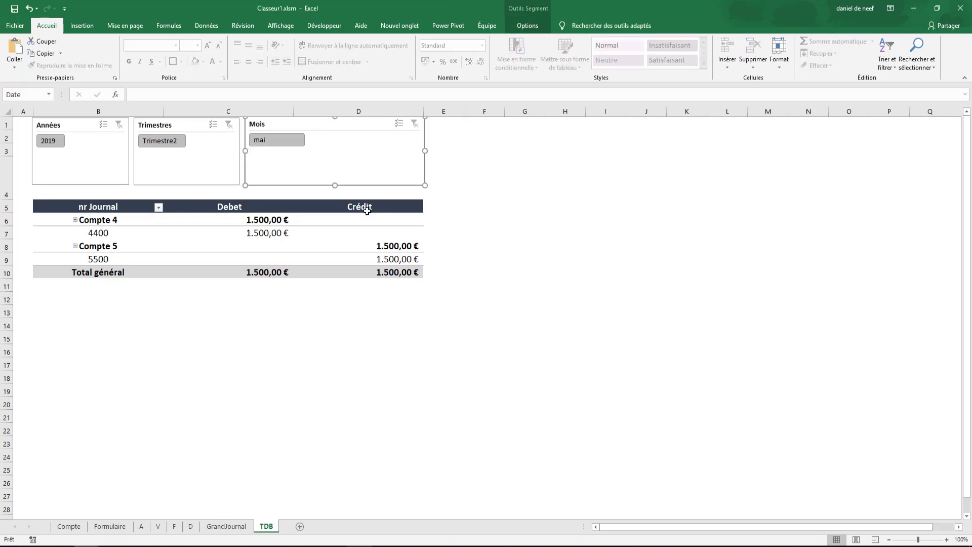
pyautogui.click(555, 259)
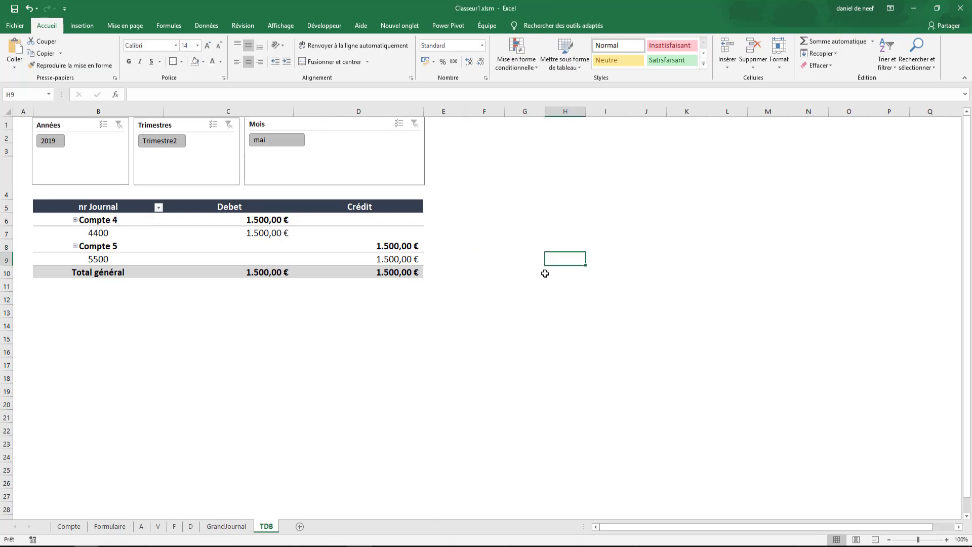
# - Turn off automatic column width adjustment on update in the pivot table's layout and format options
pyautogui.click(138, 233)
pyautogui.click(529, 26)
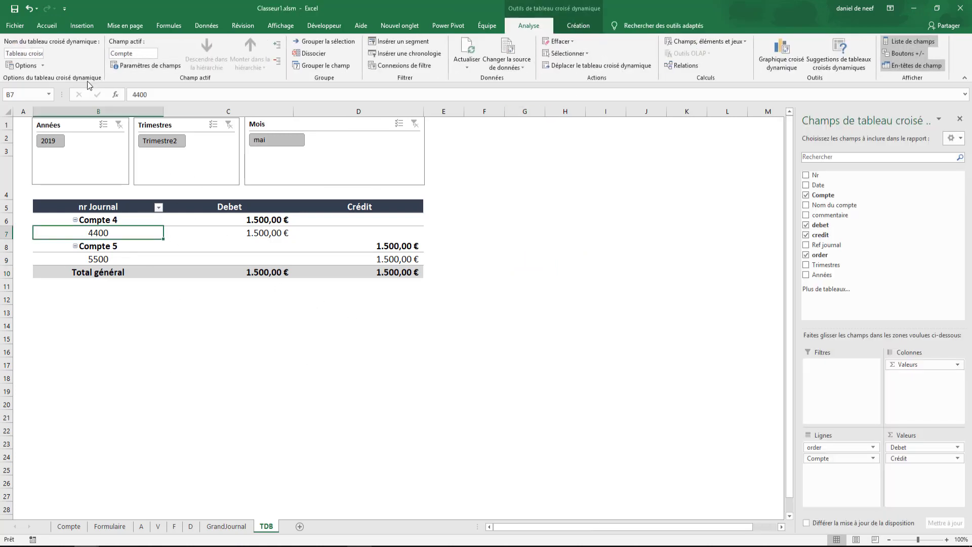
pyautogui.click(23, 66)
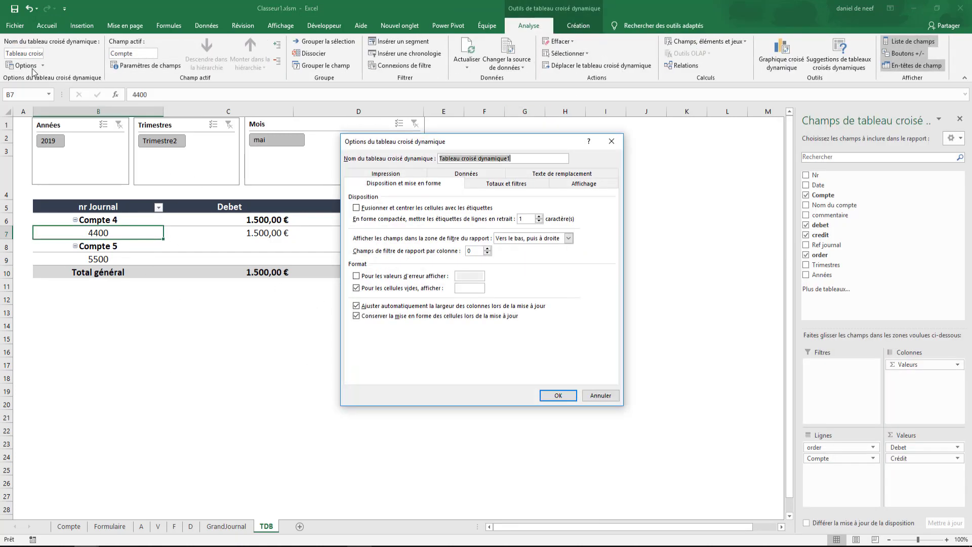
pyautogui.click(589, 189)
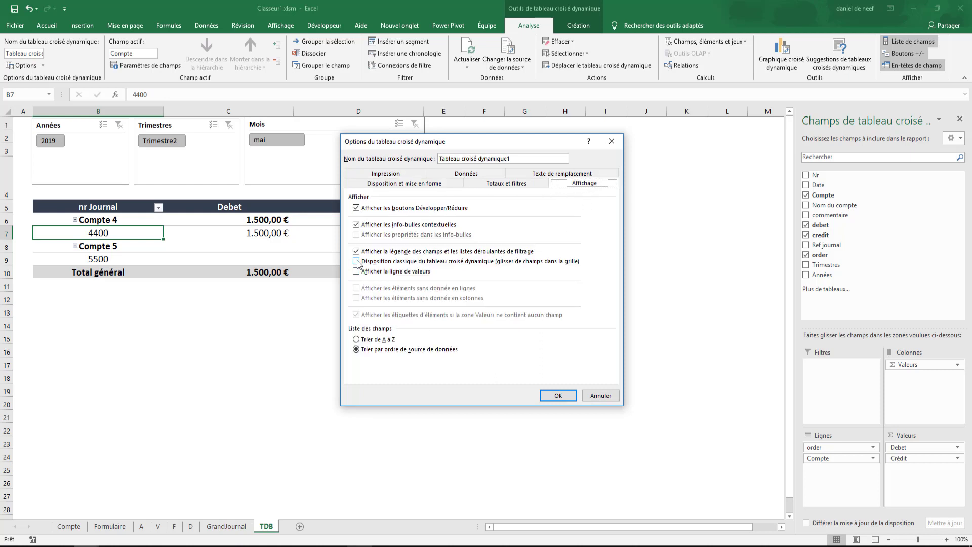
pyautogui.click(376, 188)
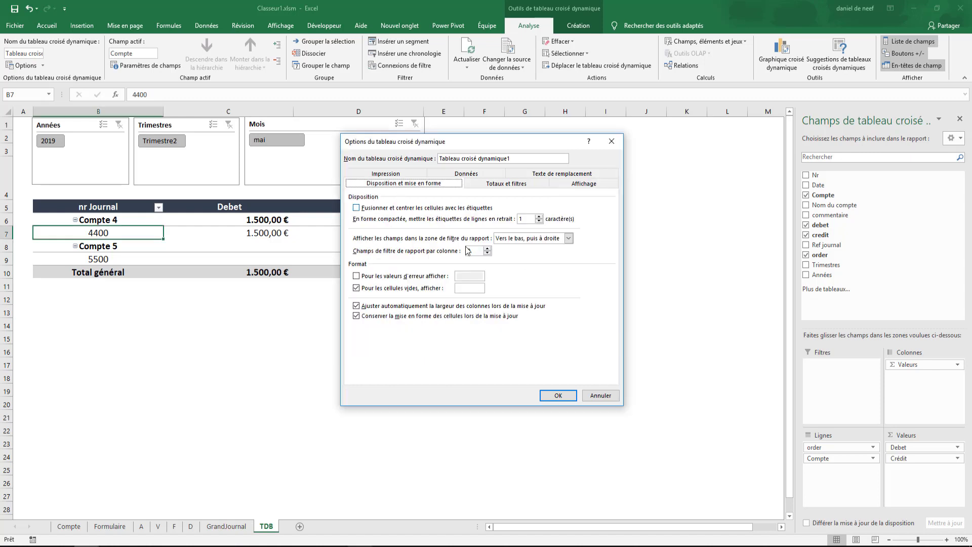
pyautogui.click(356, 307)
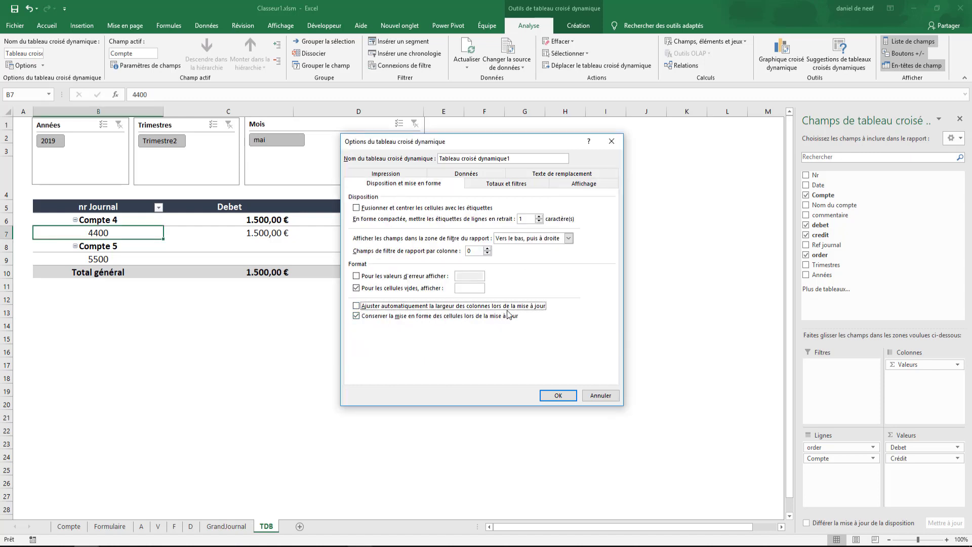
pyautogui.click(558, 396)
pyautogui.click(525, 416)
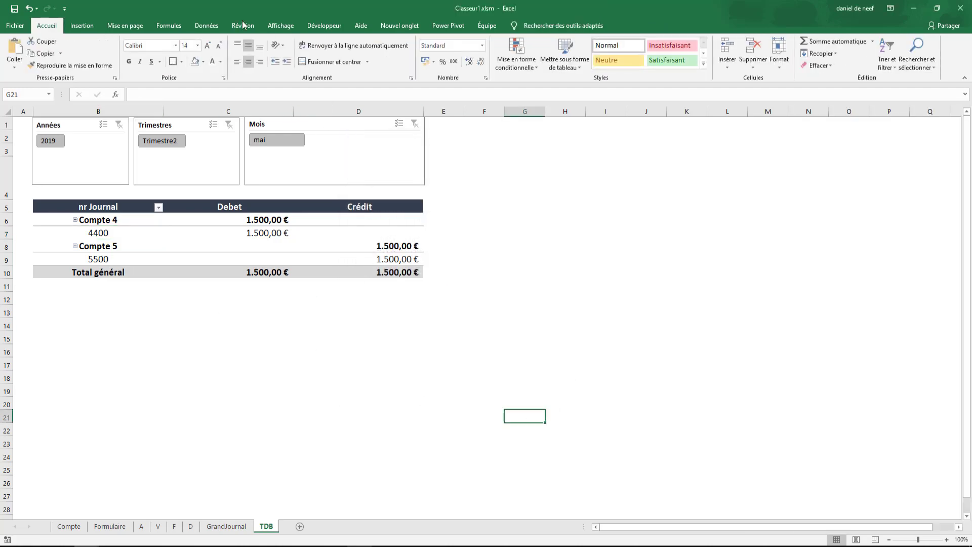
pyautogui.click(280, 26)
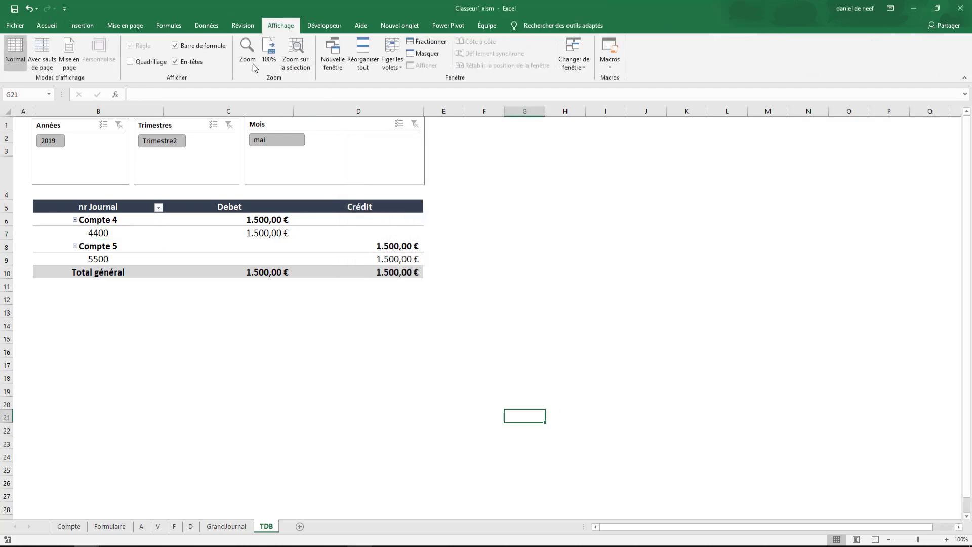
pyautogui.click(193, 28)
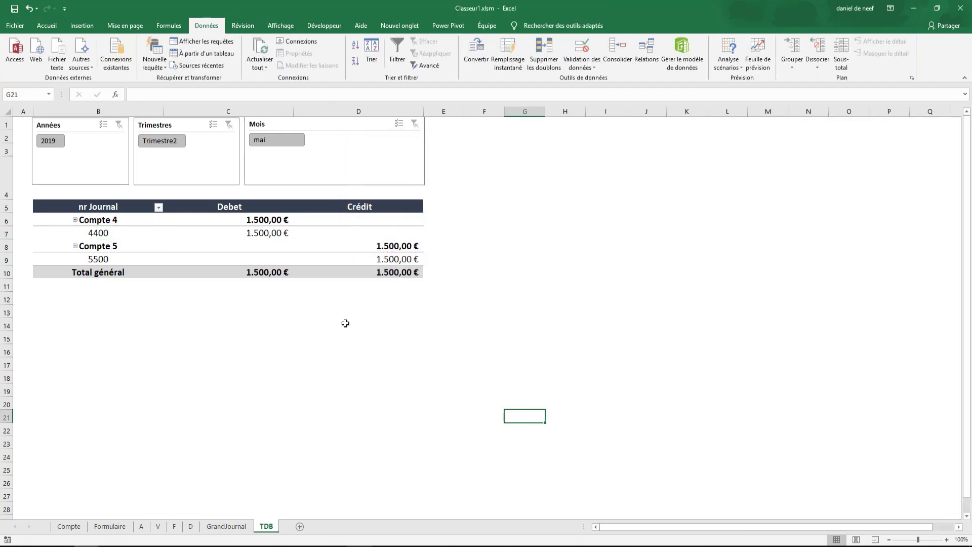
pyautogui.moveTo(291, 264)
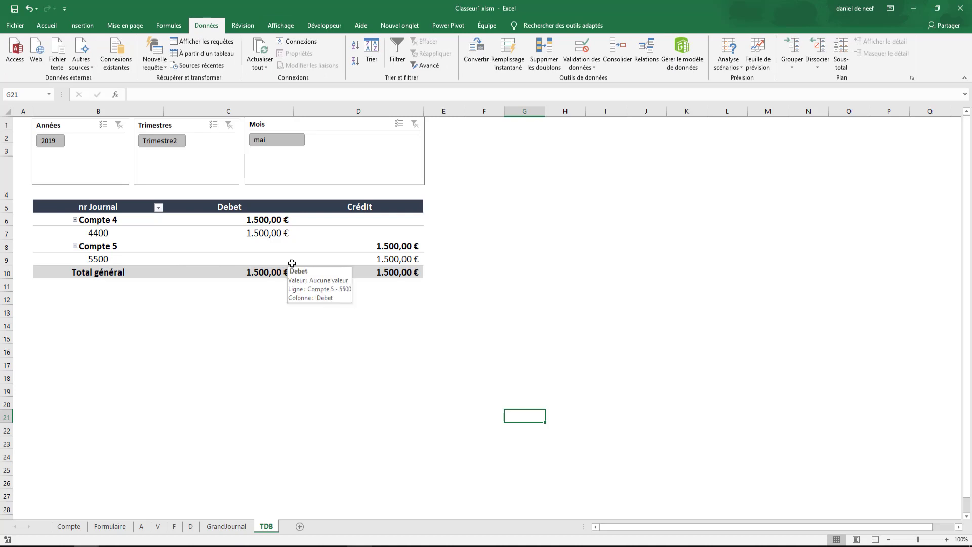
pyautogui.click(453, 377)
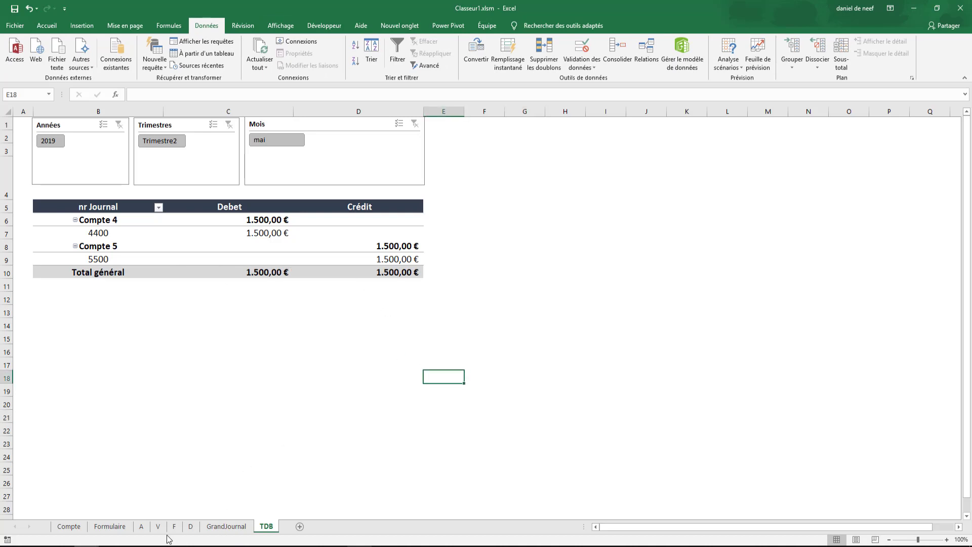
# - On the Formulaire sheet, enter account 4400 with a debit of 500 in the first line and add a second line
pyautogui.click(110, 527)
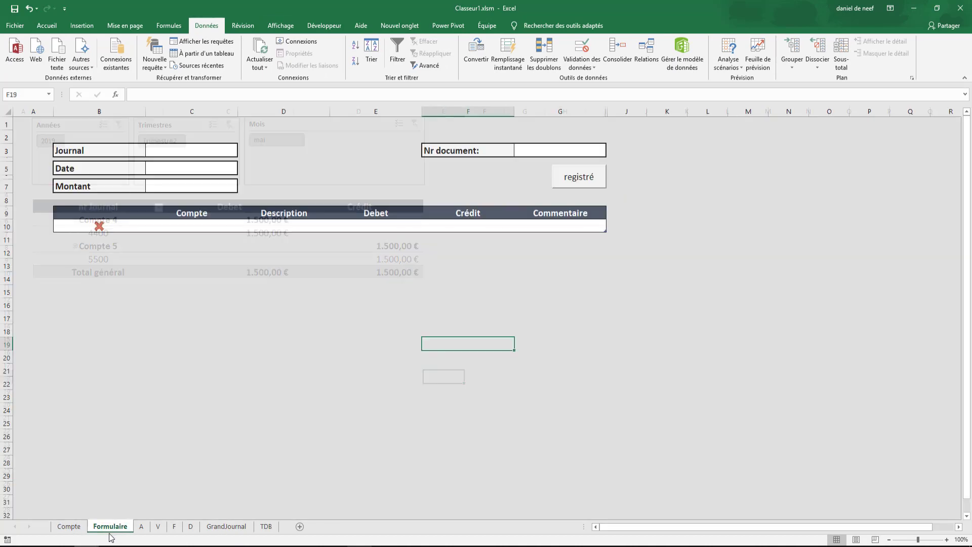
pyautogui.click(169, 222)
pyautogui.click(242, 226)
pyautogui.click(203, 249)
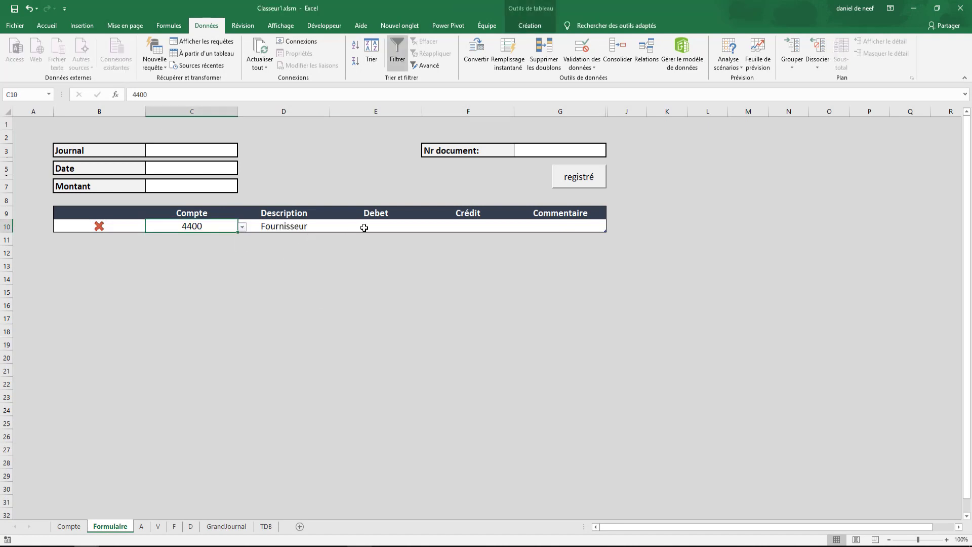
pyautogui.click(364, 228)
pyautogui.write('500')
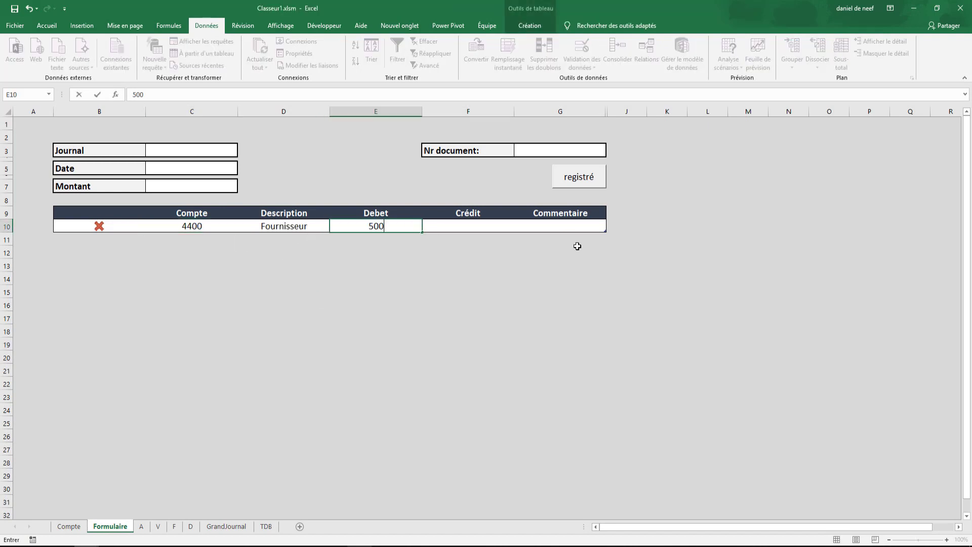
pyautogui.press('Tab')
pyautogui.press('Tab')
pyautogui.press('Tab')
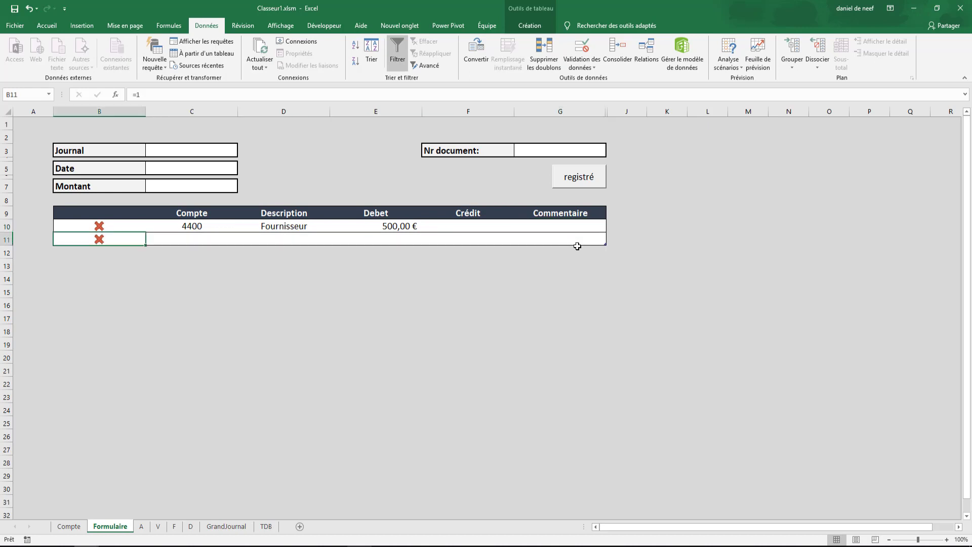
# - Fill the second form line with account 5500 and a credit of 500
pyautogui.press('Tab')
pyautogui.write('5500')
pyautogui.press('Tab')
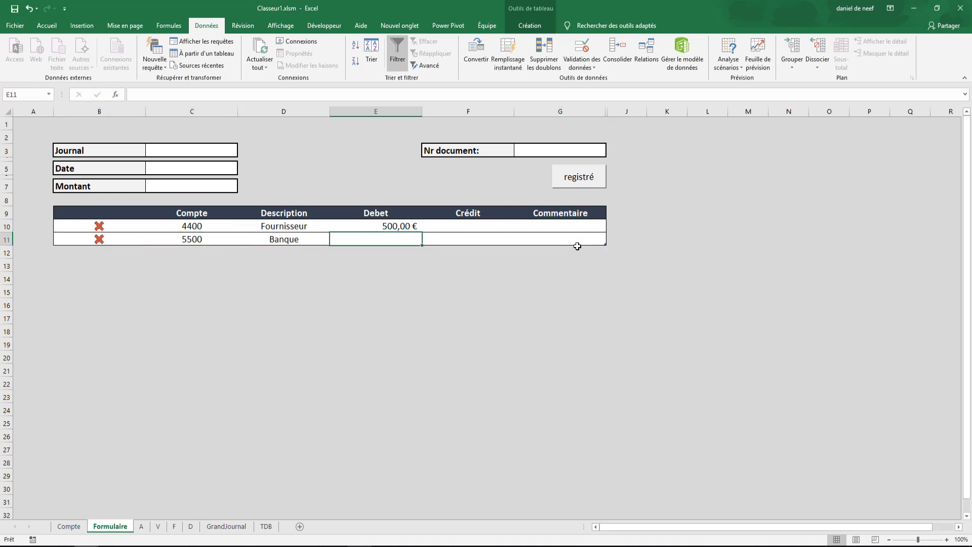
pyautogui.press('Tab')
pyautogui.write('500')
pyautogui.press('Tab')
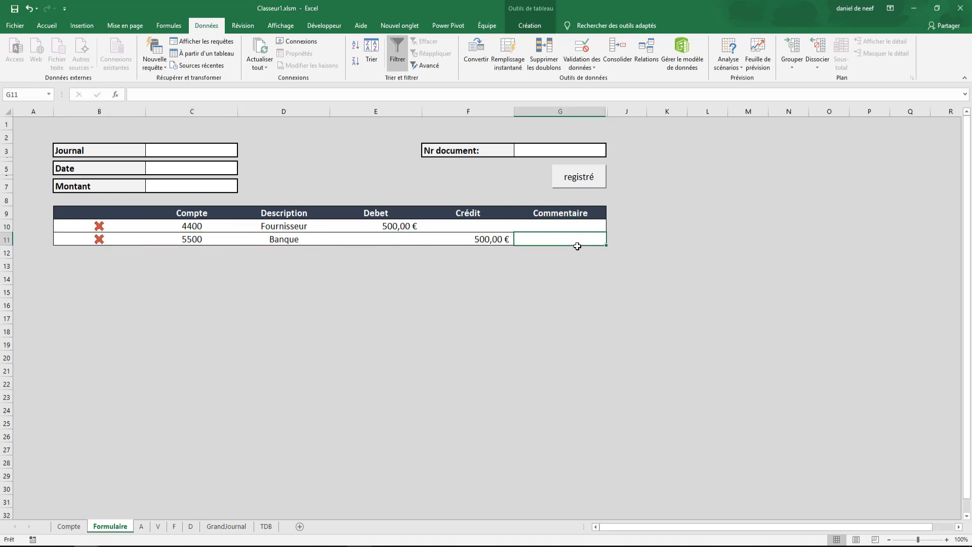
# - Set the form's Journal to F, Date to 19/5 and Montant to 500
pyautogui.click(216, 154)
pyautogui.click(242, 153)
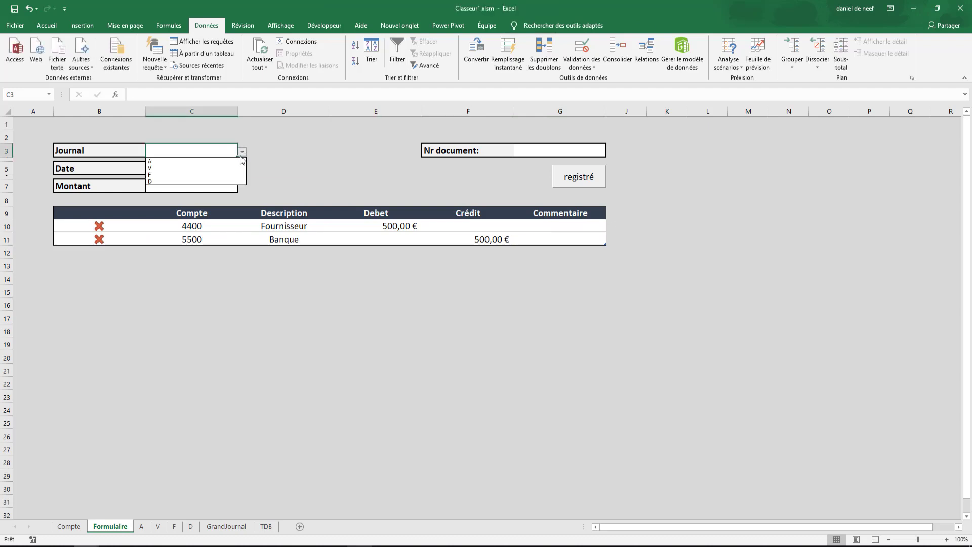
pyautogui.click(219, 174)
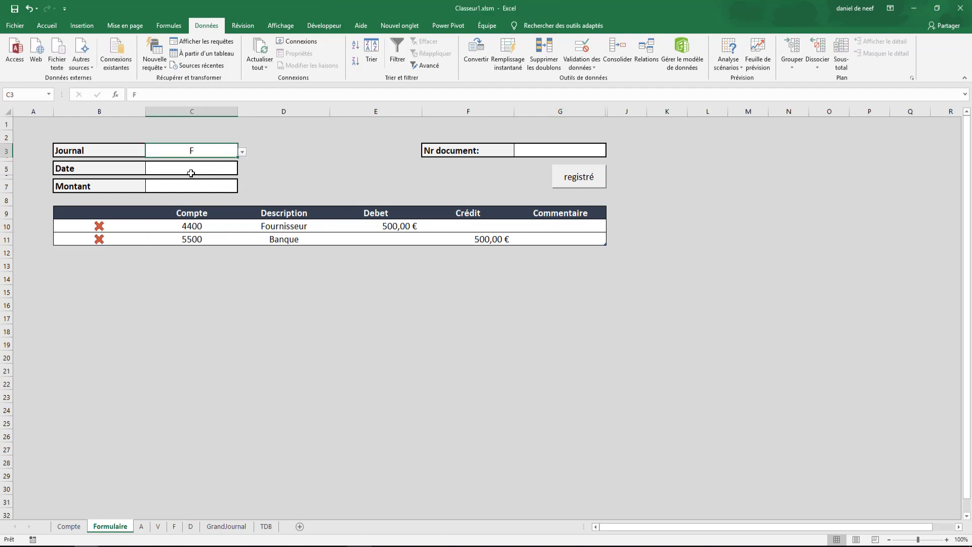
pyautogui.press('Return')
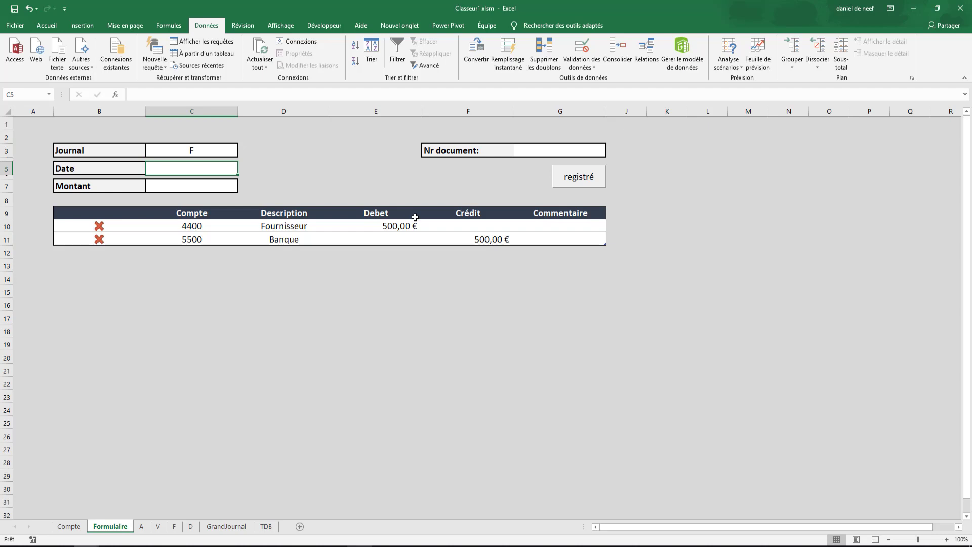
pyautogui.write('19/5')
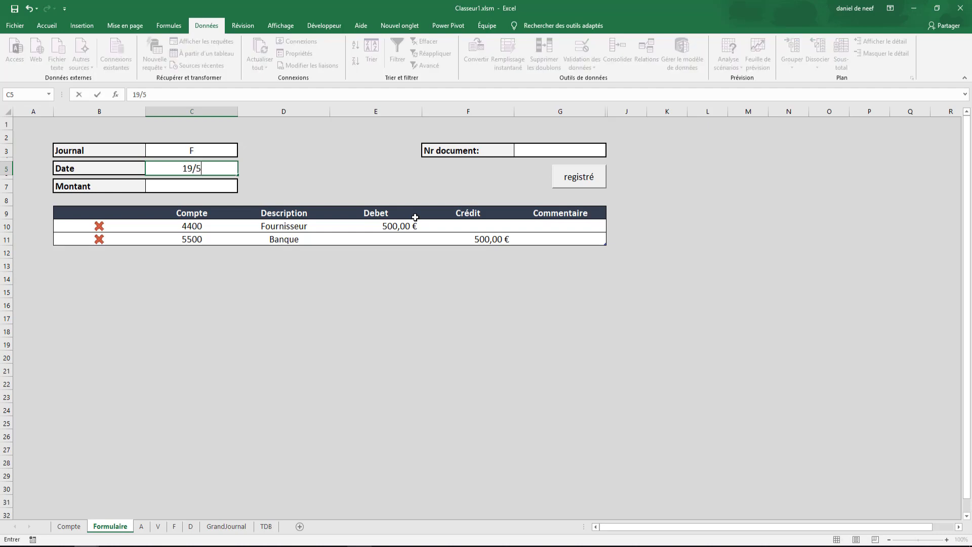
pyautogui.press('Return')
pyautogui.press('Return')
pyautogui.write('500')
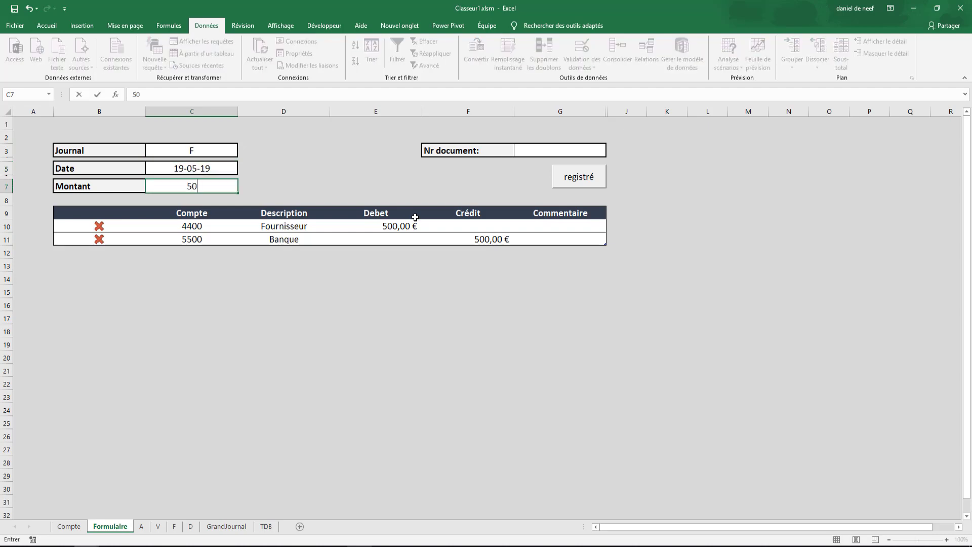
# - Enter "test 2" as the document number and register the entry
pyautogui.press('Tab')
pyautogui.press('Tab')
pyautogui.press('Tab')
pyautogui.press('Tab')
pyautogui.press('Up')
pyautogui.press('Up')
pyautogui.press('Left')
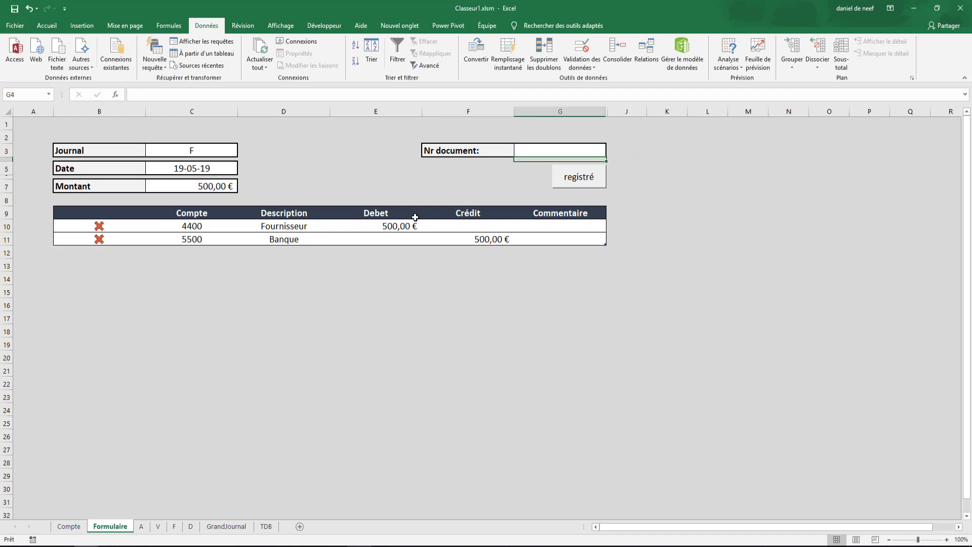
pyautogui.write('test 2')
pyautogui.click(623, 290)
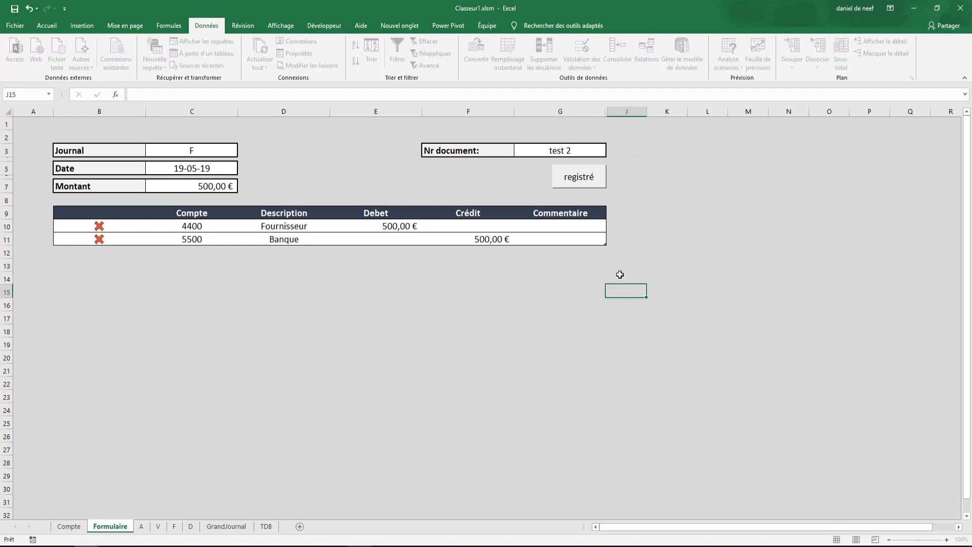
pyautogui.click(578, 184)
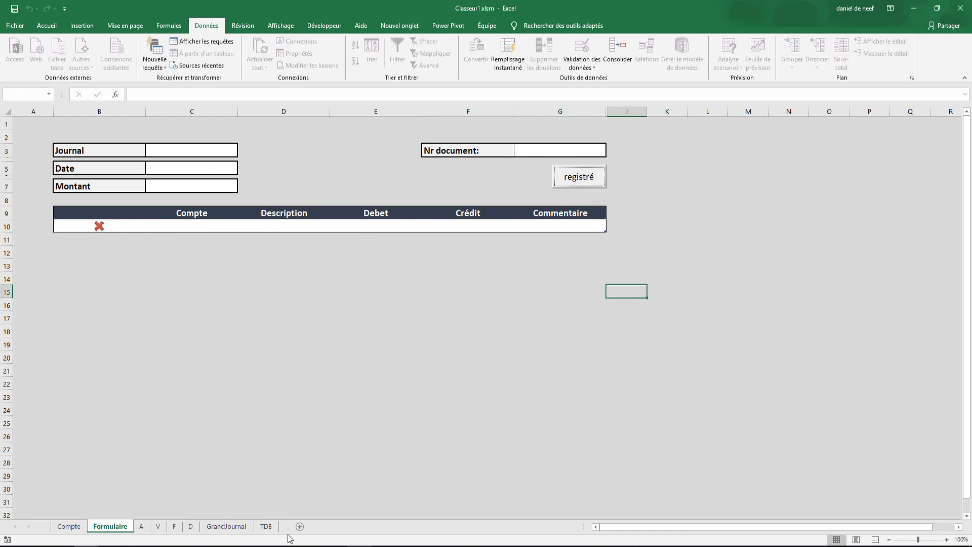
# - Check the last registered entry in the GrandJournal sheet and return to the TDB sheet
pyautogui.click(227, 526)
pyautogui.moveTo(117, 284); pyautogui.dragTo(648, 297)
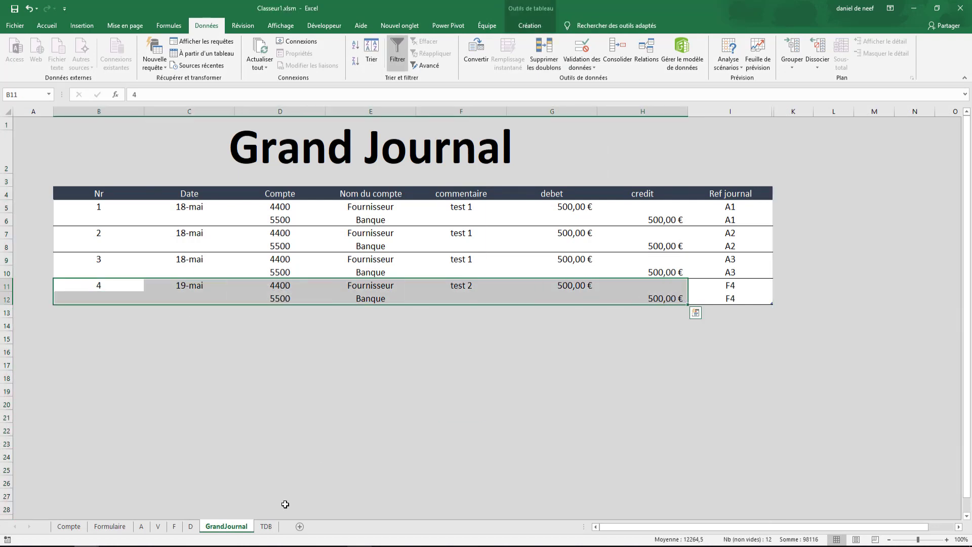
pyautogui.click(266, 526)
pyautogui.click(337, 427)
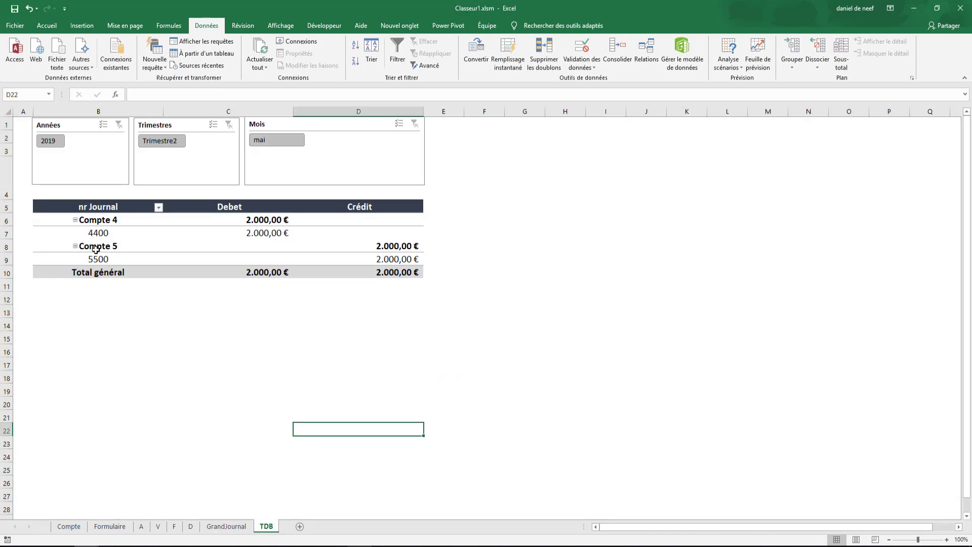
# - Refresh all workbook data and examine the pivot table's debit and credit values
pyautogui.click(258, 45)
pyautogui.click(449, 325)
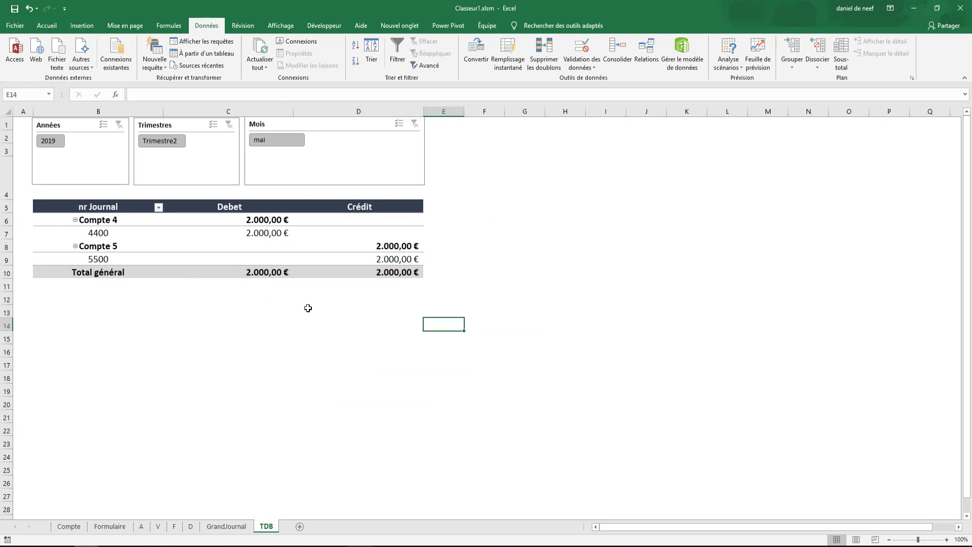
pyautogui.moveTo(238, 220); pyautogui.dragTo(360, 275)
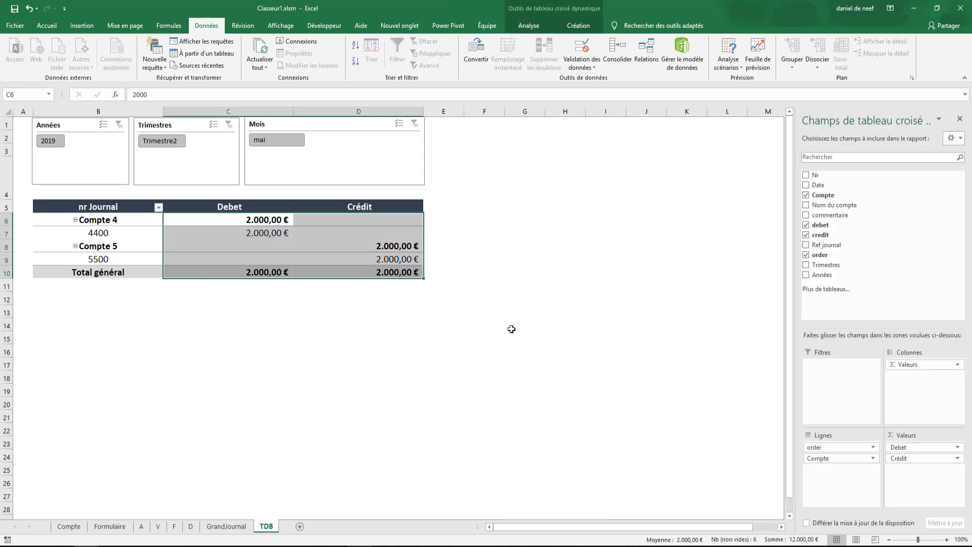
pyautogui.click(512, 329)
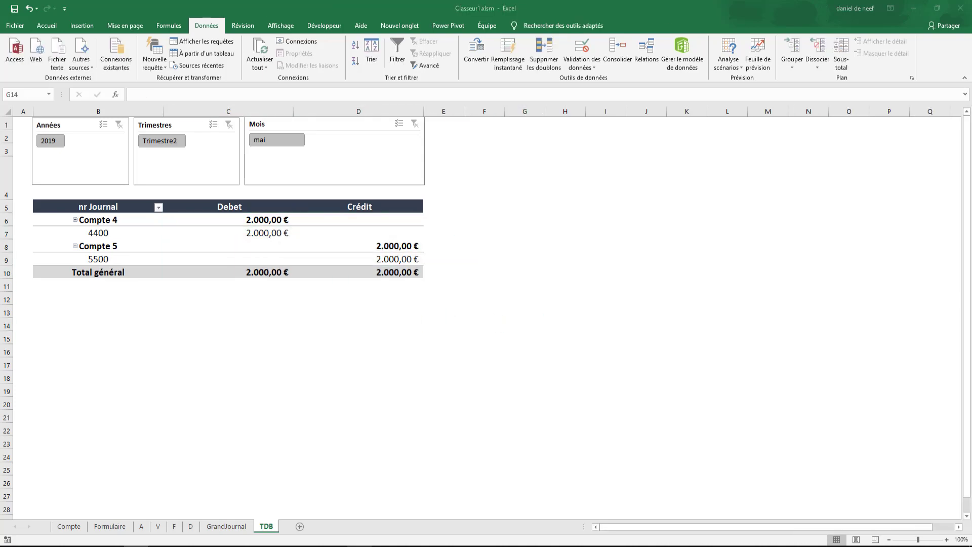